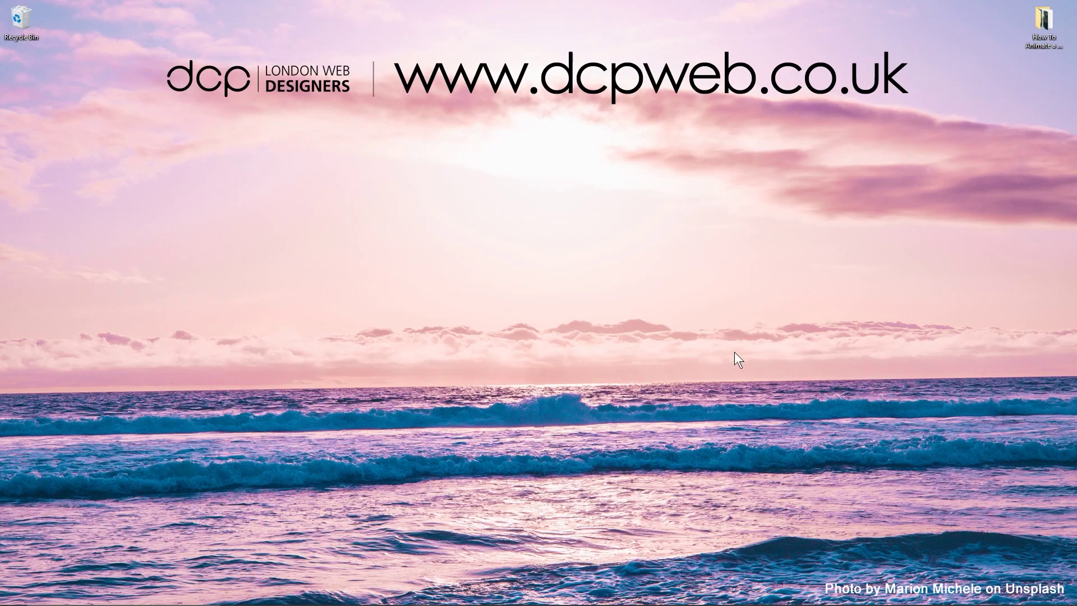
Open the Start menu to launch Google Chrome.
key("super")
key("super")
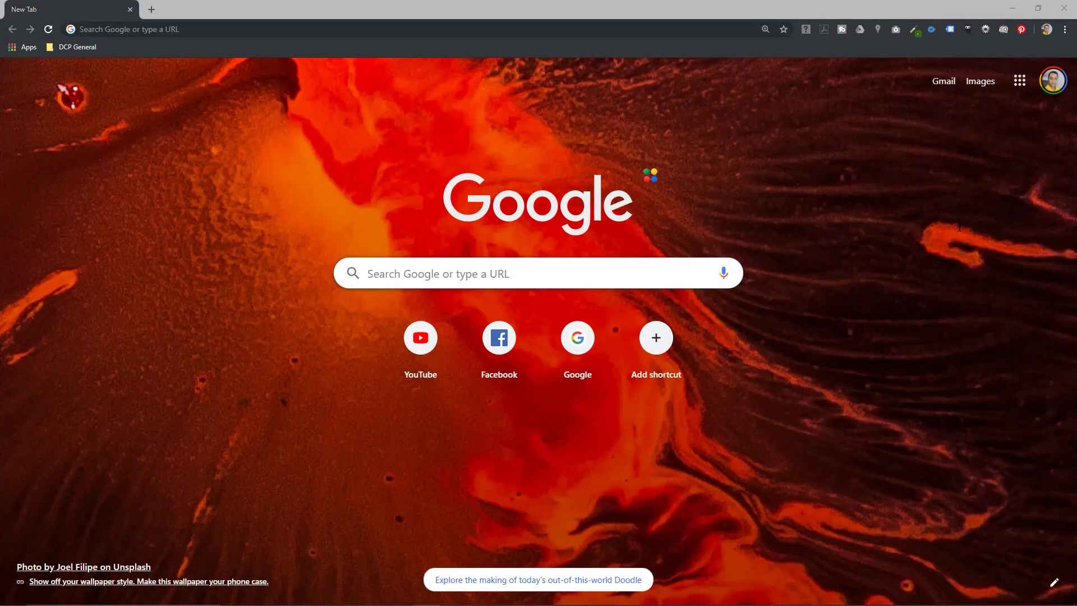
Download the Abiqua Falls waterfall photo from Unsplash as a JPG and snap Chrome to the left half.
left_click(314, 27)
type("https://unsplash.com/photos/OE6qLhRHhhs")
key("Return")
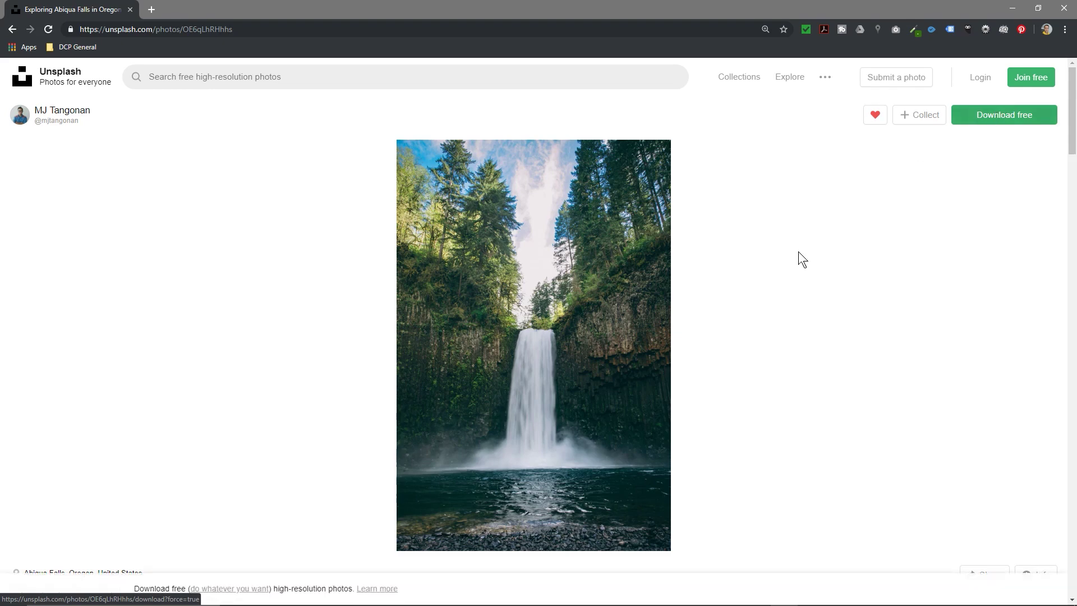
left_click(965, 117)
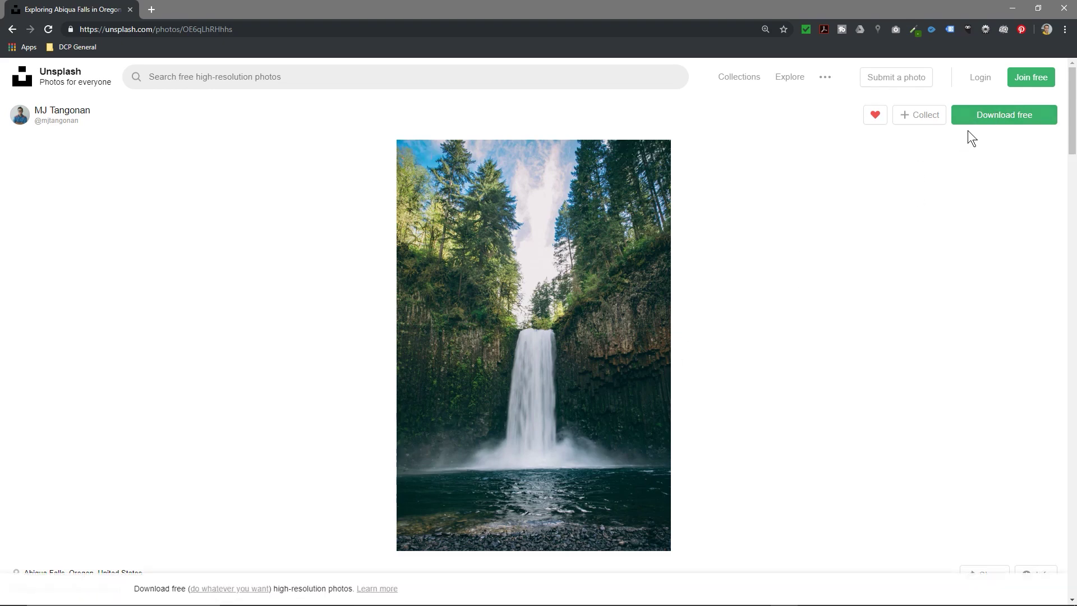
key("super+Left")
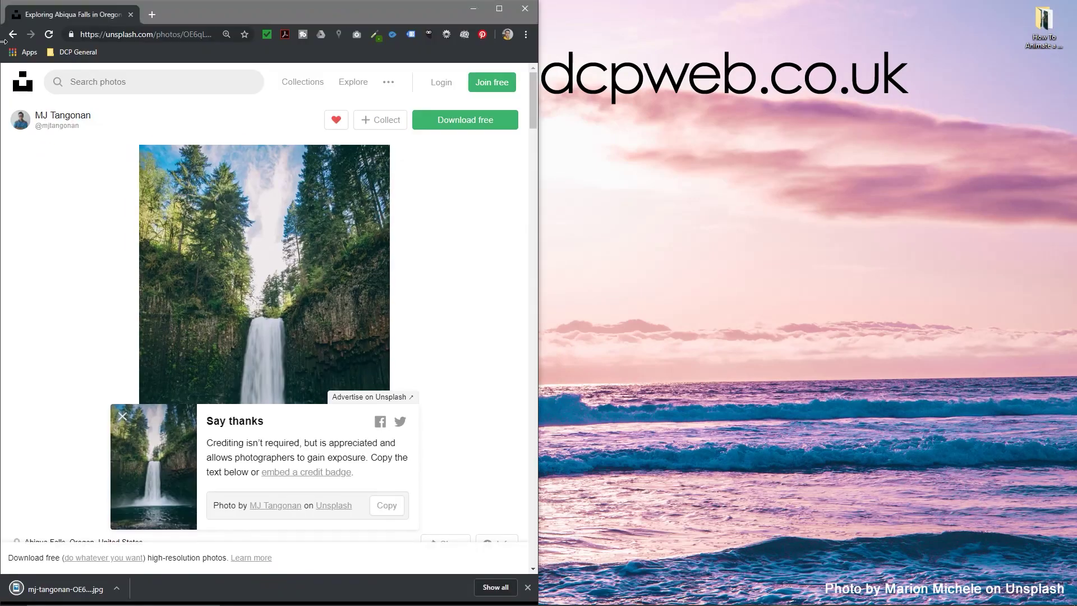
left_click(942, 51)
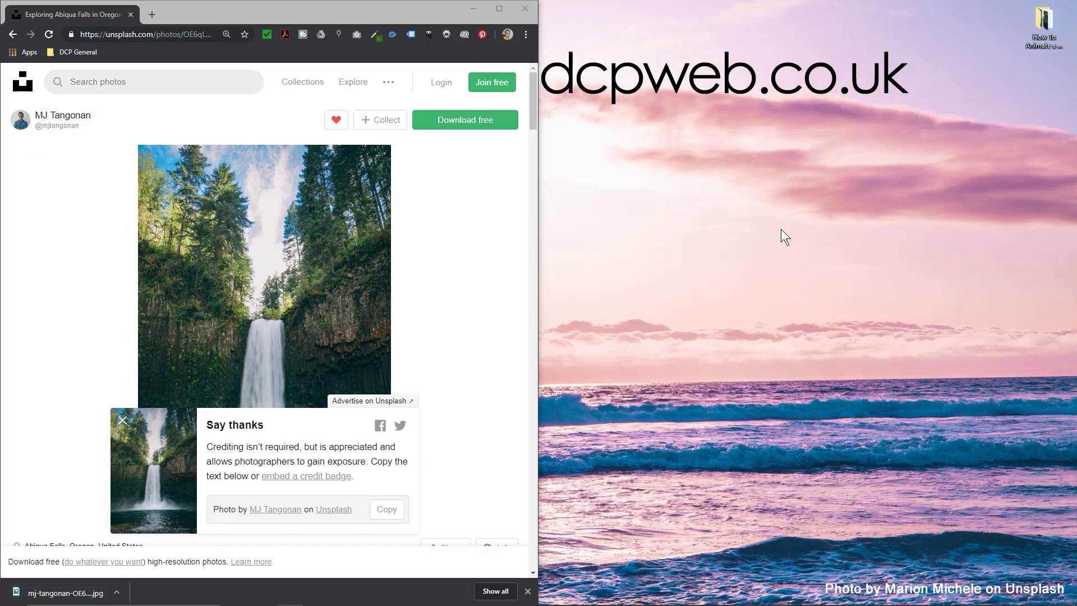
Move the downloaded waterfall JPG into the tutorial project folder and close Chrome.
double_click(1043, 23)
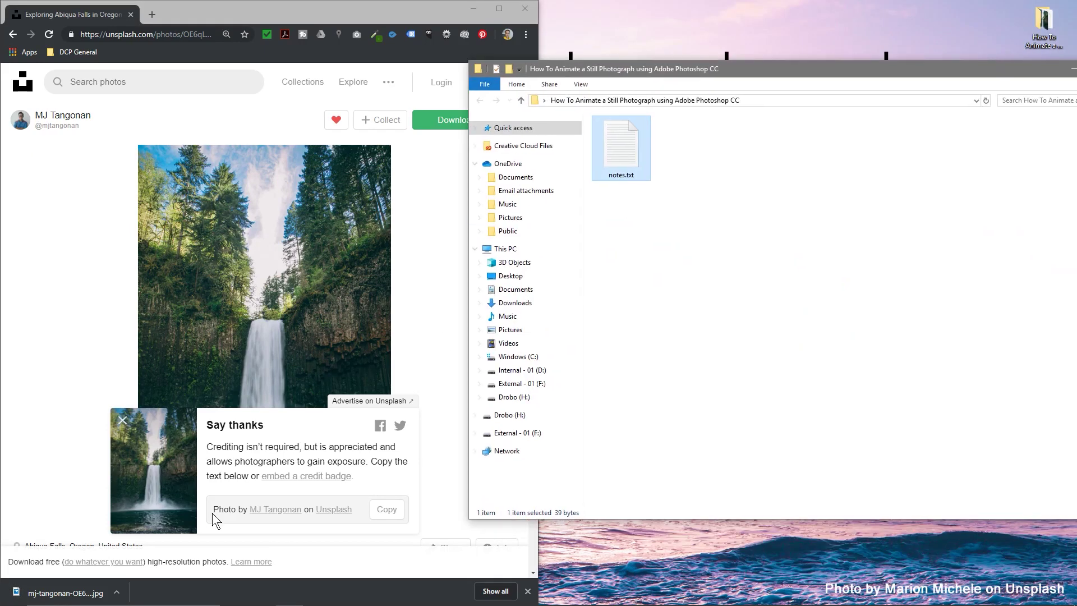
left_click_drag(62, 592, 700, 162)
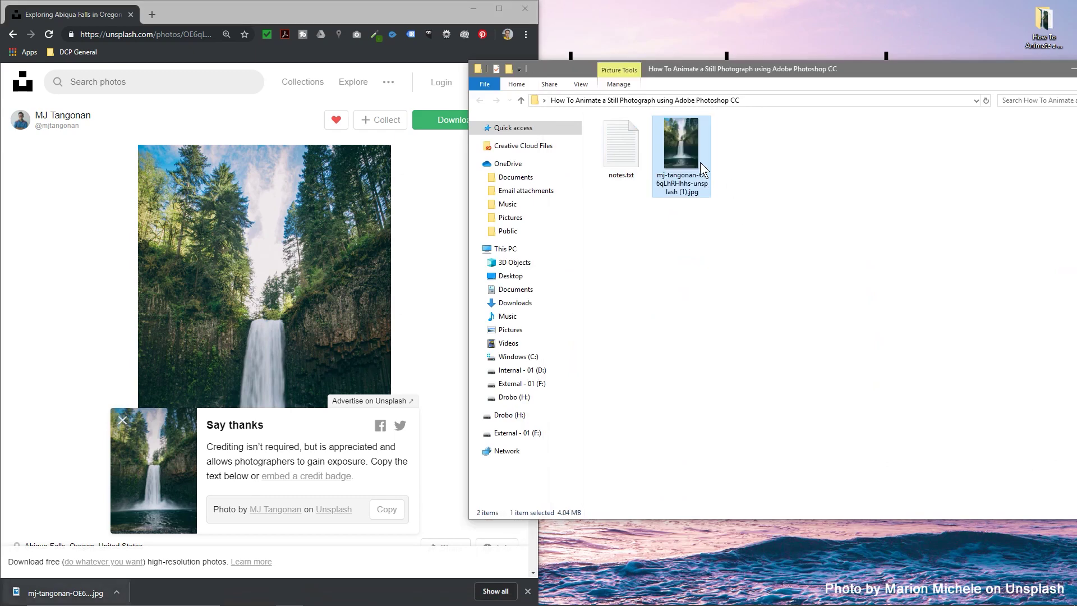
left_click(524, 8)
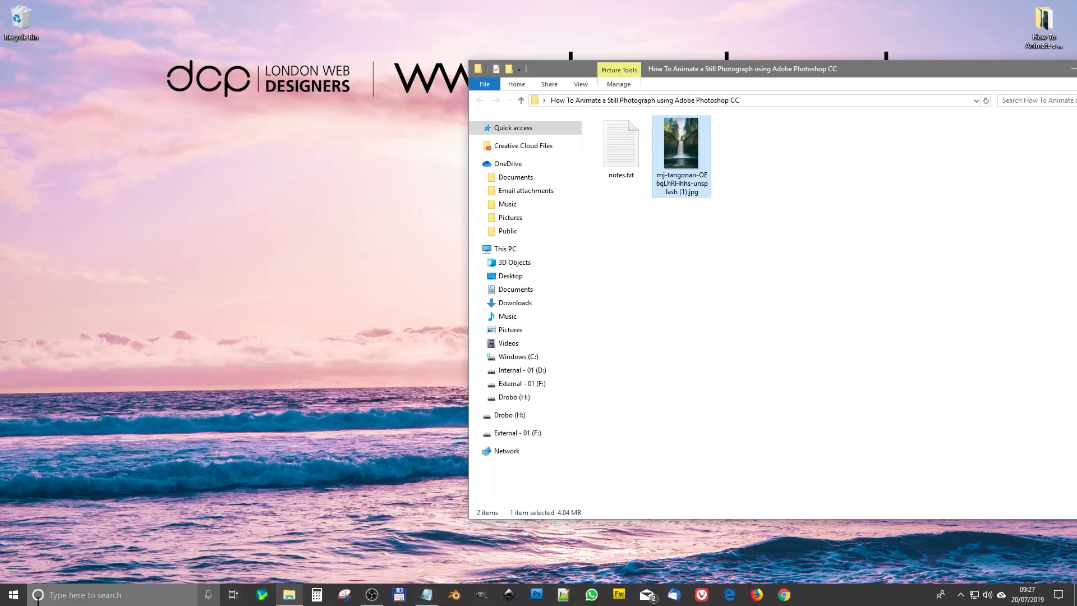
Launch Photoshop from the Adobe apps group and open the waterfall JPG in it.
left_click(13, 594)
left_click(260, 483)
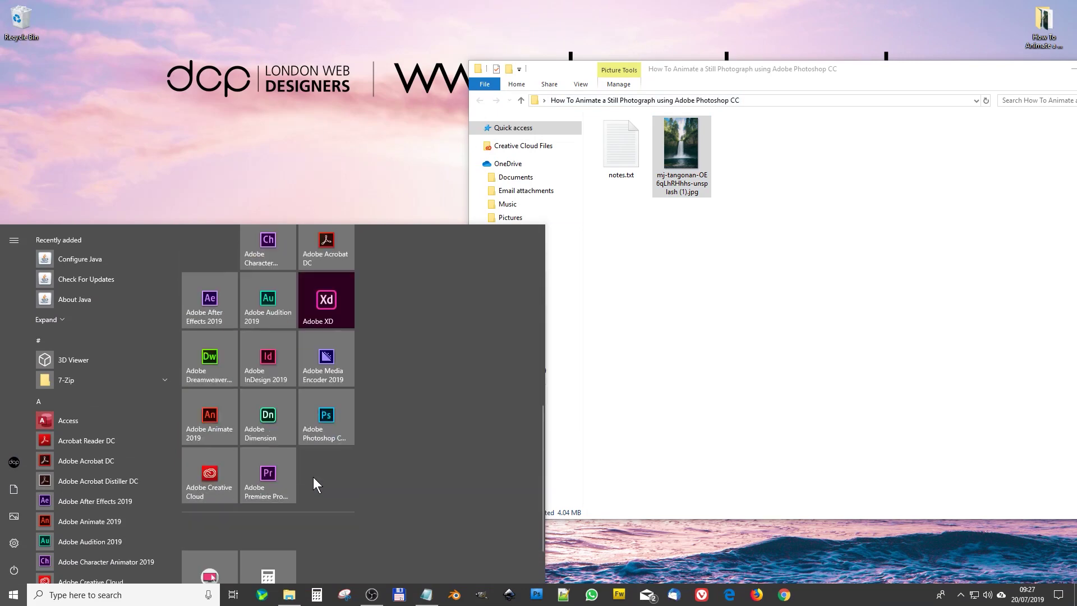
left_click(326, 418)
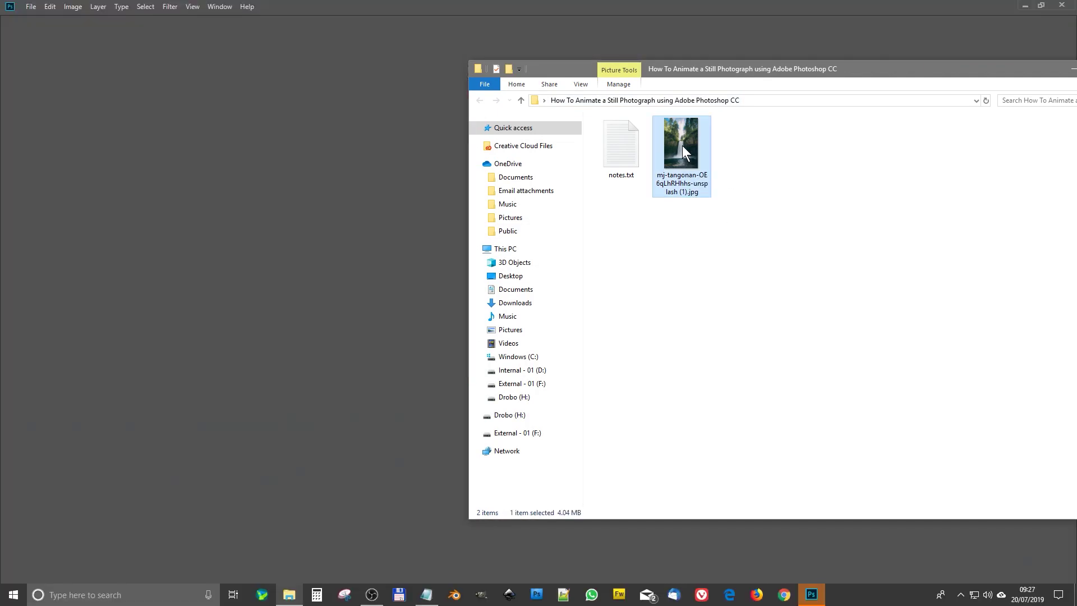
left_click_drag(682, 145, 316, 504)
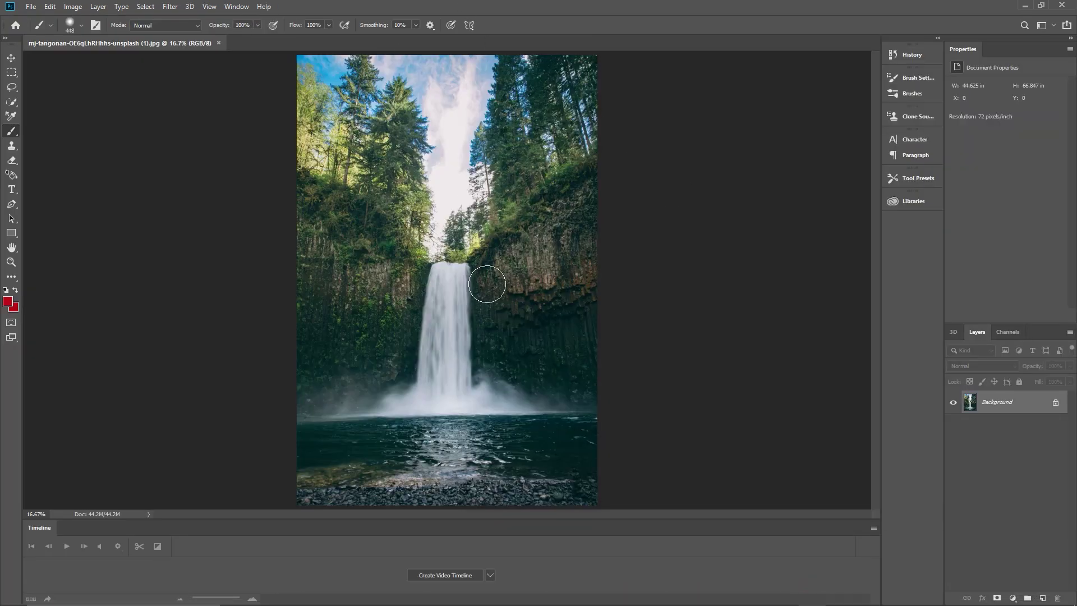
Hide the Timeline panel, select the Paint Bucket tool and enter Quick Mask mode.
left_click(231, 6)
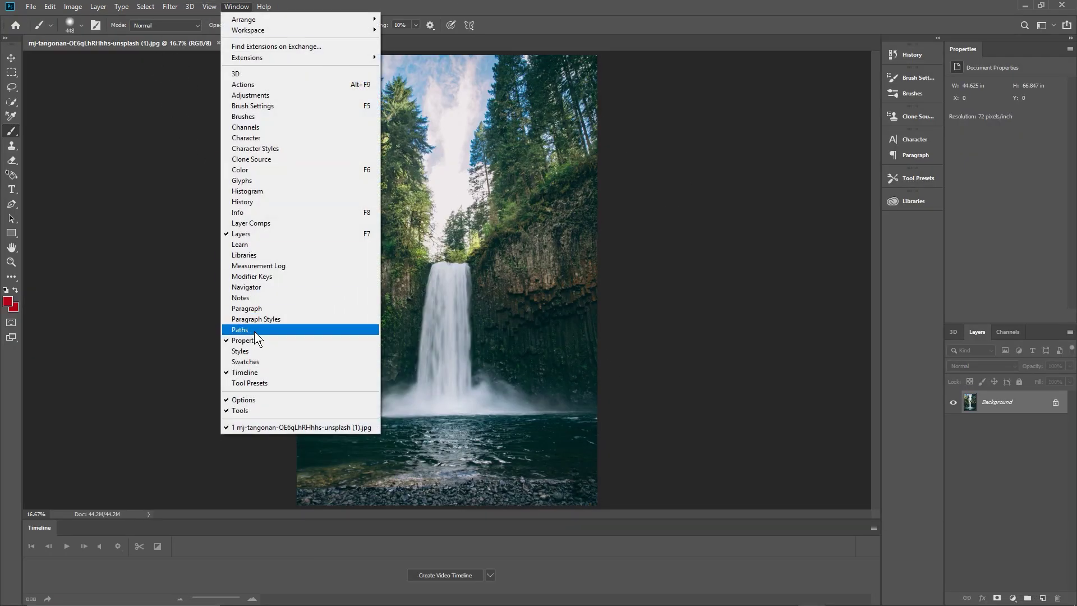
left_click(253, 372)
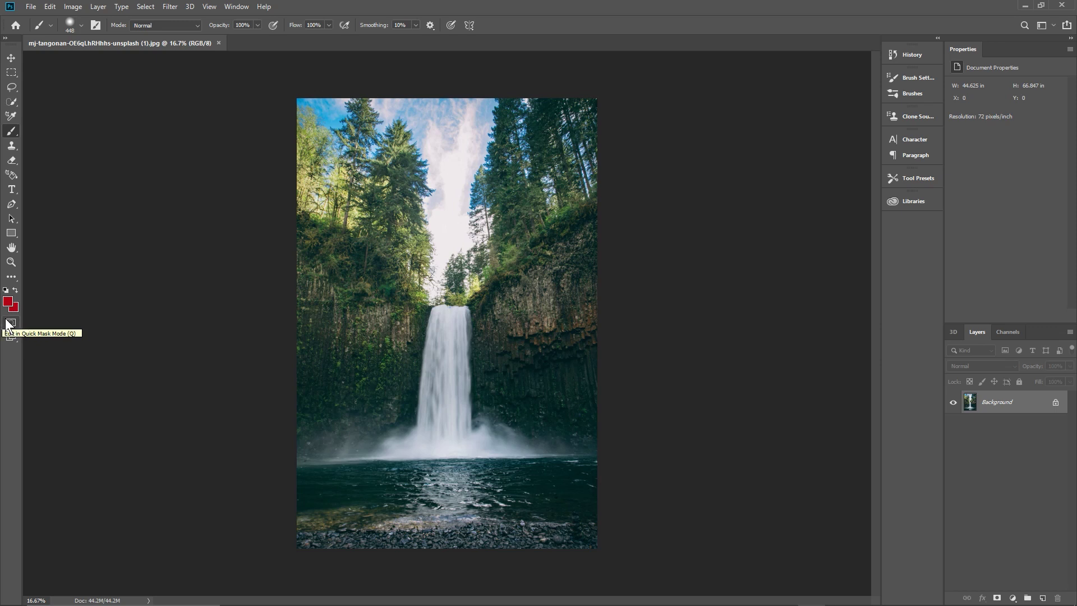
left_click(13, 278)
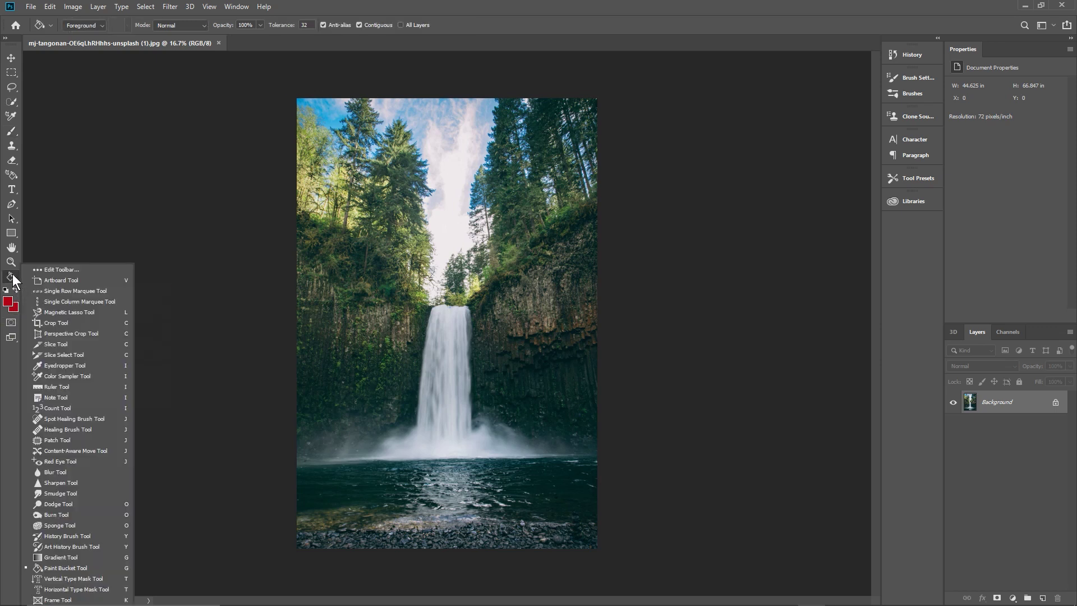
left_click(4, 380)
left_click(11, 323)
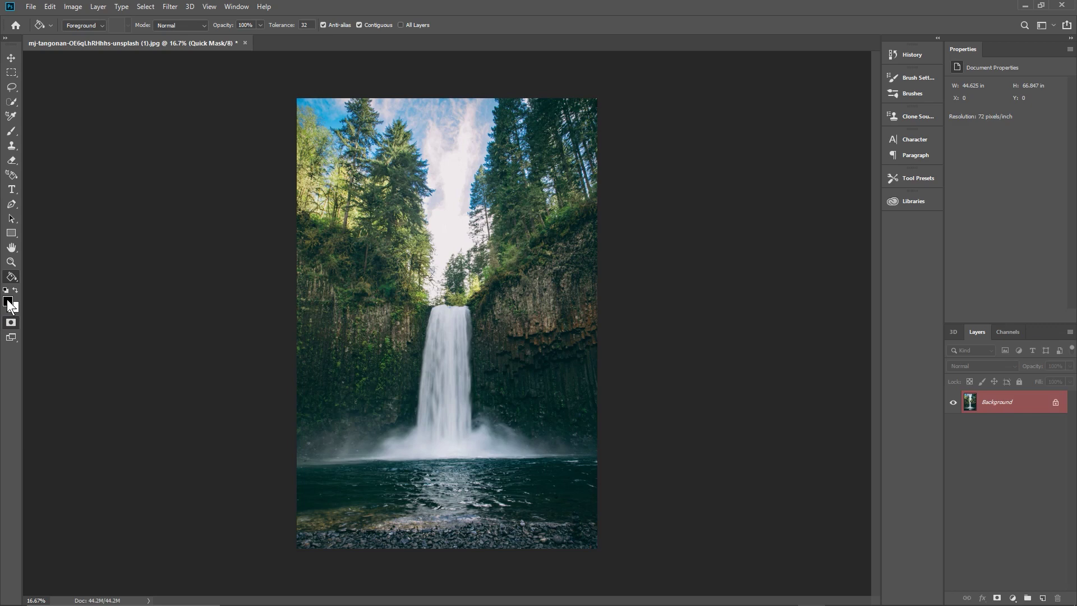
Set the foreground colour to black and the background colour to white.
left_click(8, 302)
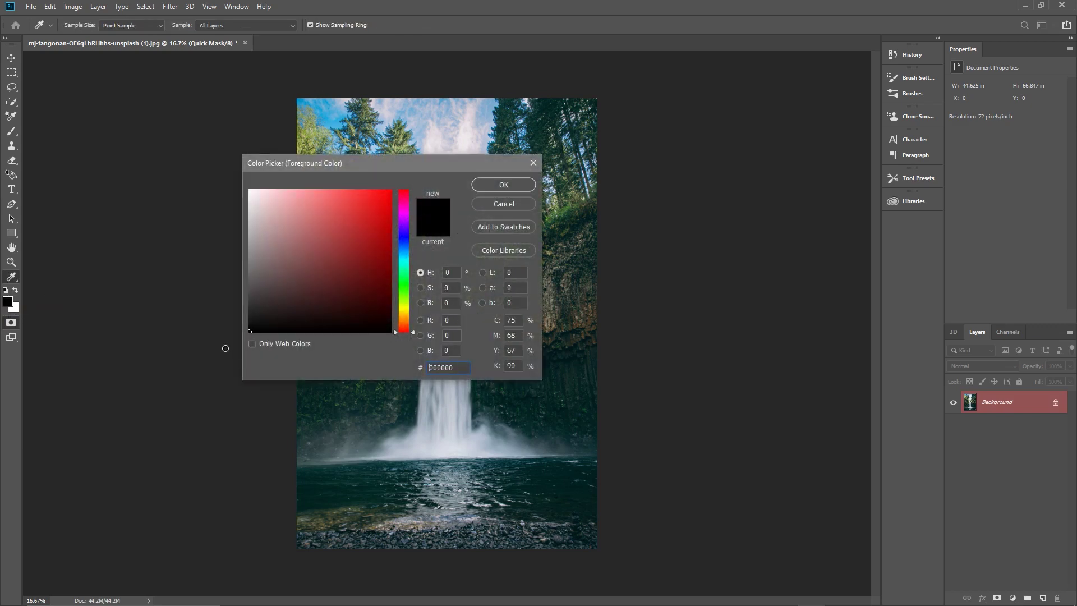
left_click(503, 186)
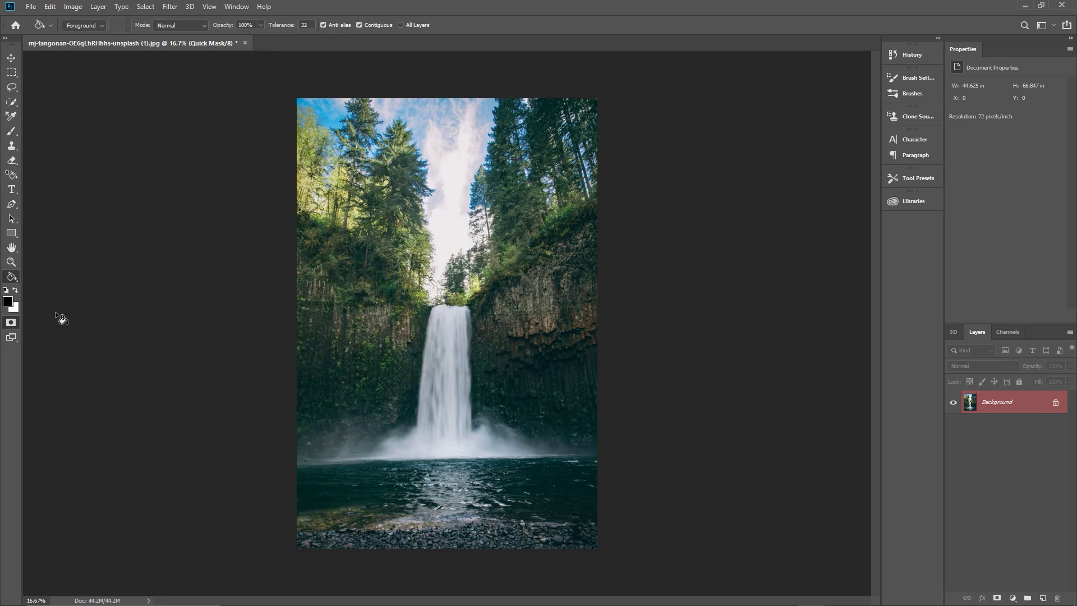
left_click(15, 310)
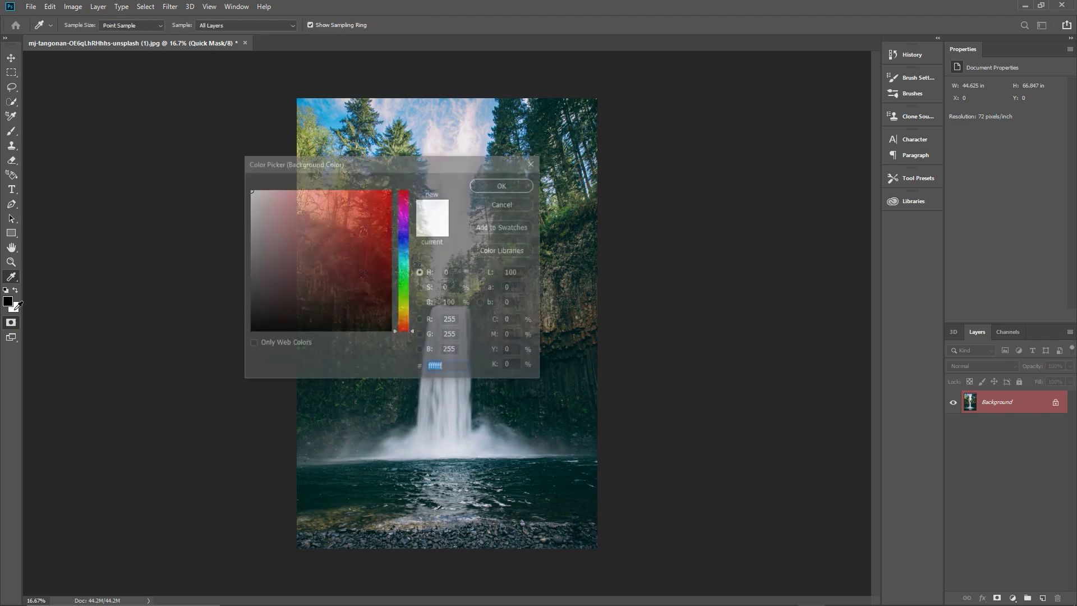
left_click_drag(302, 298, 233, 166)
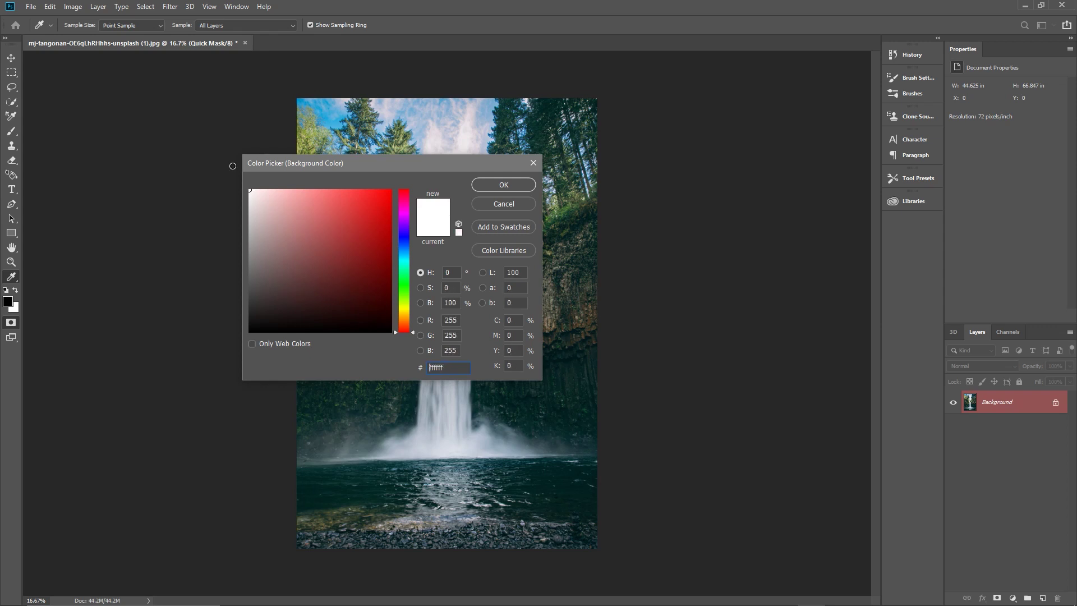
left_click(495, 184)
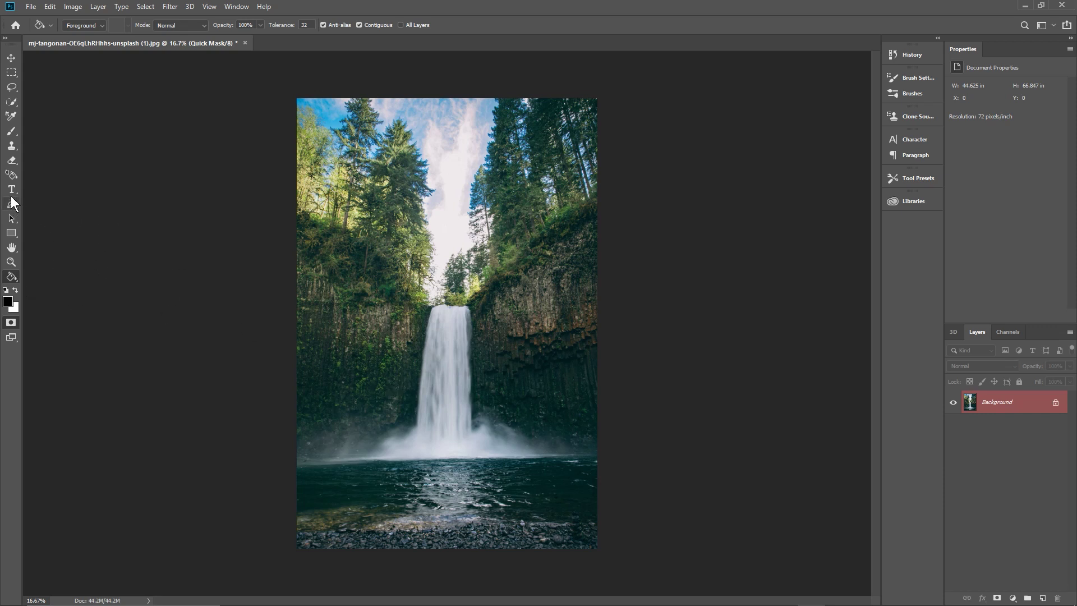
Set the Brush tool to a 152 px soft round tip with 41% hardness.
left_click(12, 129)
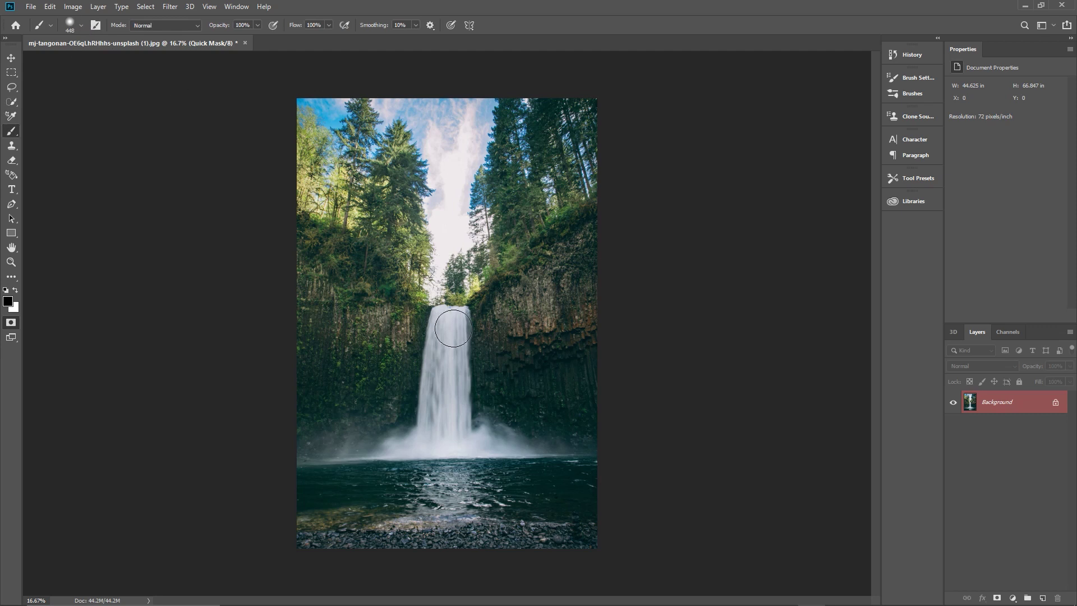
left_click(80, 27)
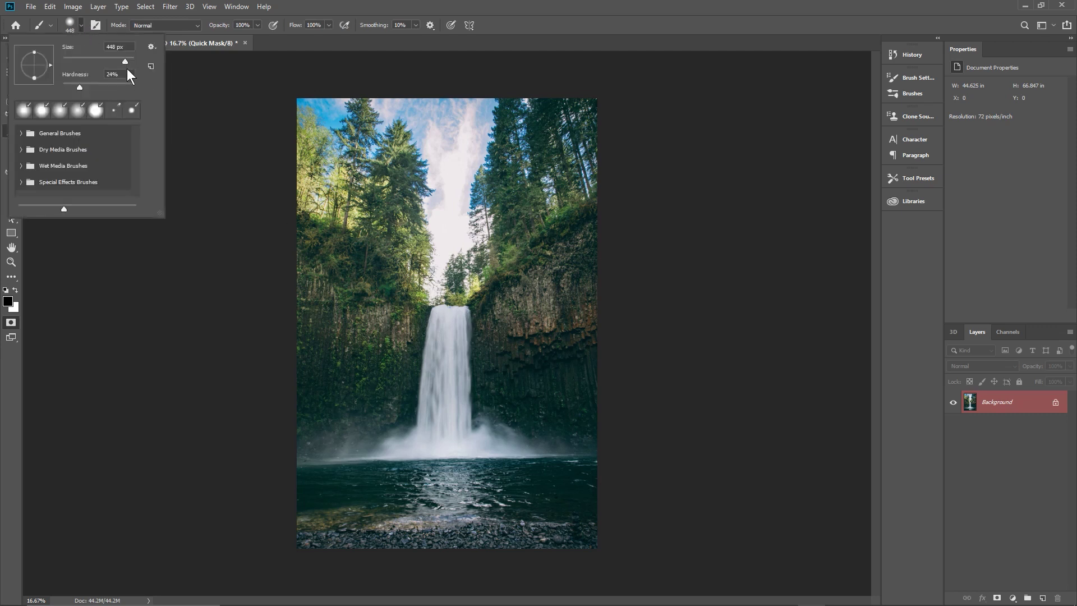
left_click_drag(107, 59, 107, 59)
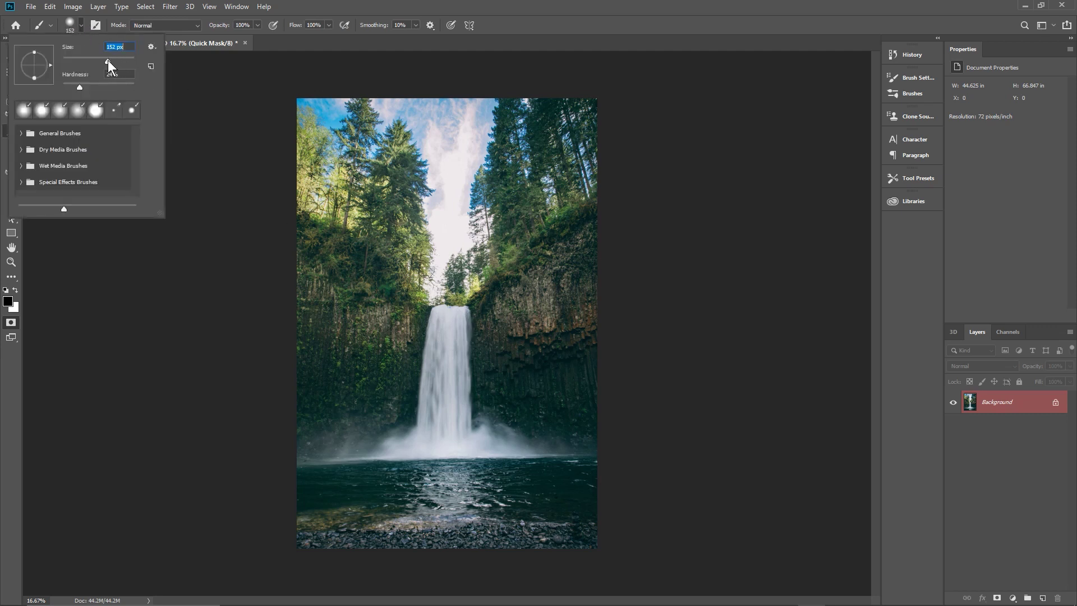
left_click(42, 110)
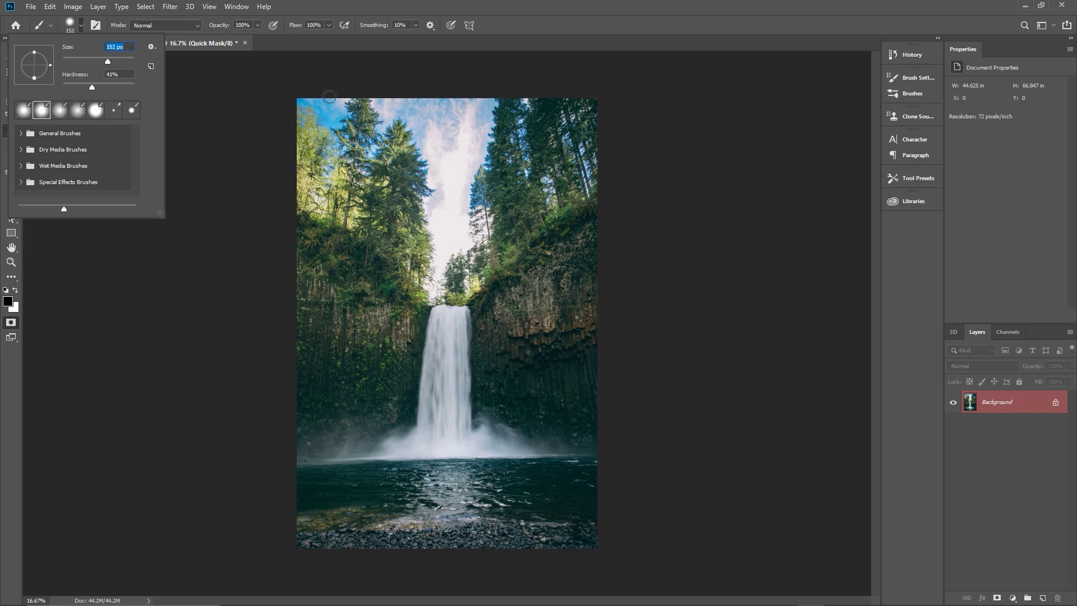
left_click(467, 7)
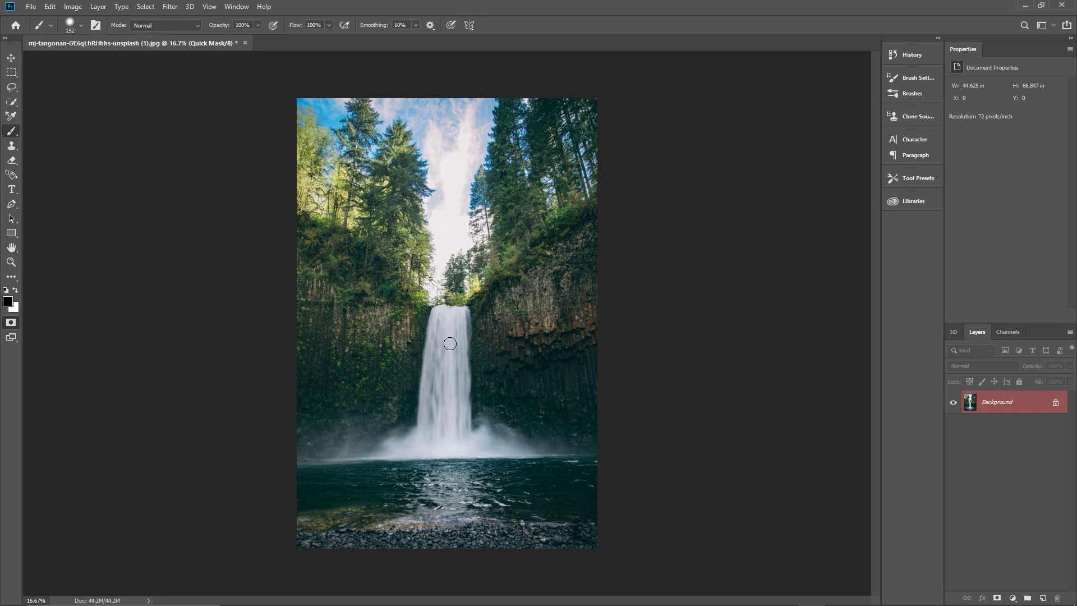
Paint the quick mask down both sides of the waterfall and round its base into the mist.
scroll(449, 343, "up", 5)
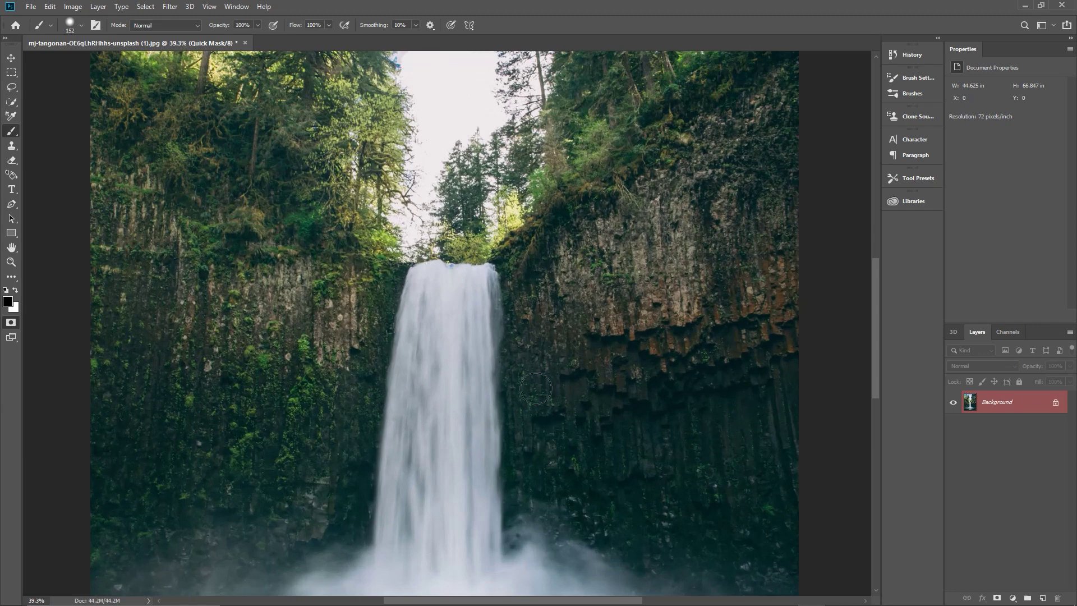
left_click_drag(873, 319, 877, 344)
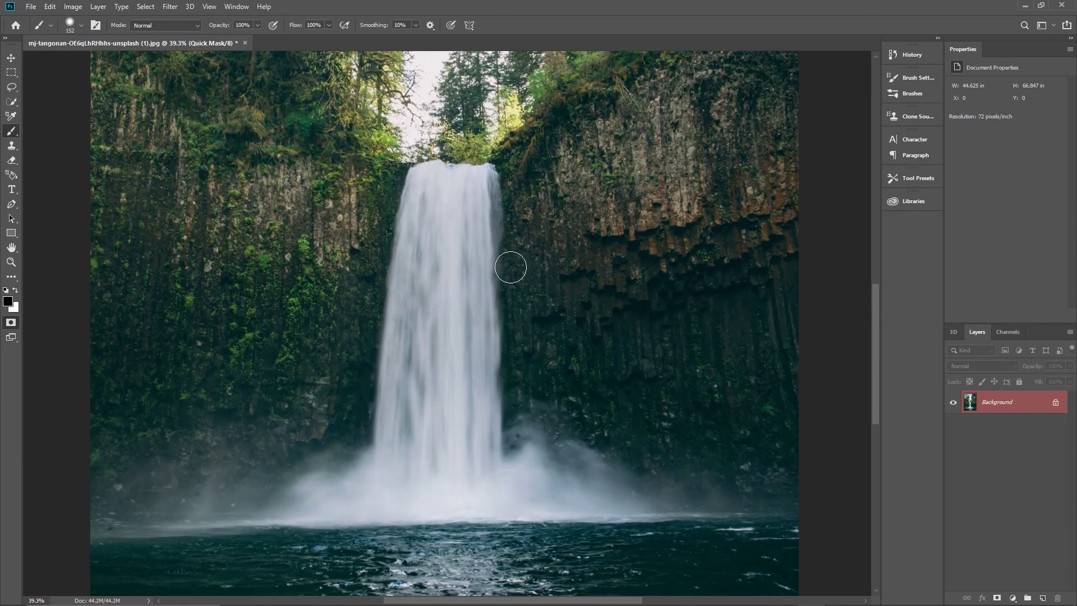
scroll(490, 276, "up", 1)
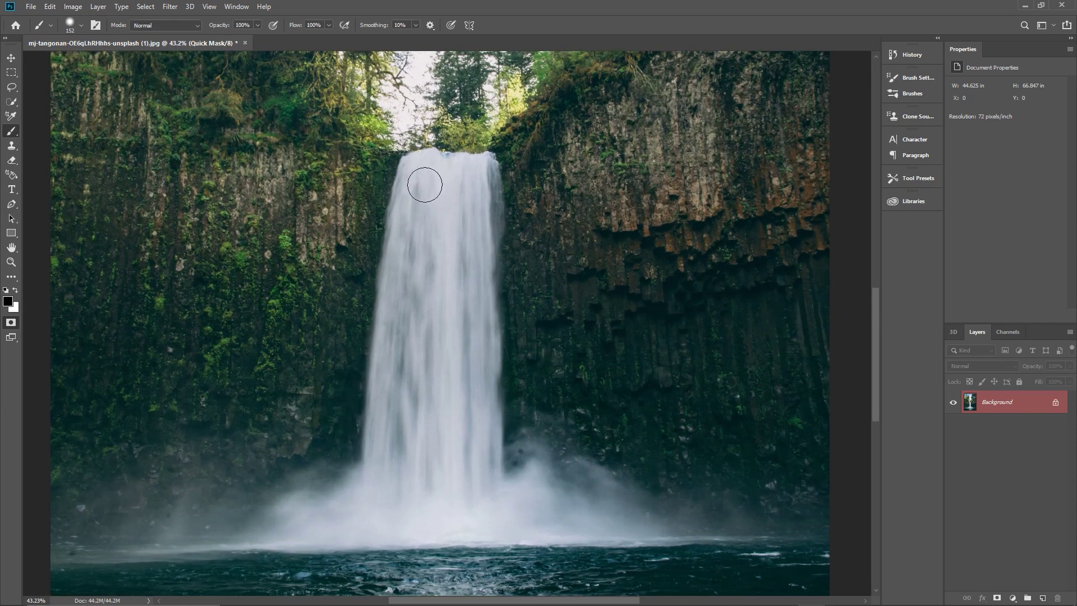
left_click_drag(425, 185, 414, 310)
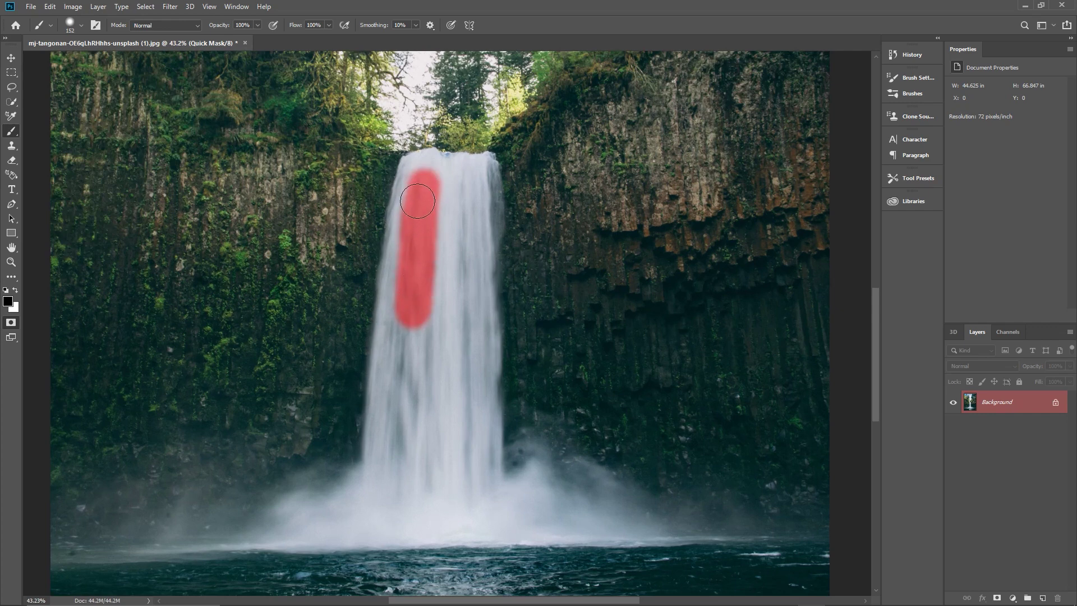
mouse_move(419, 170)
left_mouse_down()
mouse_move(398, 270)
mouse_move(397, 407)
mouse_move(382, 477)
mouse_move(437, 483)
mouse_move(465, 467)
mouse_move(449, 235)
mouse_move(426, 483)
mouse_move(413, 432)
left_mouse_up()
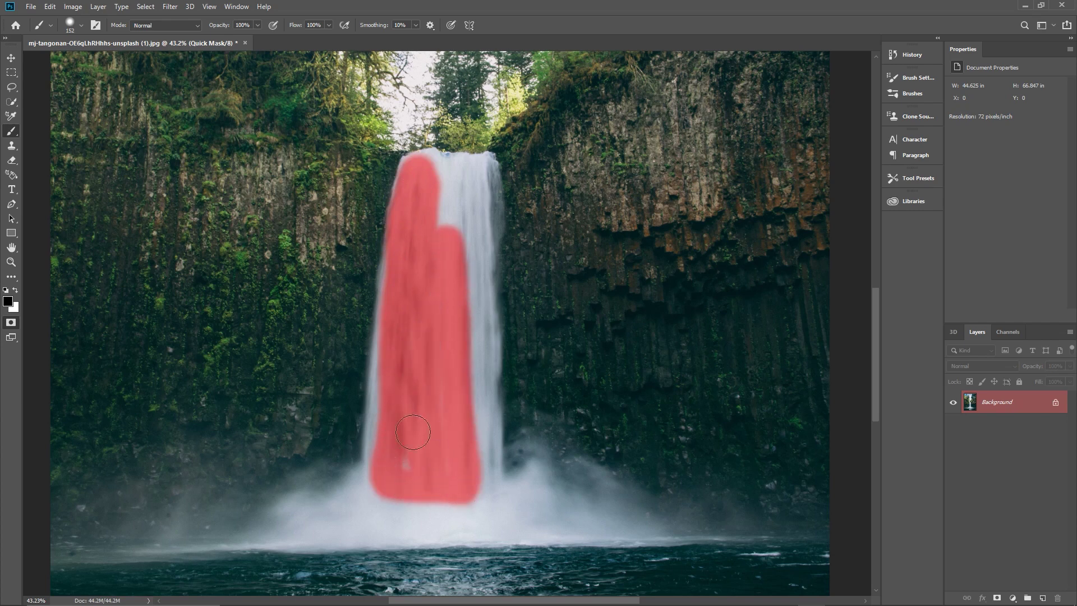
mouse_move(454, 301)
left_mouse_down()
mouse_move(440, 180)
mouse_move(480, 172)
mouse_move(485, 480)
mouse_move(500, 353)
left_mouse_up()
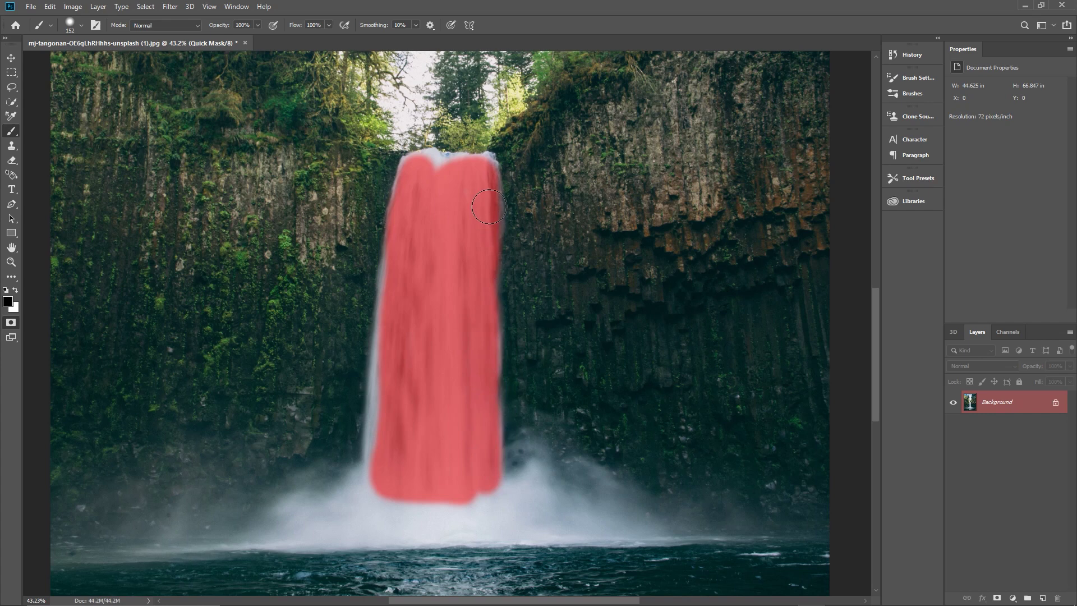
mouse_move(479, 173)
left_mouse_down()
mouse_move(415, 171)
mouse_move(403, 257)
left_mouse_up()
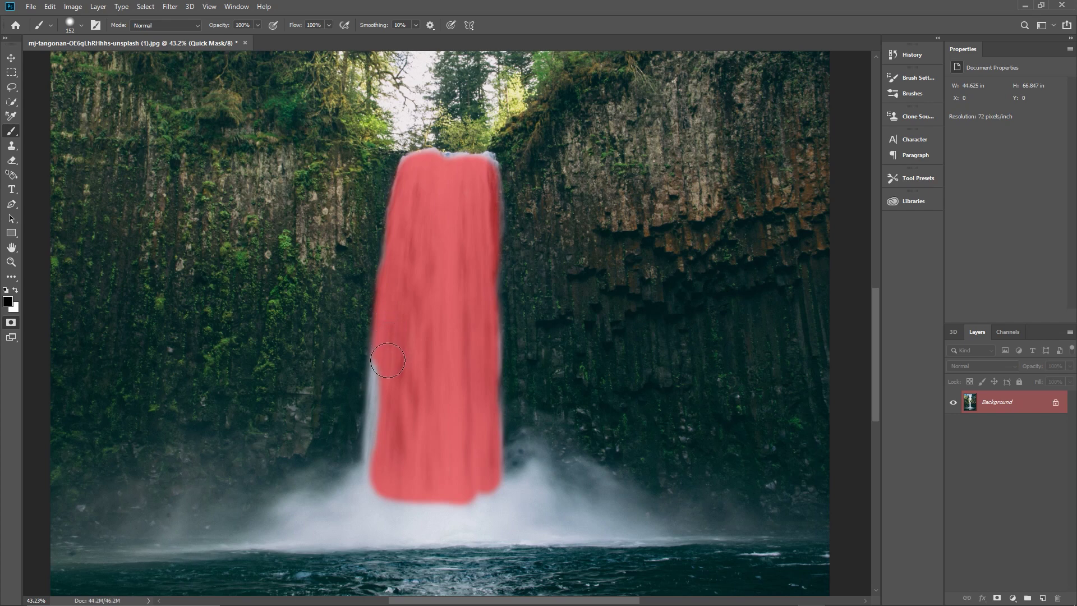
mouse_move(386, 383)
left_mouse_down()
mouse_move(372, 473)
mouse_move(401, 389)
left_mouse_up()
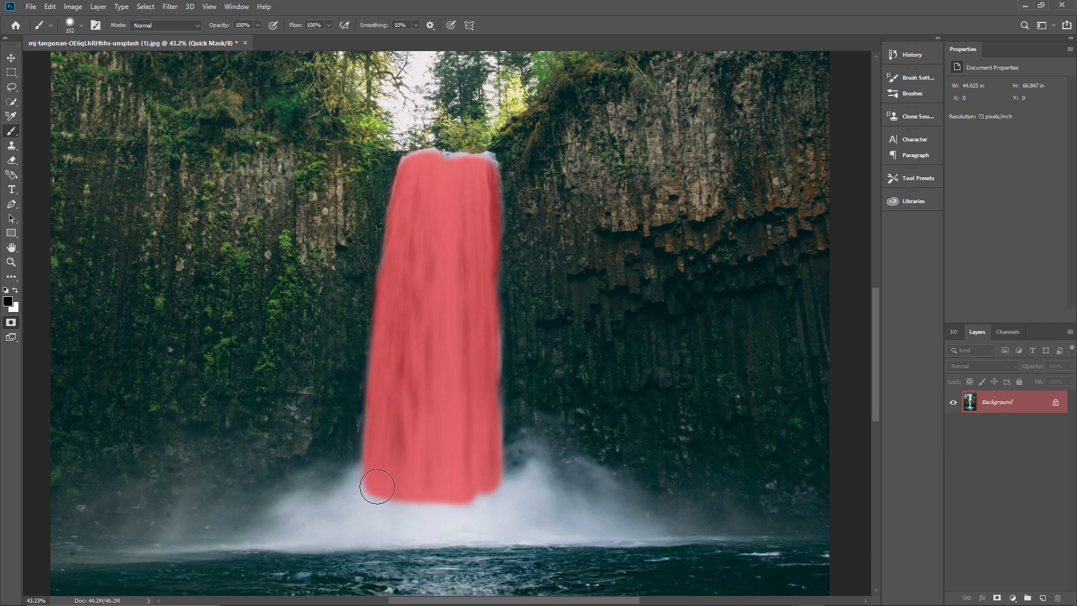
mouse_move(375, 490)
left_mouse_down()
mouse_move(502, 493)
mouse_move(436, 512)
mouse_move(376, 506)
mouse_move(368, 493)
left_mouse_up()
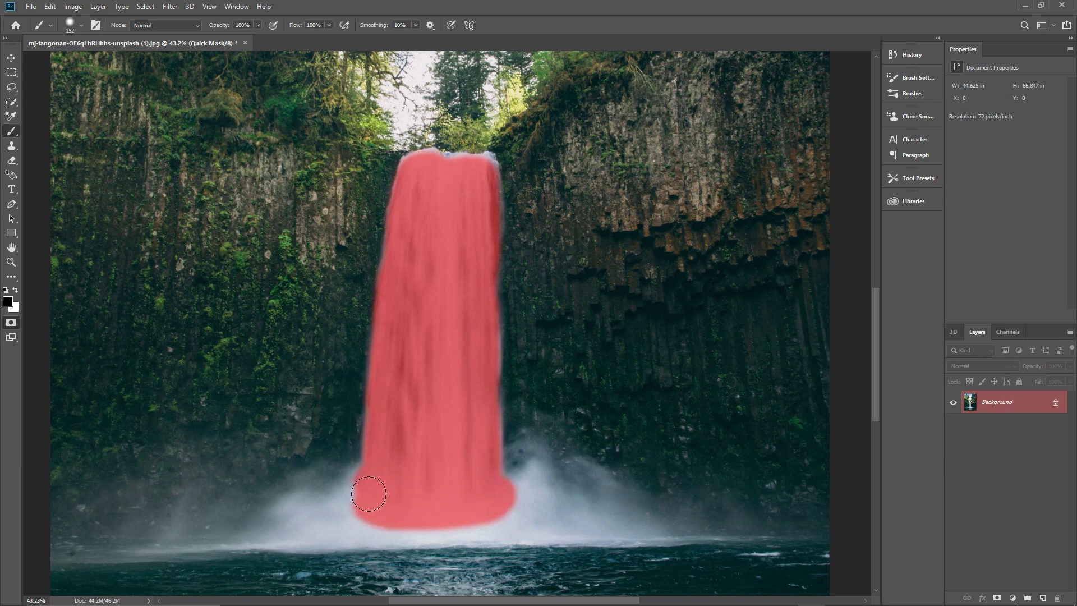
left_click_drag(495, 502, 378, 511)
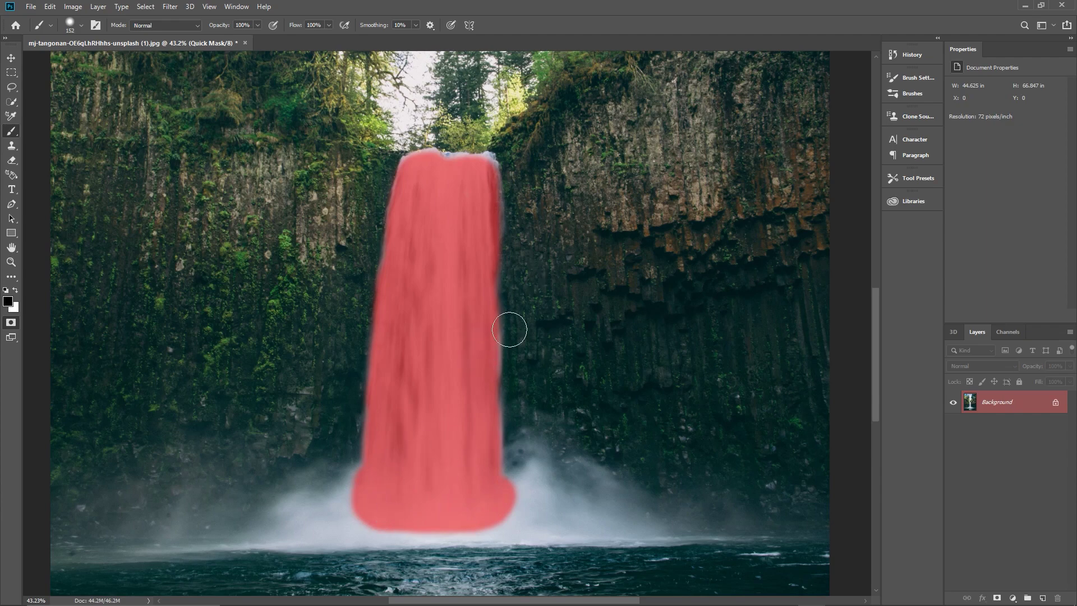
key("ctrl+space")
Zoom in on the waterfall's right edge and shrink the brush to 48 px.
left_click(502, 380)
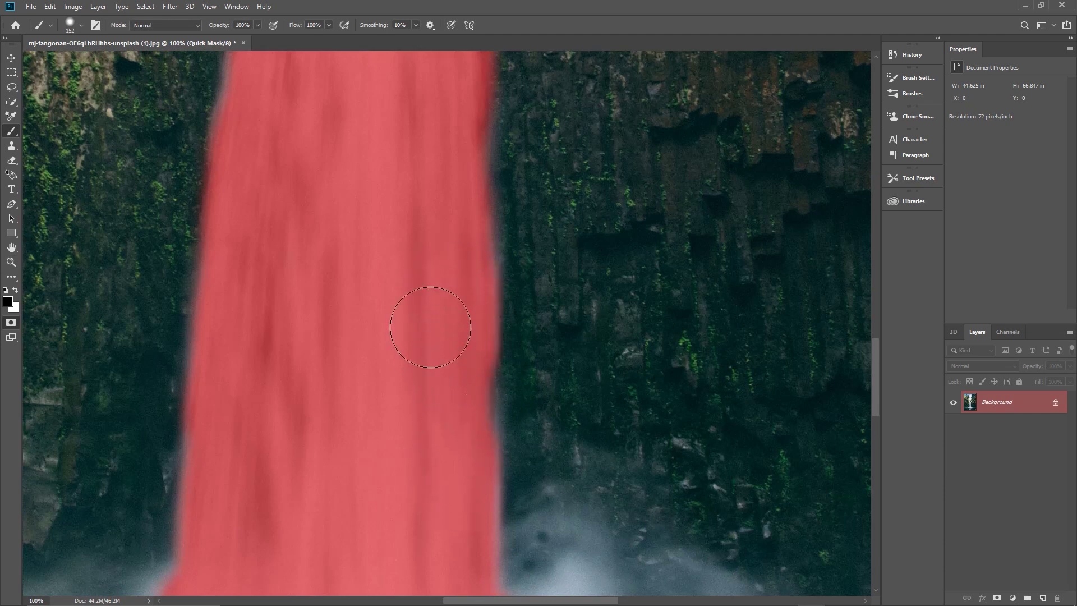
scroll(427, 320, "up", 3)
scroll(427, 321, "up", 5)
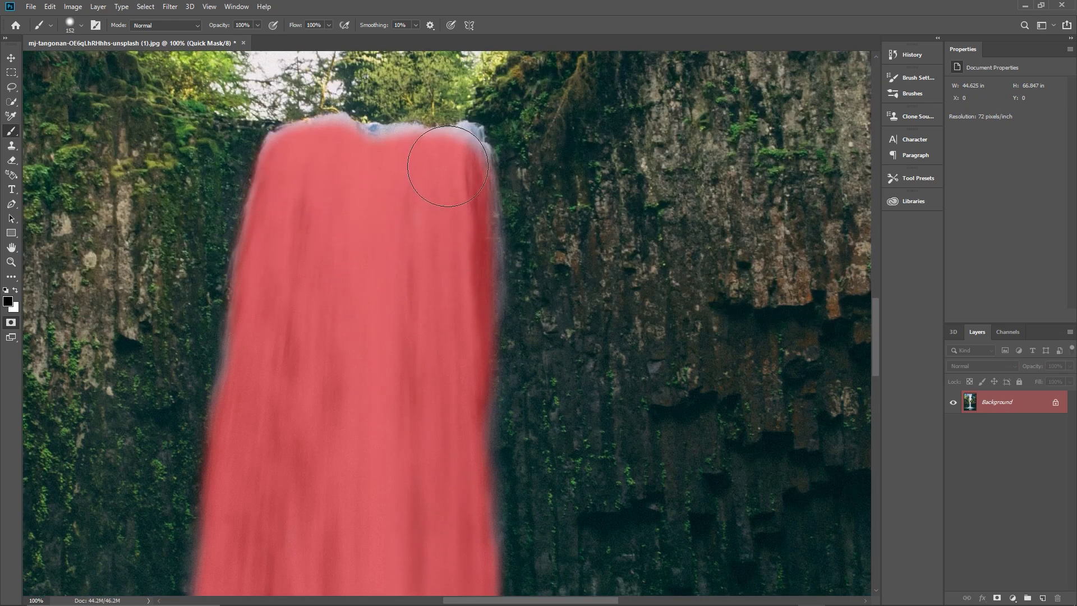
left_click(81, 26)
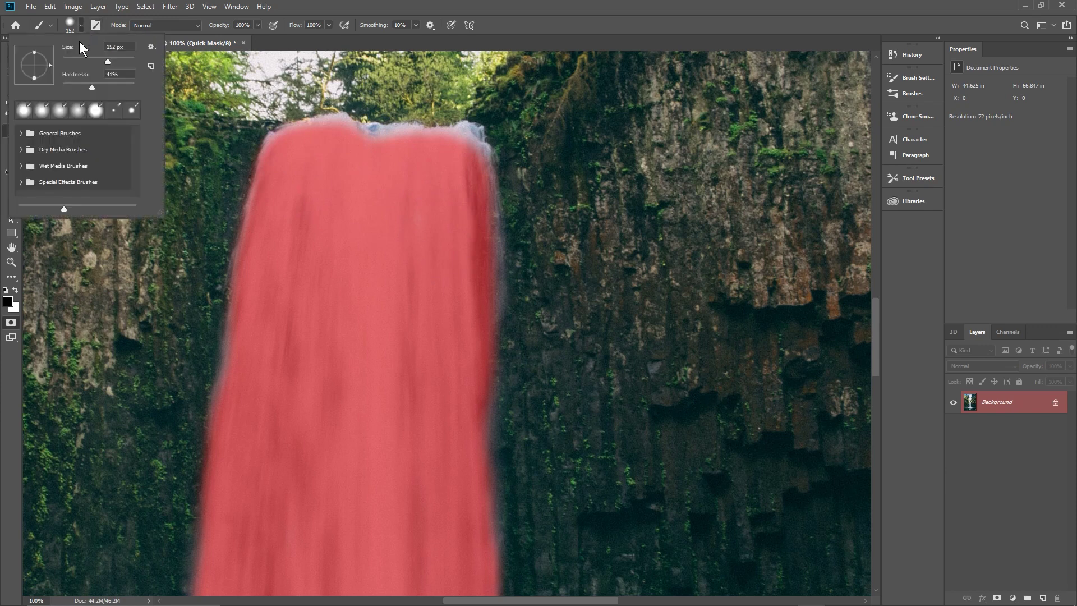
left_click(79, 59)
key("Return")
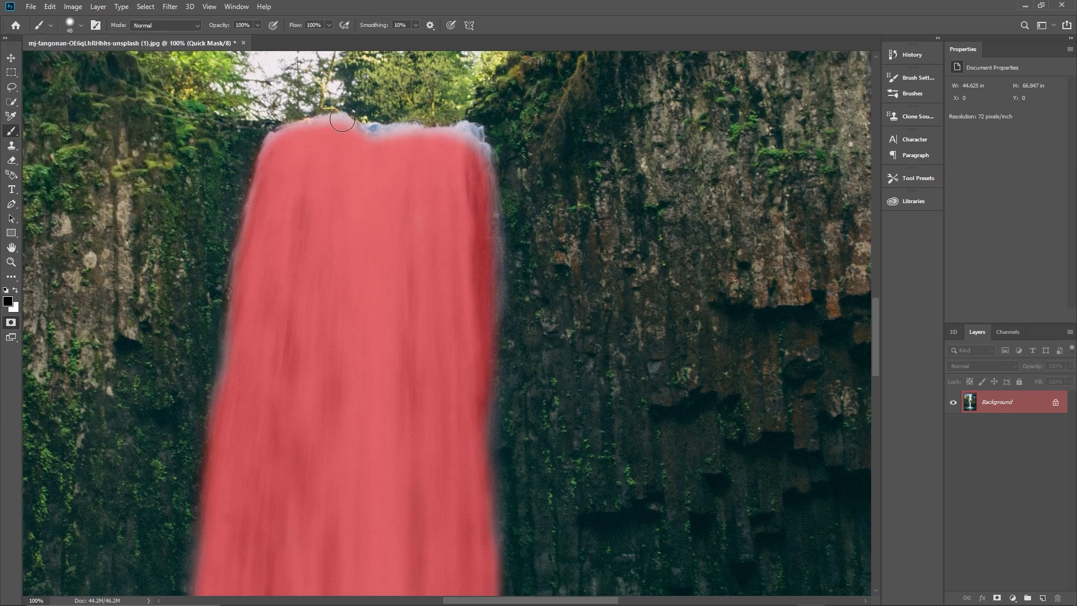
Zoom to 400% and paint the mask tightly over the waterfall's top and top-right edges.
key("z")
left_click(344, 123)
key("b")
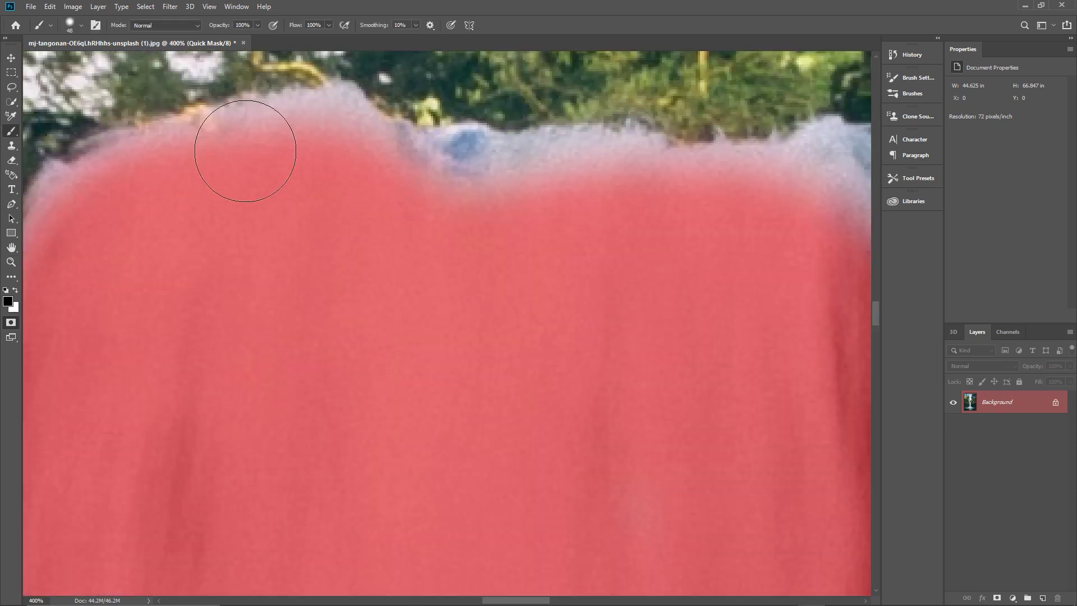
mouse_move(75, 228)
left_mouse_down()
mouse_move(118, 192)
mouse_move(315, 146)
mouse_move(269, 156)
mouse_move(334, 149)
mouse_move(385, 199)
mouse_move(466, 192)
mouse_move(435, 209)
mouse_move(586, 191)
mouse_move(488, 192)
mouse_move(515, 176)
mouse_move(632, 195)
mouse_move(644, 207)
mouse_move(776, 211)
mouse_move(835, 185)
left_mouse_up()
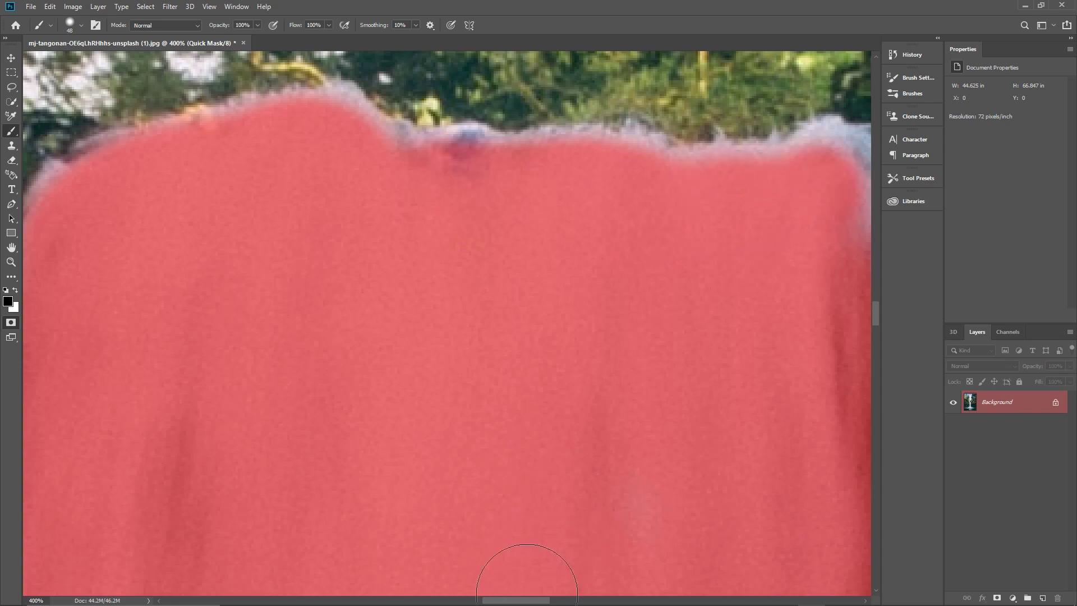
left_click_drag(519, 599, 563, 603)
mouse_move(346, 266)
left_mouse_down()
mouse_move(292, 227)
mouse_move(317, 181)
mouse_move(155, 208)
mouse_move(241, 229)
mouse_move(340, 232)
mouse_move(325, 259)
mouse_move(338, 253)
mouse_move(357, 498)
mouse_move(344, 524)
mouse_move(278, 493)
mouse_move(360, 526)
left_mouse_up()
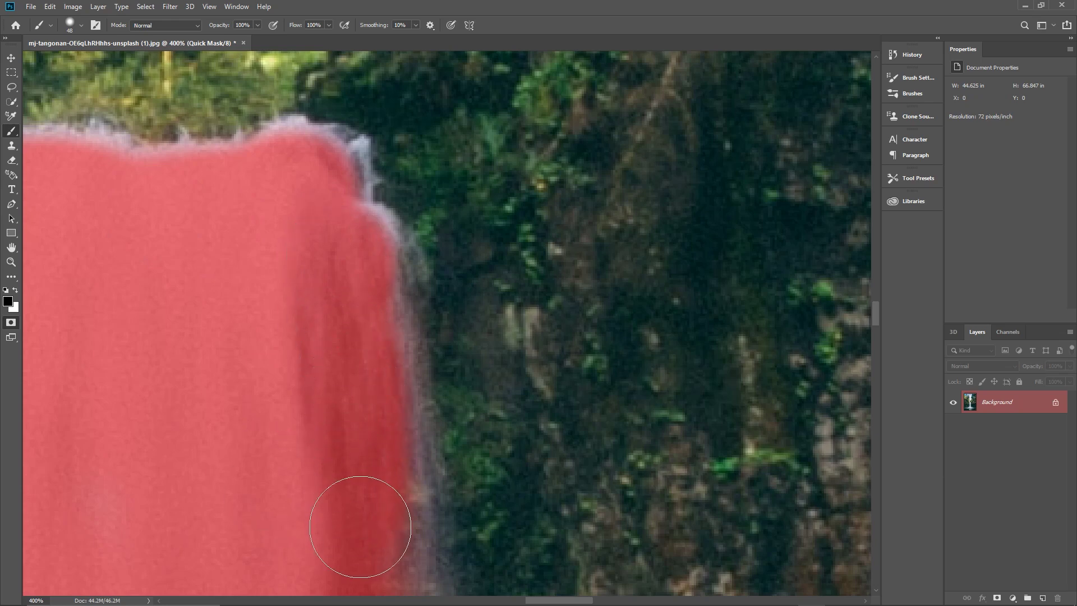
scroll(277, 392, "down", 3)
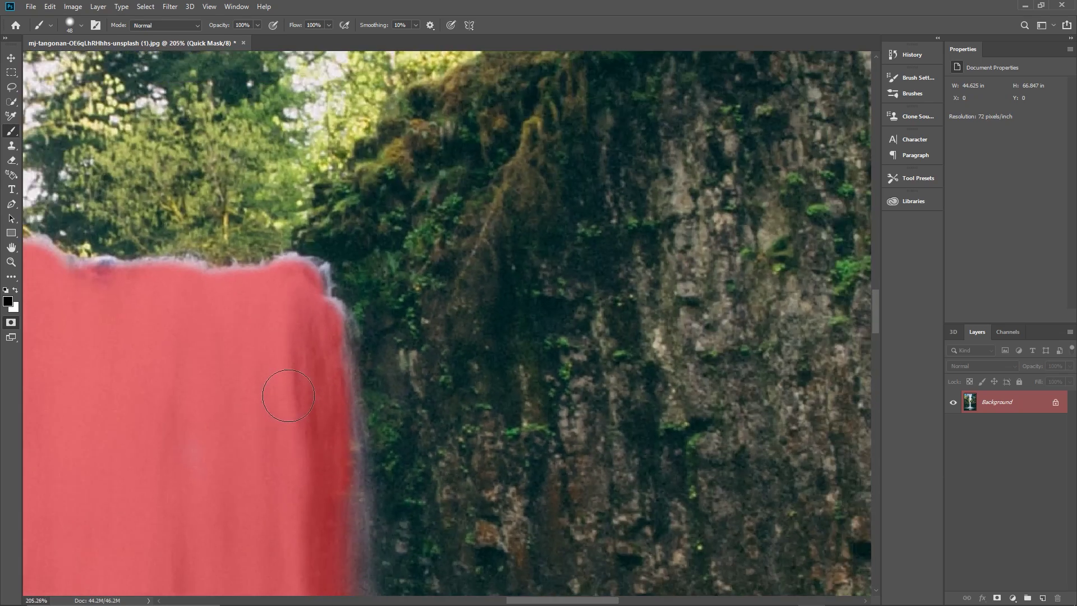
scroll(288, 395, "down", 4)
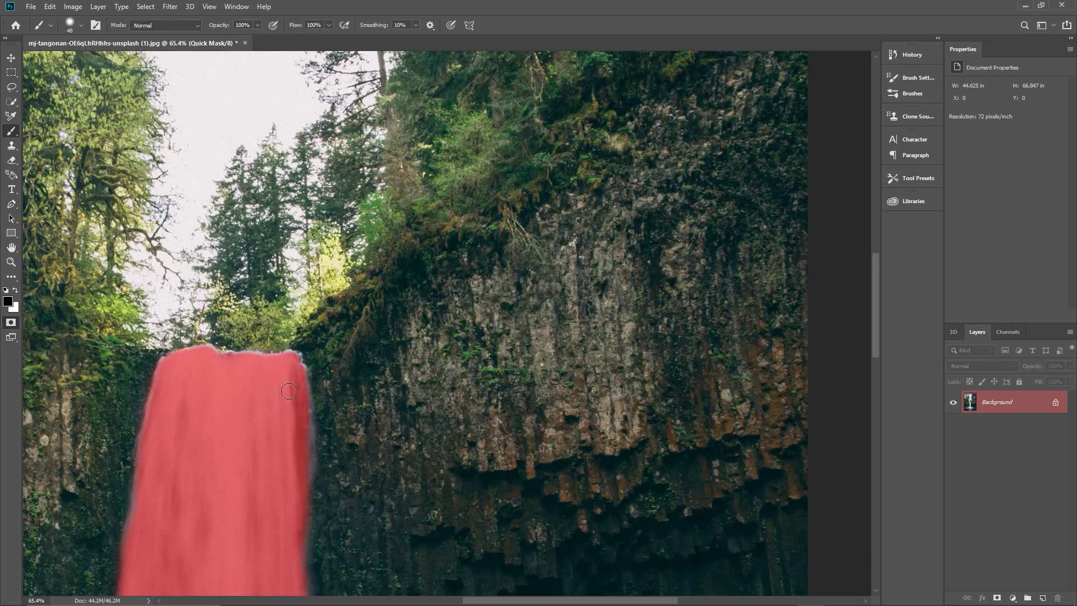
scroll(288, 391, "down", 4)
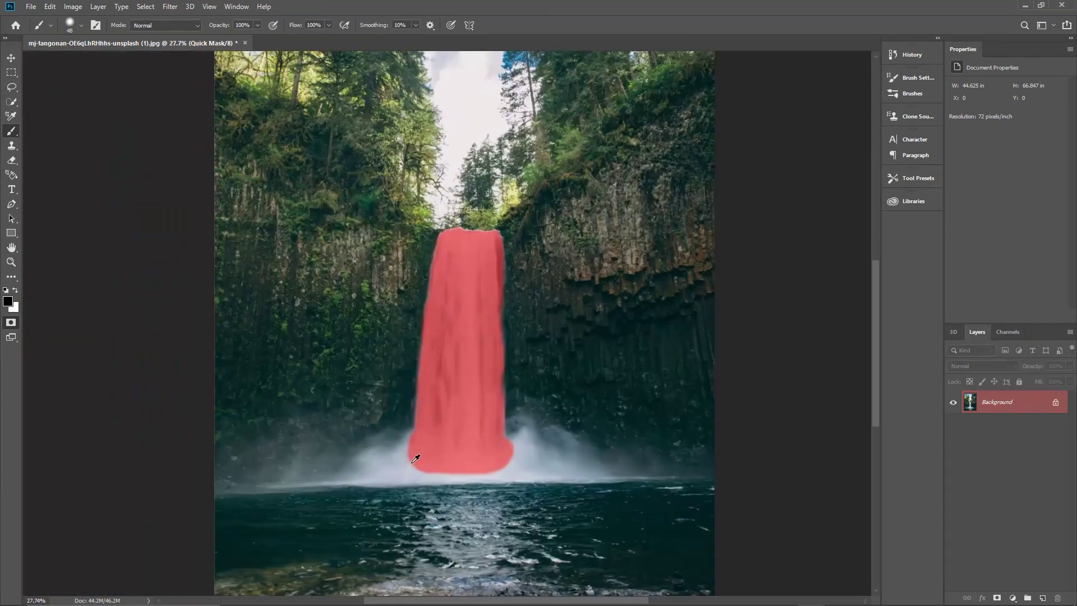
scroll(415, 459, "up", 1)
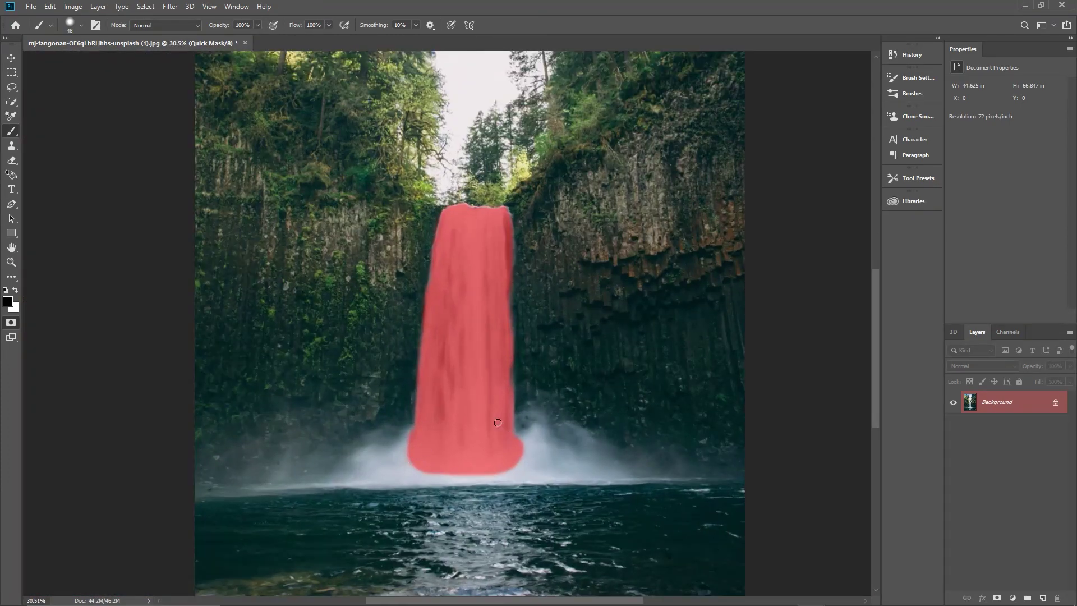
Exit Quick Mask and invert the selection so only the waterfall is selected.
left_click(12, 322)
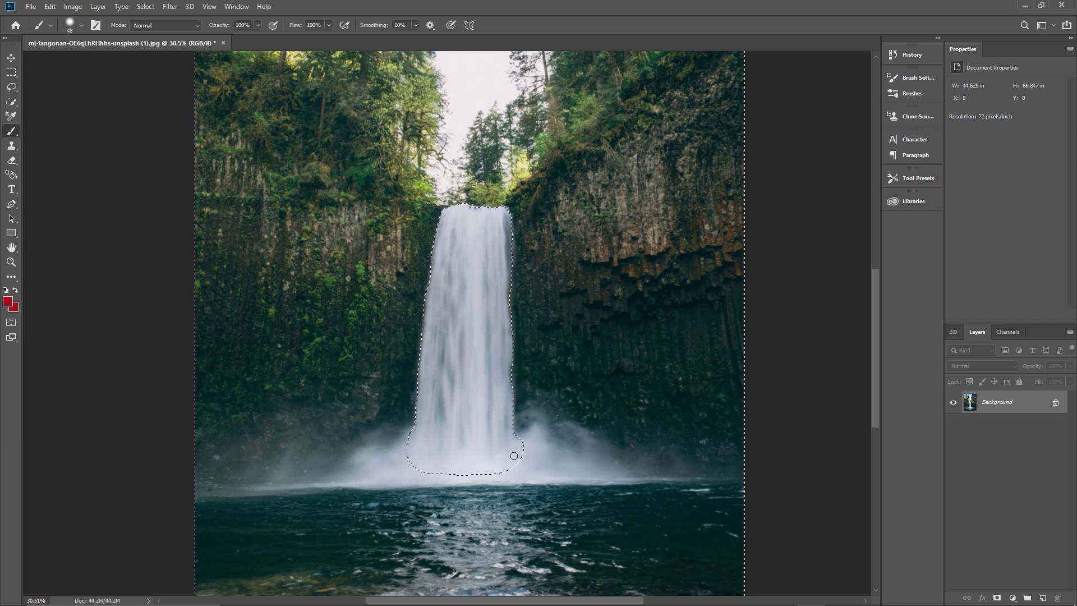
left_click(145, 6)
left_click(160, 51)
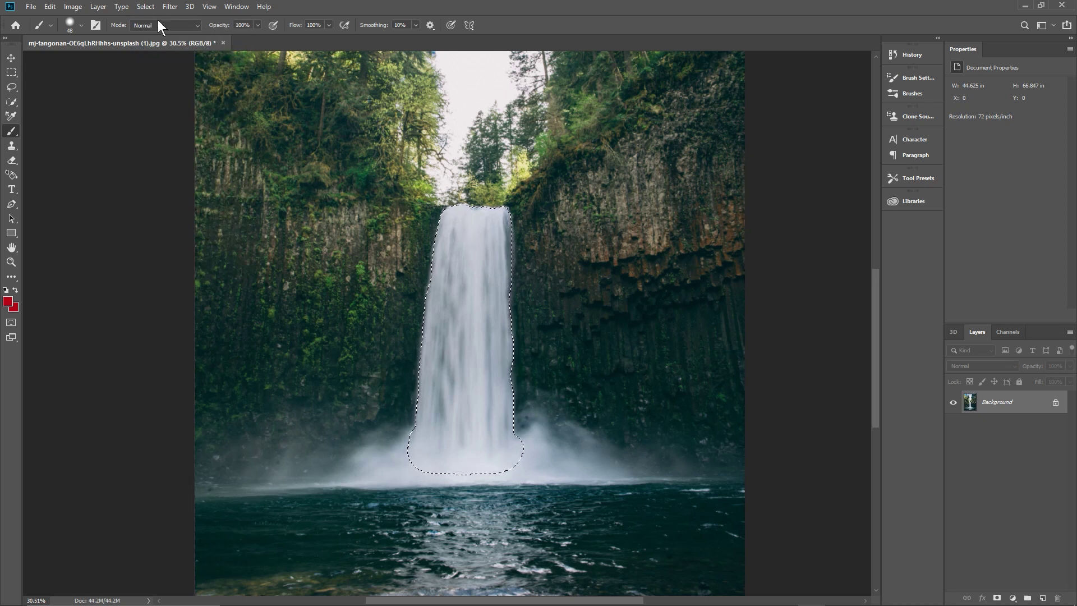
Copy the waterfall onto a new Layer 1 and hide the Background layer.
left_click(50, 6)
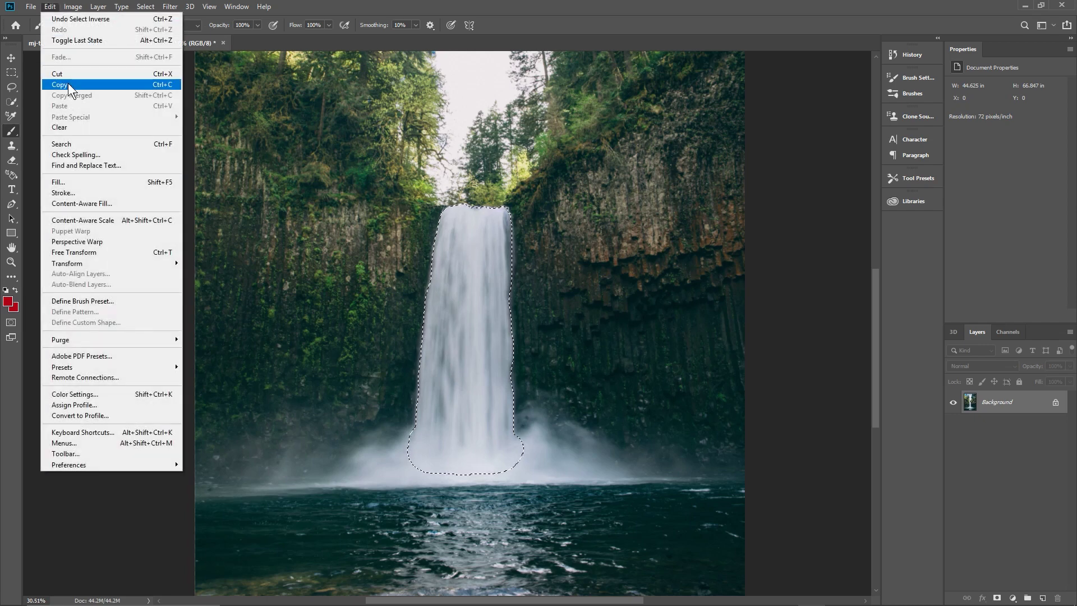
left_click(68, 84)
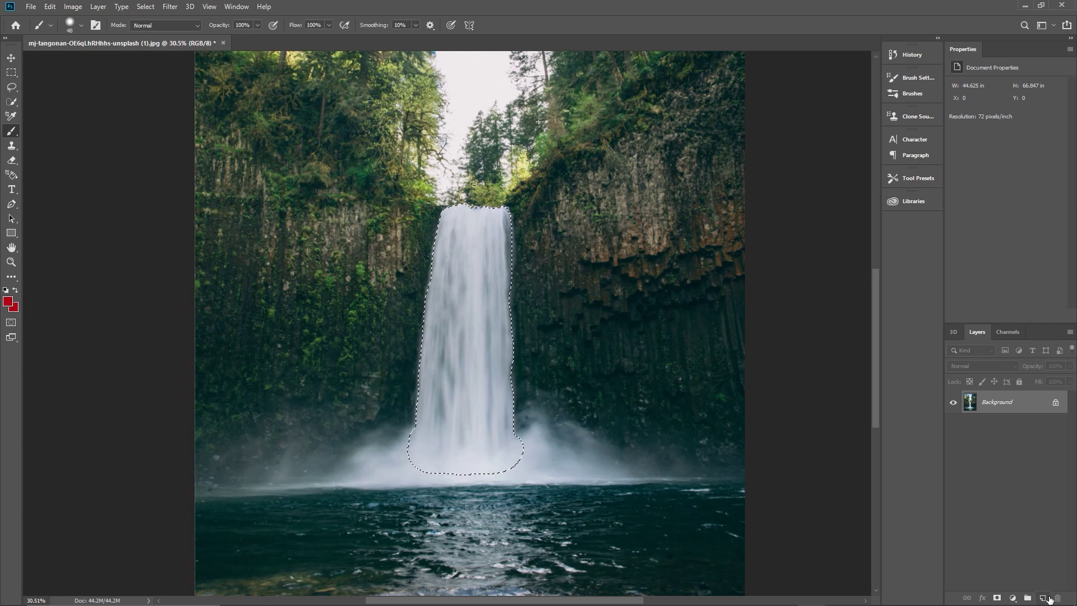
left_click(1044, 598)
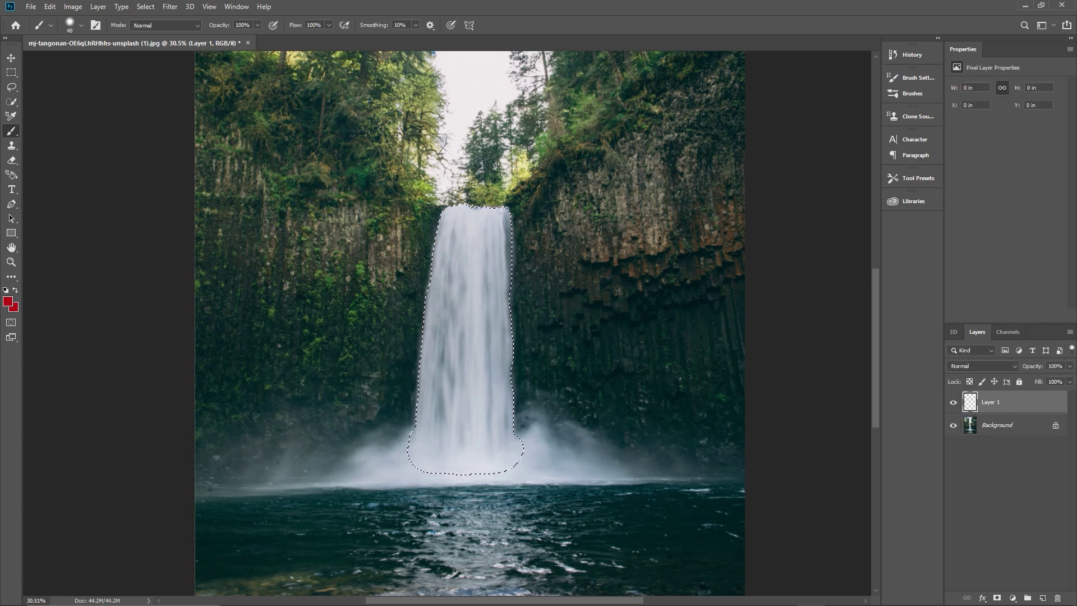
left_click(50, 6)
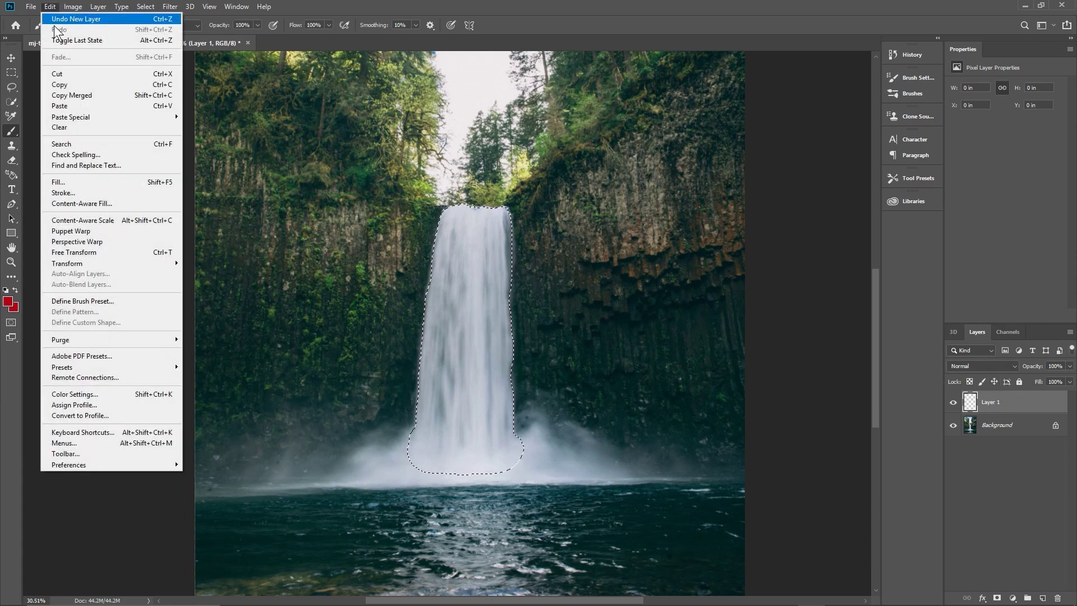
left_click(159, 106)
left_click(952, 426)
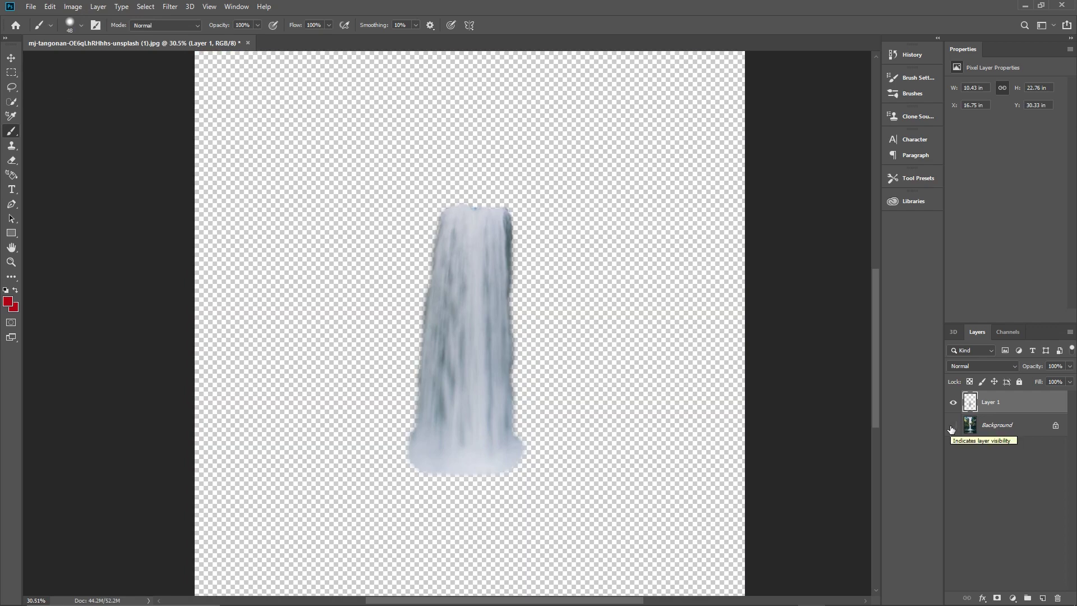
left_click(952, 426)
left_click(951, 427)
left_click(951, 426)
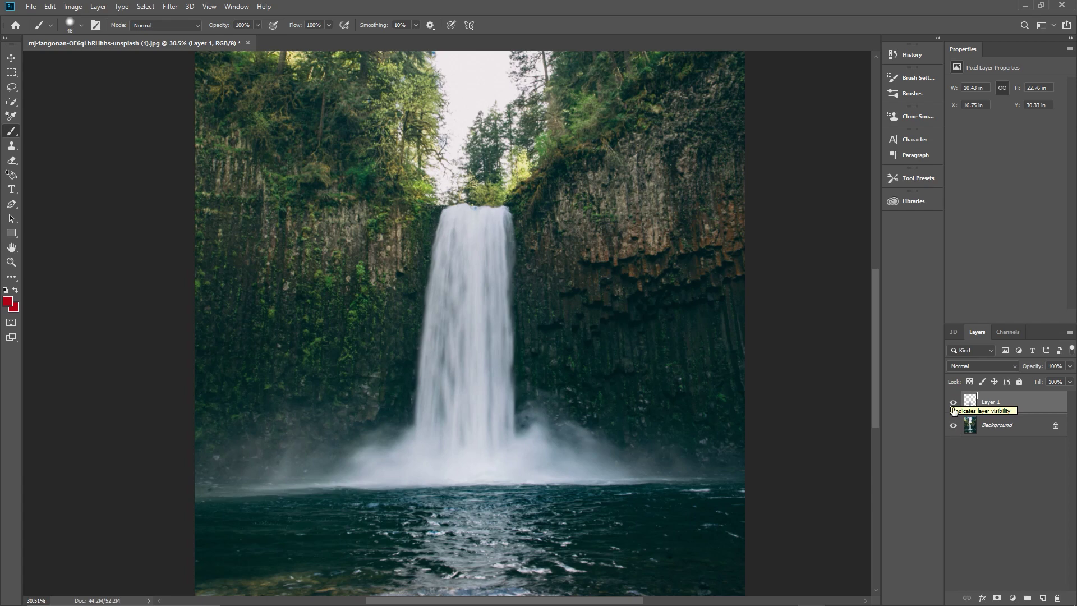
left_click(953, 425)
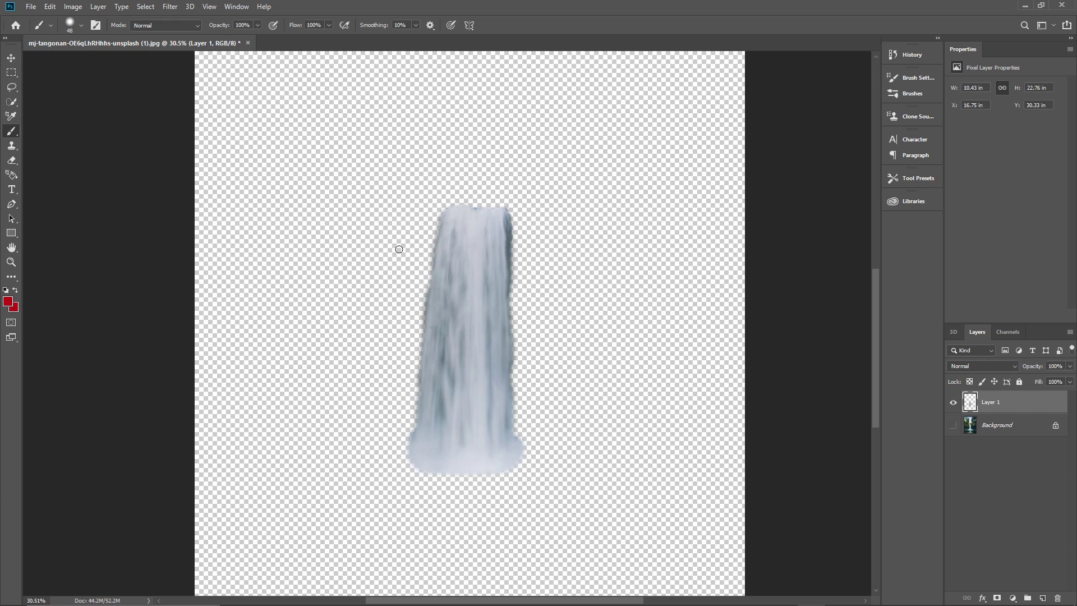
Select the Eraser tool and set its size to 62 px.
left_click(13, 162)
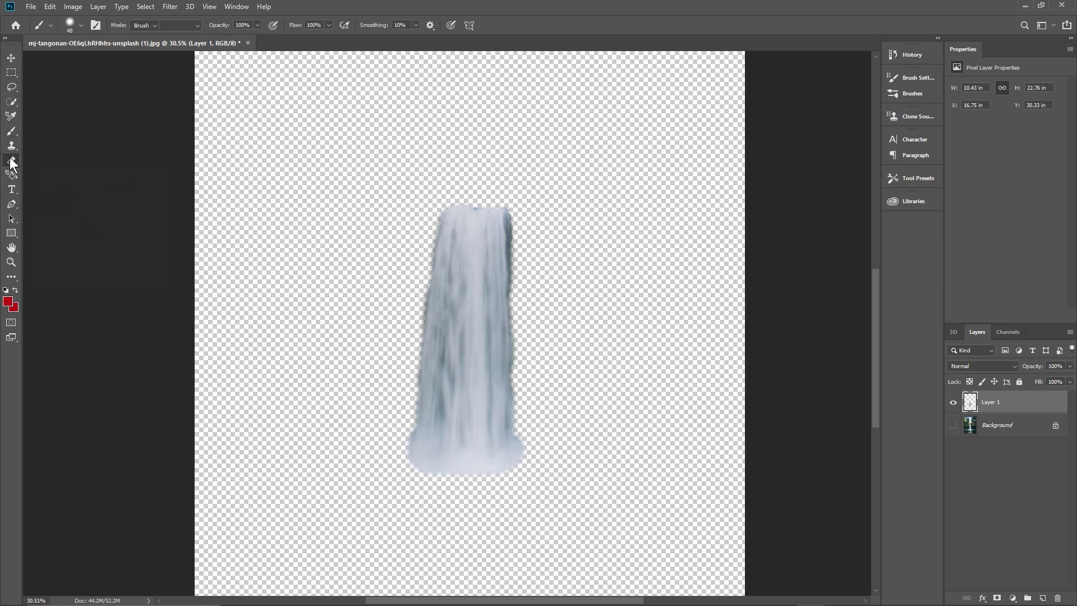
left_click(78, 25)
left_click_drag(65, 62, 76, 62)
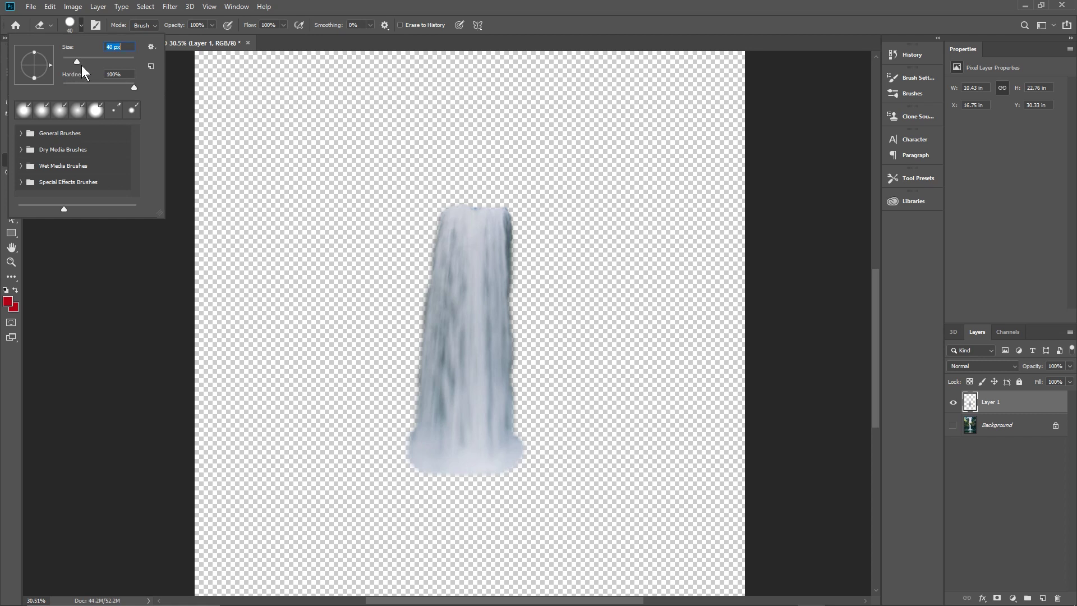
left_click_drag(79, 62, 85, 62)
left_click(953, 425)
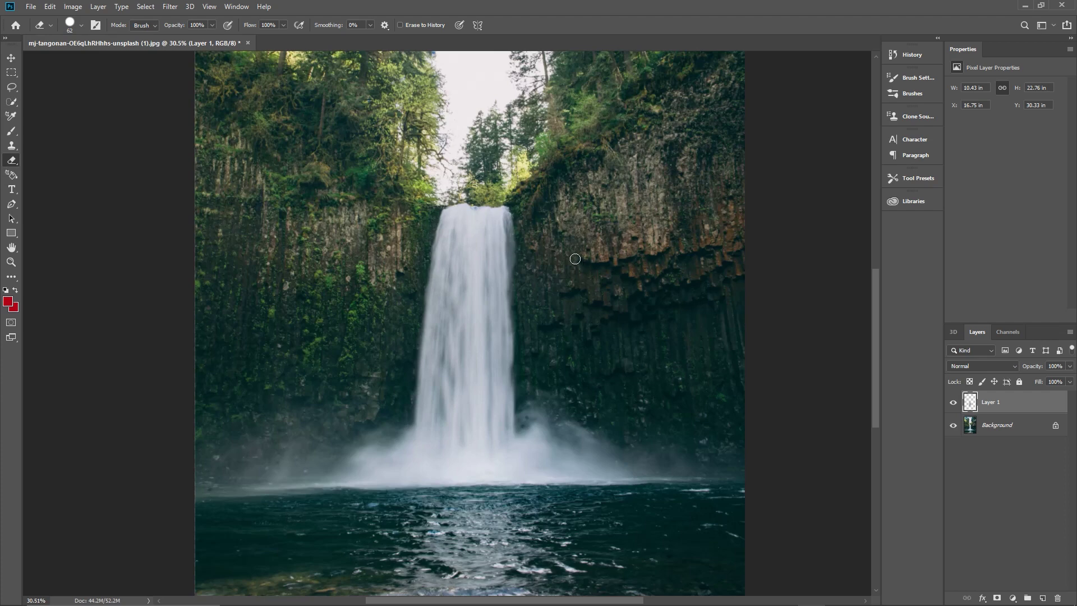
scroll(527, 239, "up", 5)
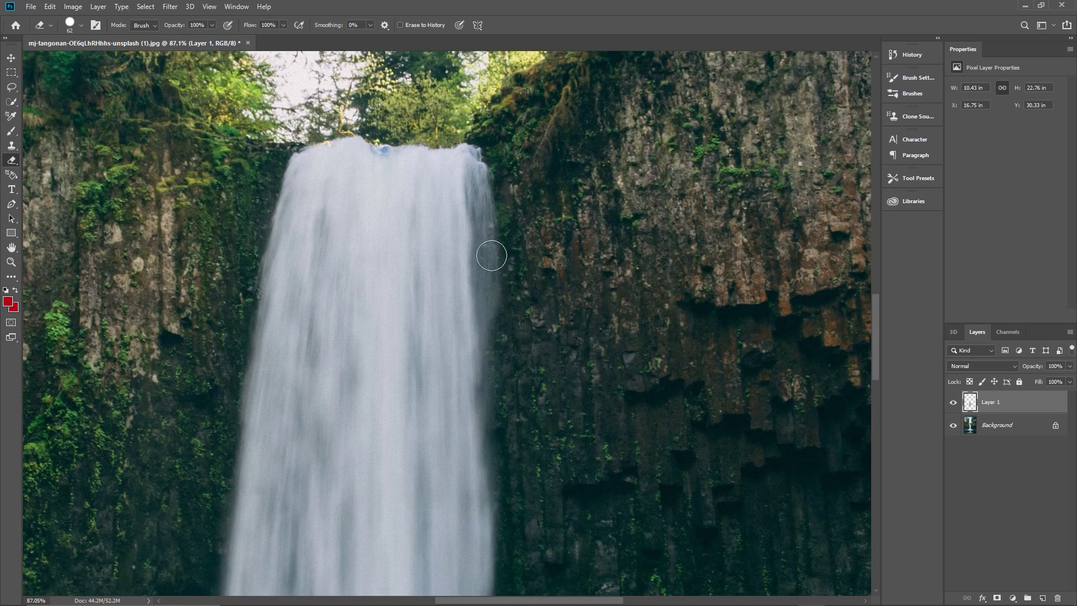
Erase the top-right bump and dark right-edge fringe from Layer 1, then show Background again.
left_click(953, 426)
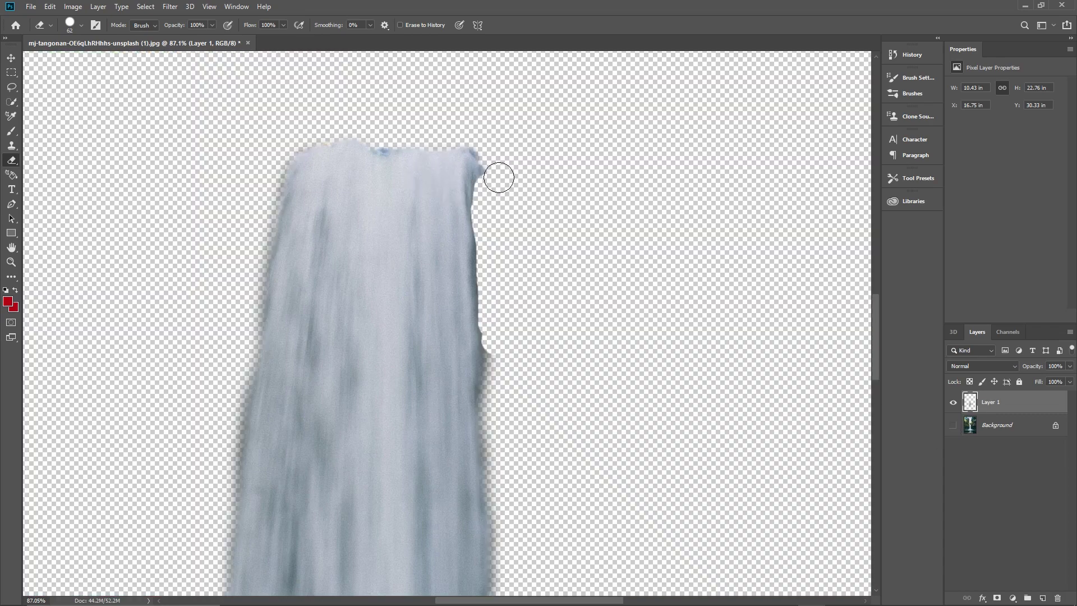
left_click_drag(498, 175, 492, 166)
left_click_drag(488, 228, 500, 402)
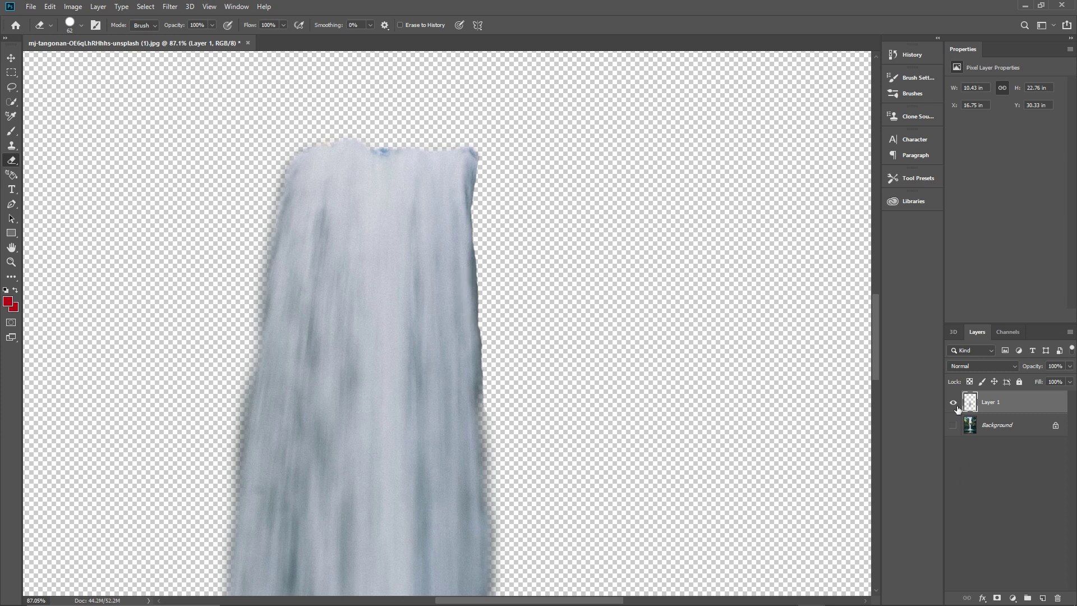
left_click(952, 425)
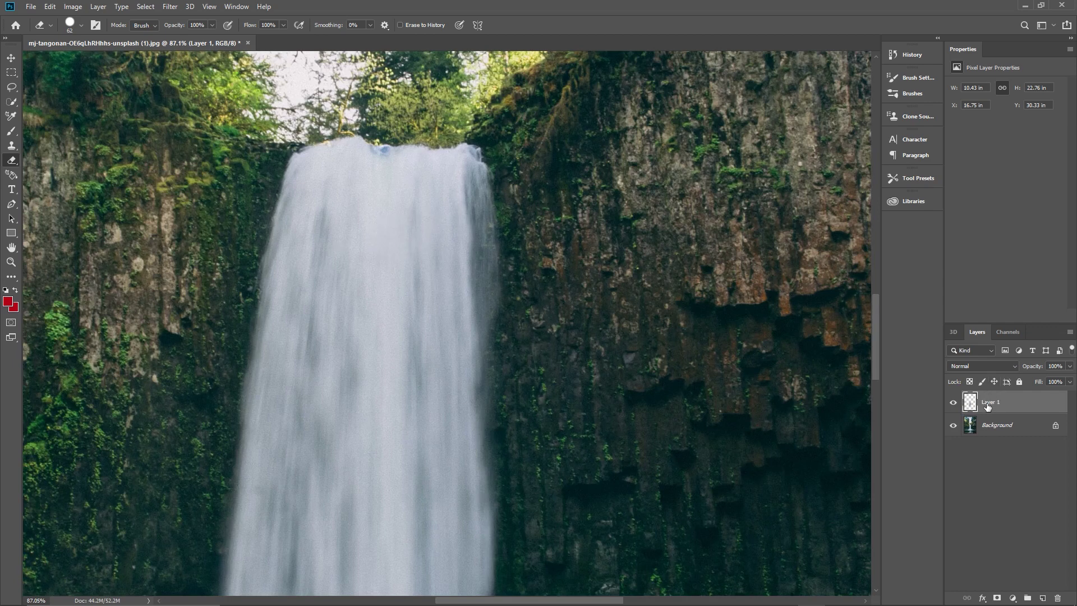
scroll(415, 278, "down", 5)
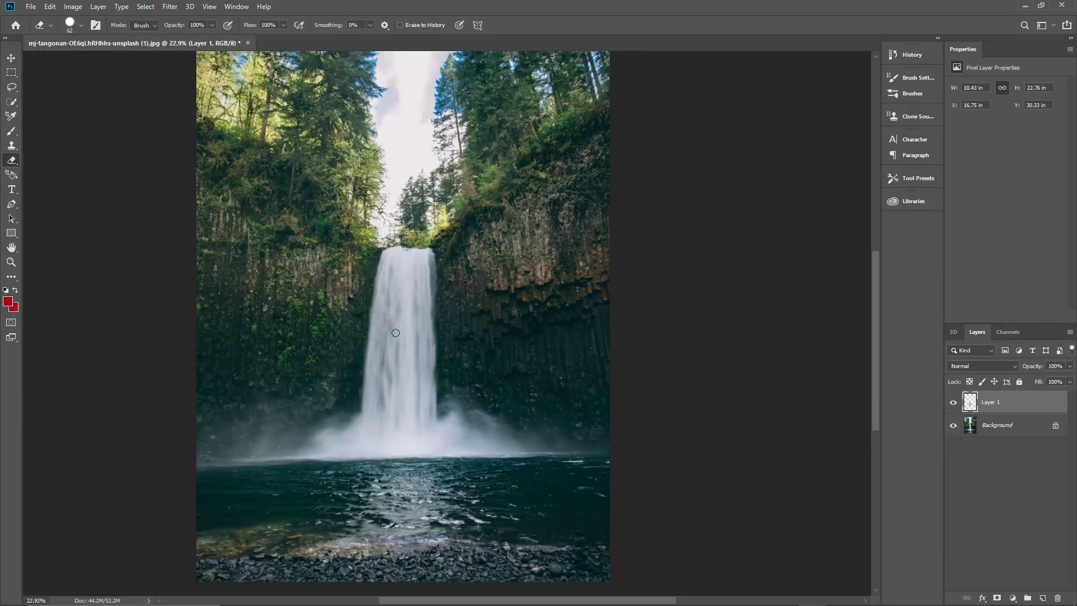
Show the Timeline panel and rename Layer 1 to 'weater 01'.
left_click(234, 4)
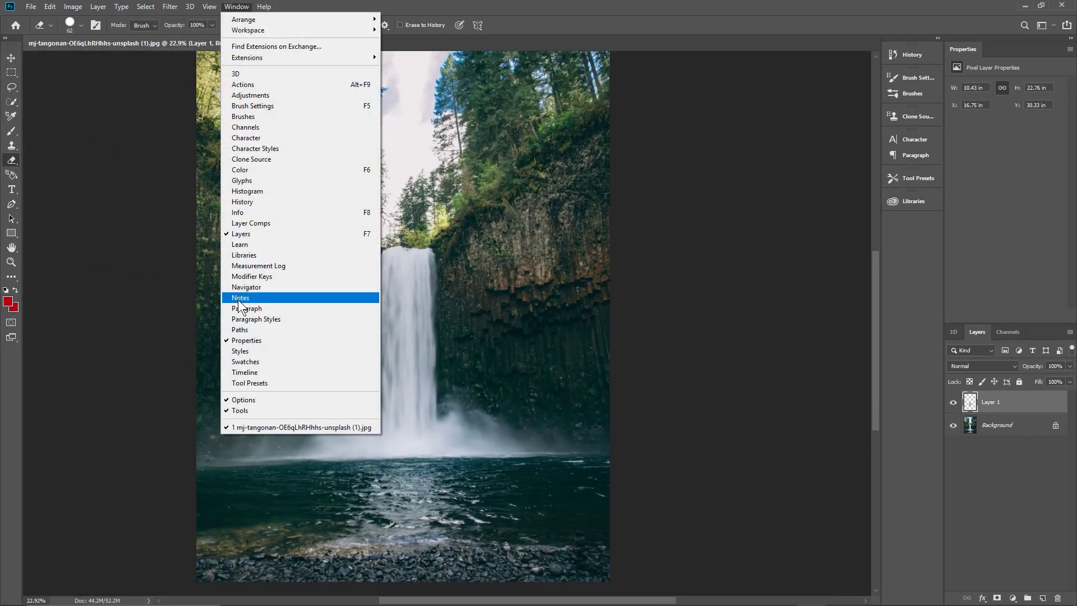
left_click(243, 373)
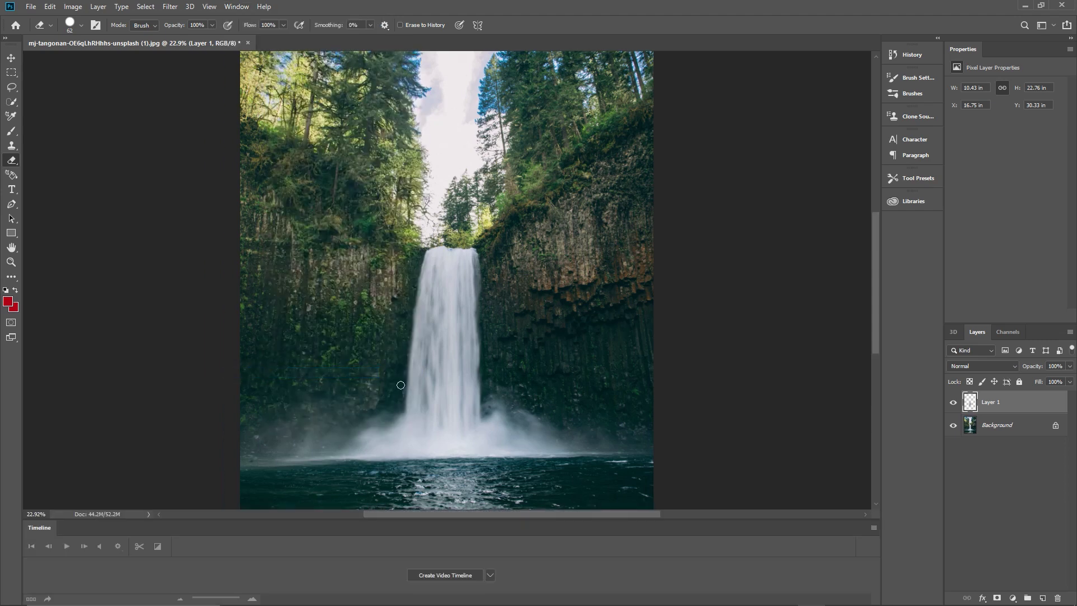
double_click(990, 403)
type("weater 01")
left_click(1028, 453)
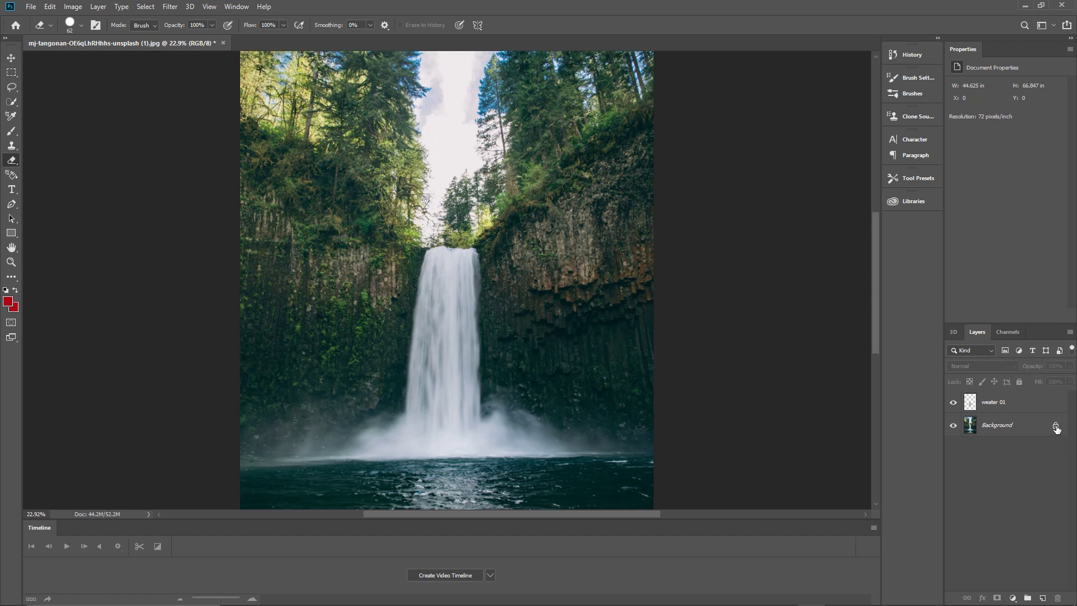
Unlock the Background layer and rename it 'bg'.
left_click(1056, 427)
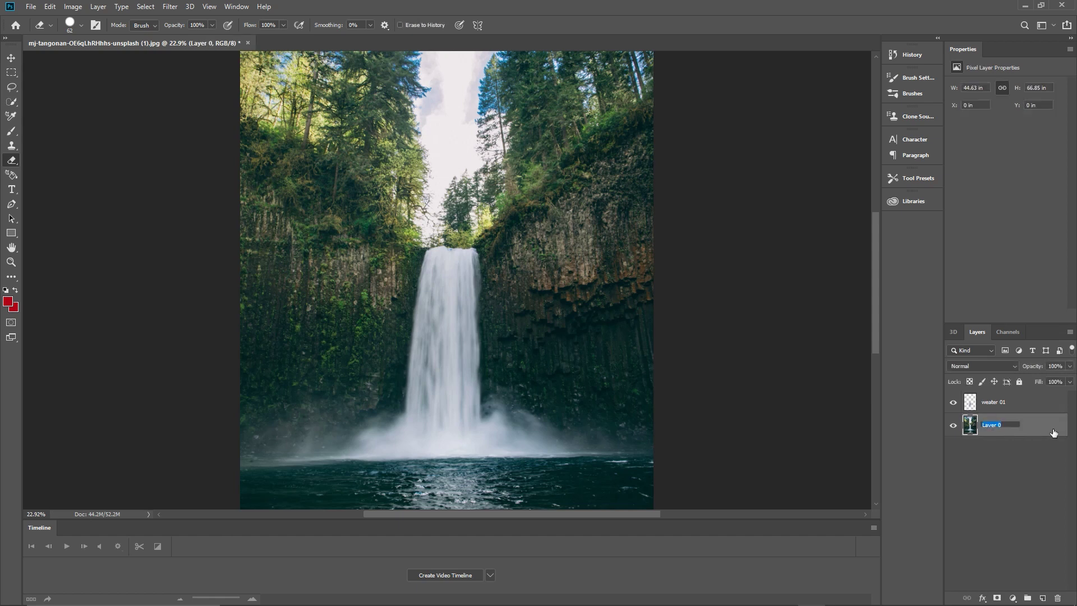
type("bg")
key("Return")
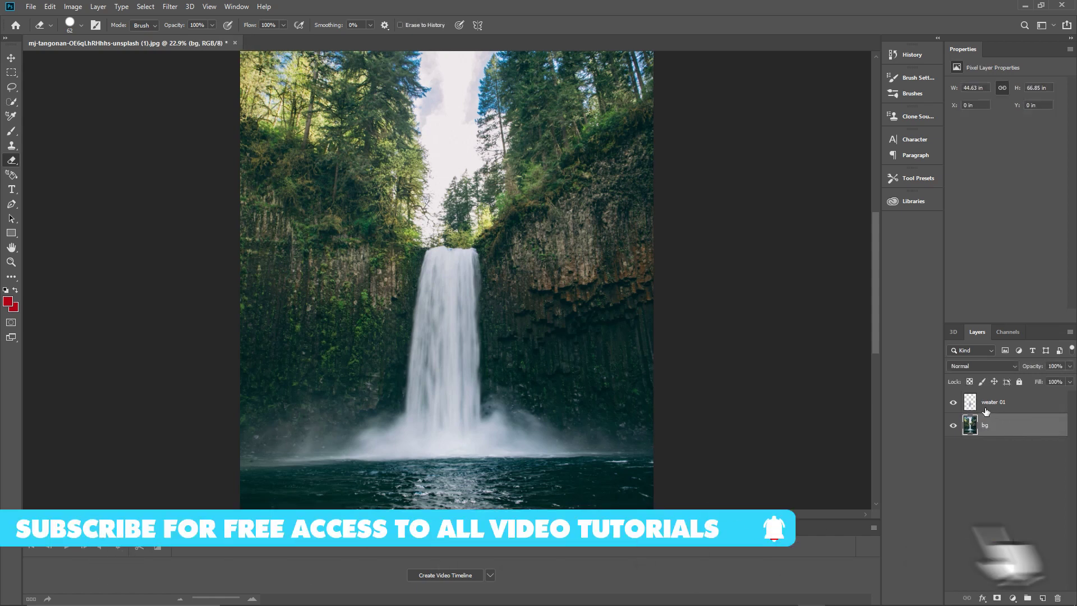
Convert weater 01 to a Smart Object and make the Timeline panel taller.
left_click(998, 403)
right_click(998, 403)
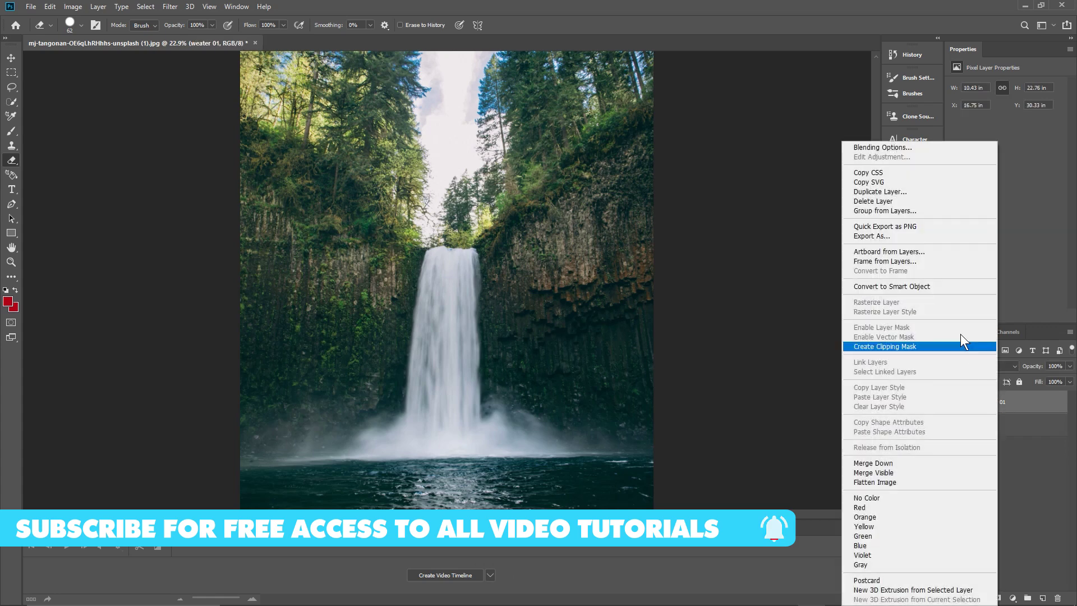
left_click(904, 286)
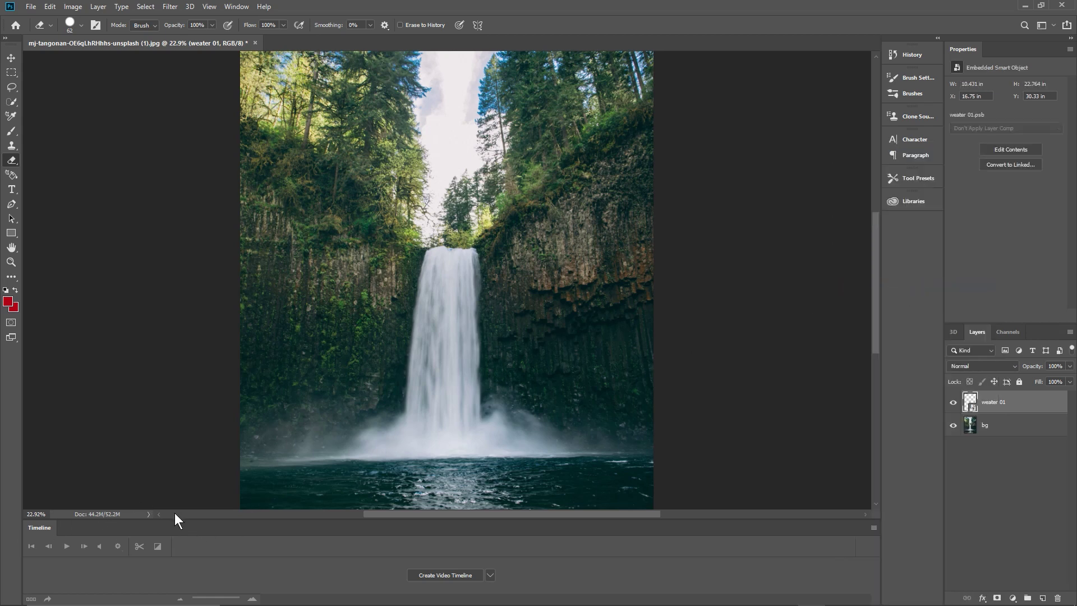
left_click_drag(183, 519, 175, 472)
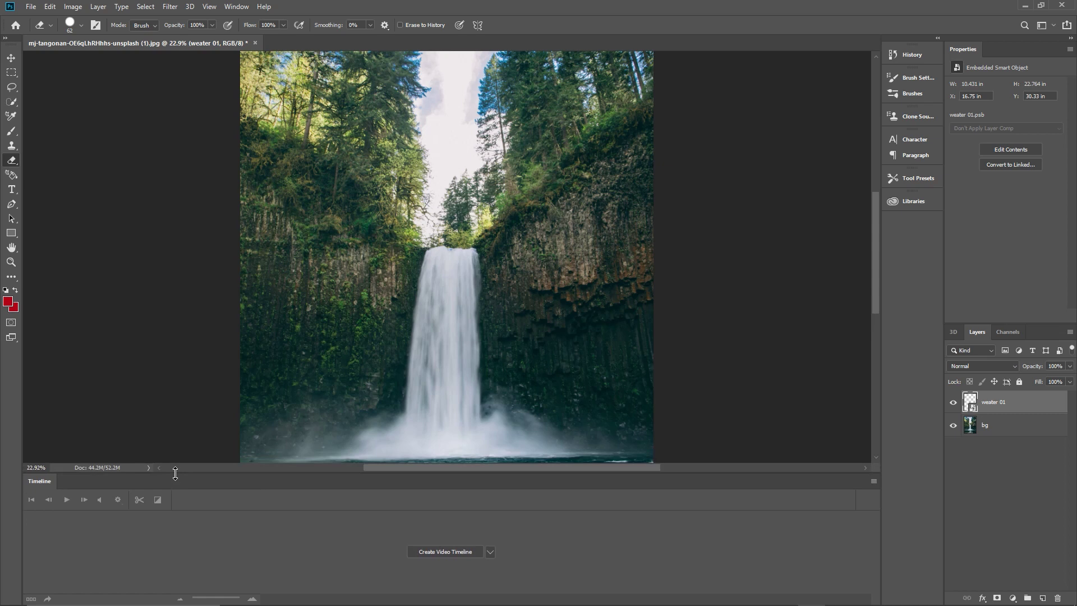
Create a video timeline and trim the weater 01 and bg clips to end at 01:00.
left_click(439, 551)
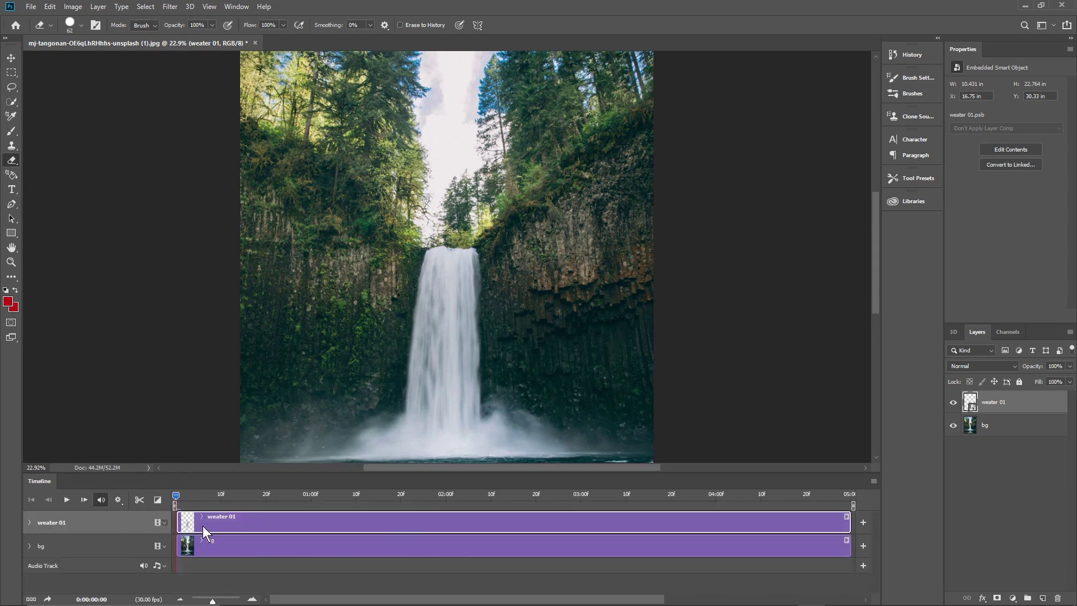
left_click_drag(848, 521, 308, 516)
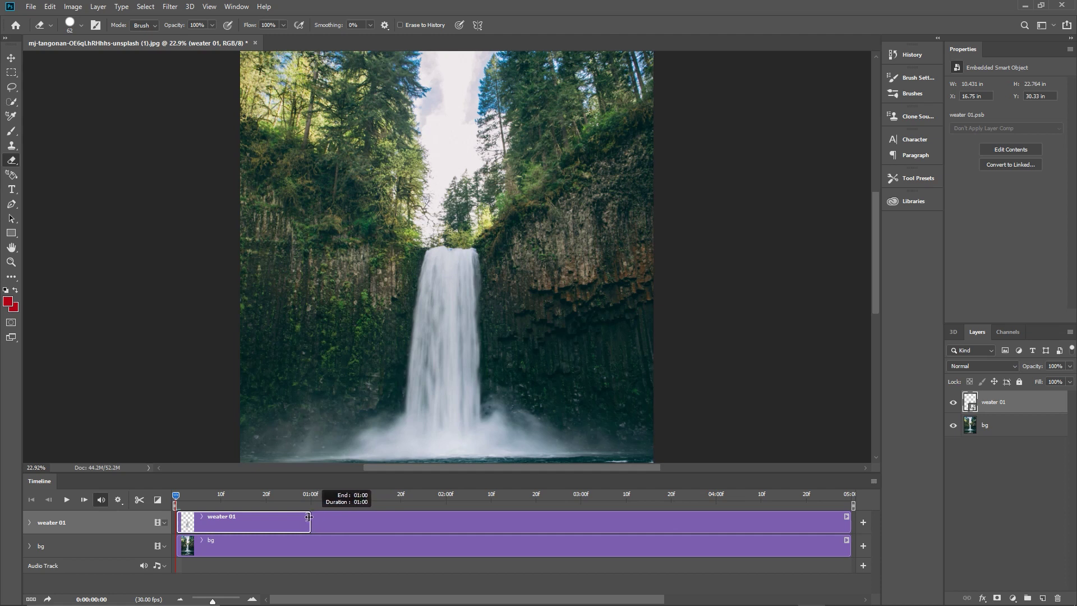
left_click_drag(308, 516, 309, 517)
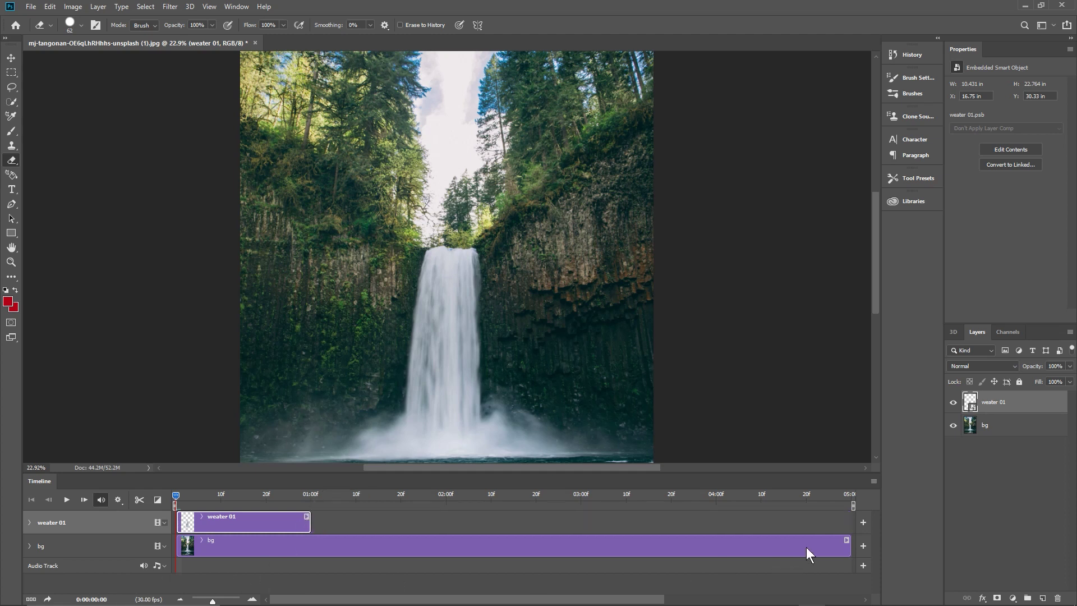
left_click_drag(848, 544, 310, 550)
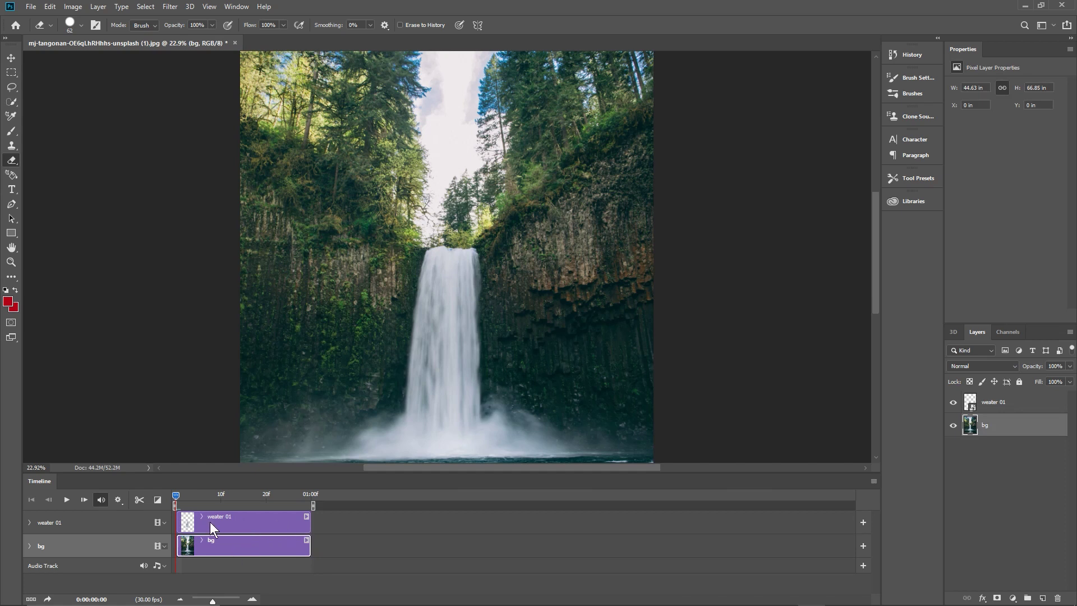
Set a Transform keyframe at weater 01's first frame and move the playhead to frame 25.
left_click(30, 522)
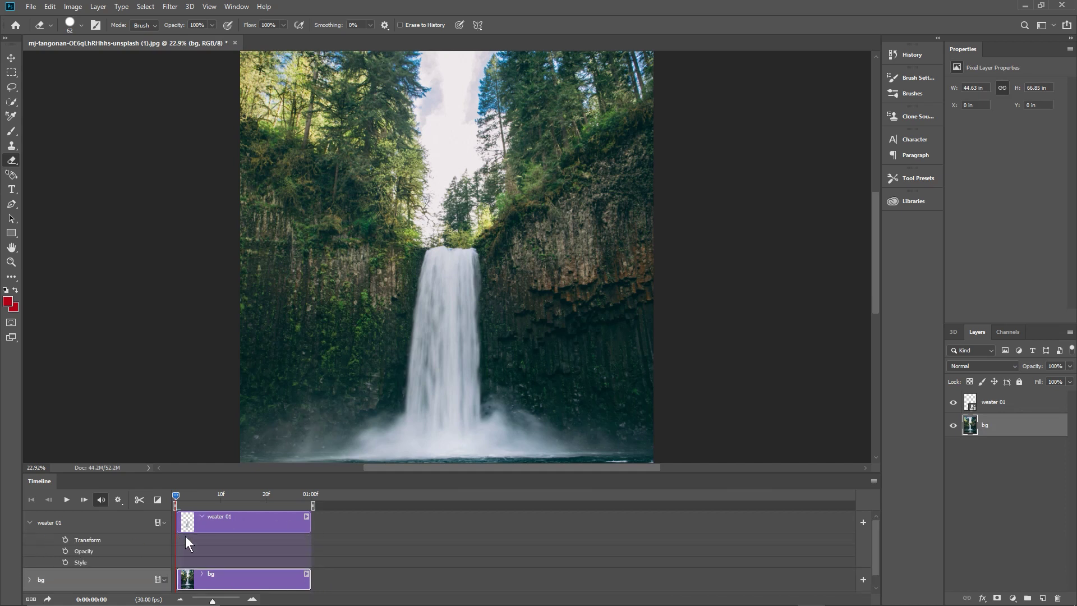
left_click(64, 539)
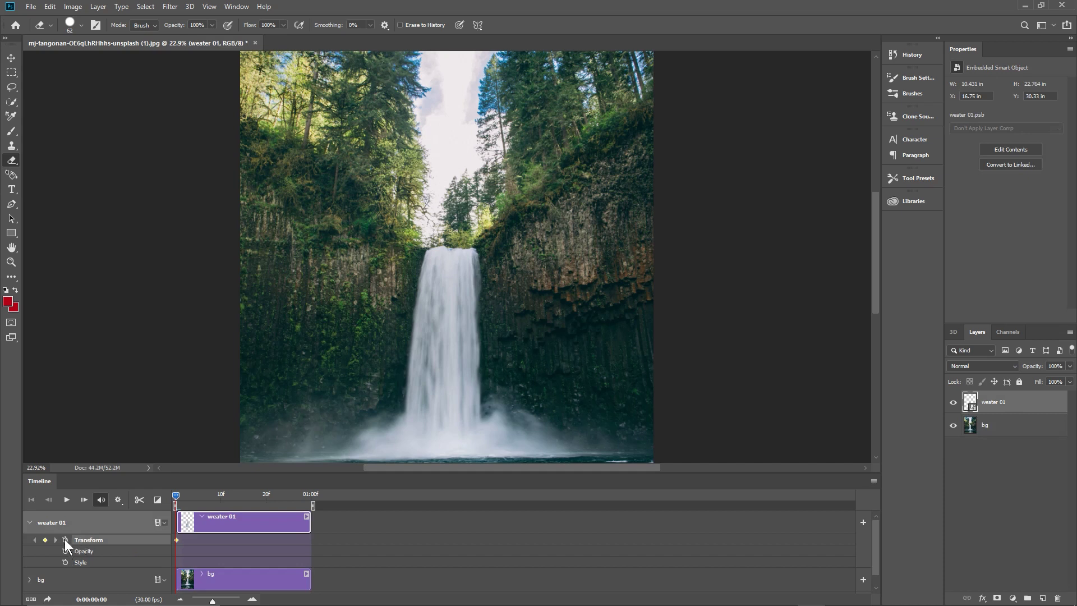
left_click_drag(176, 495, 290, 497)
left_click_drag(872, 268, 867, 319)
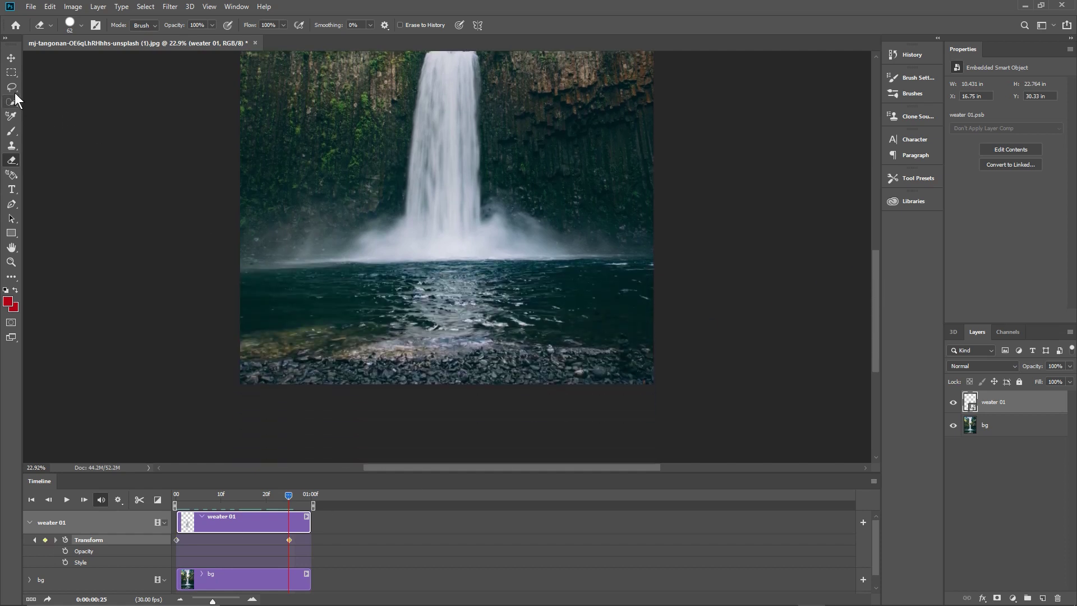
Free-transform weater 01 at frame 25, stretching it down to the rocks and slightly wider.
left_click(11, 58)
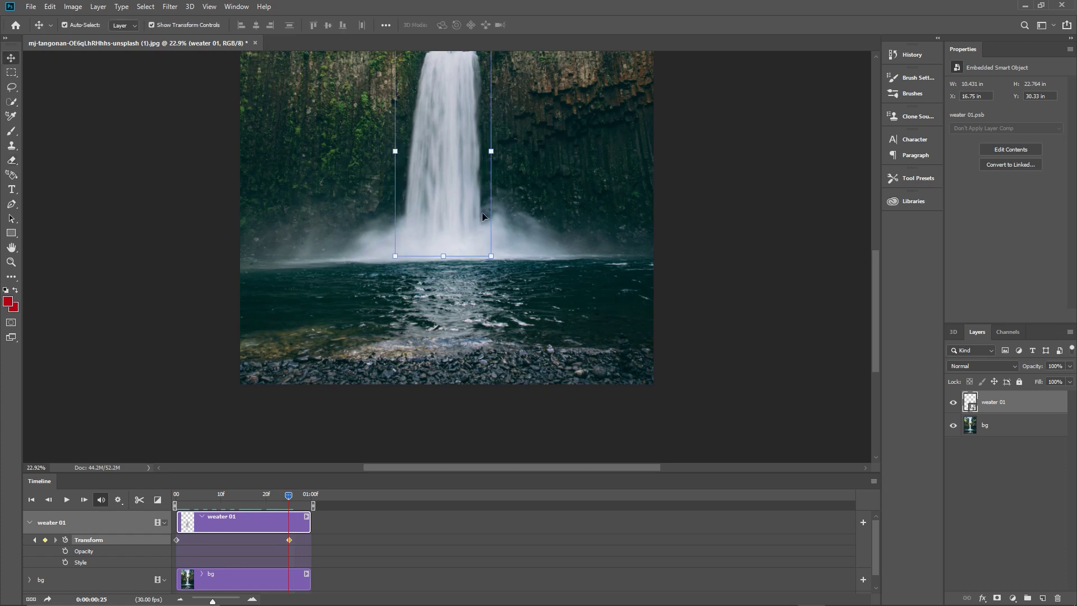
scroll(466, 139, "up", 2)
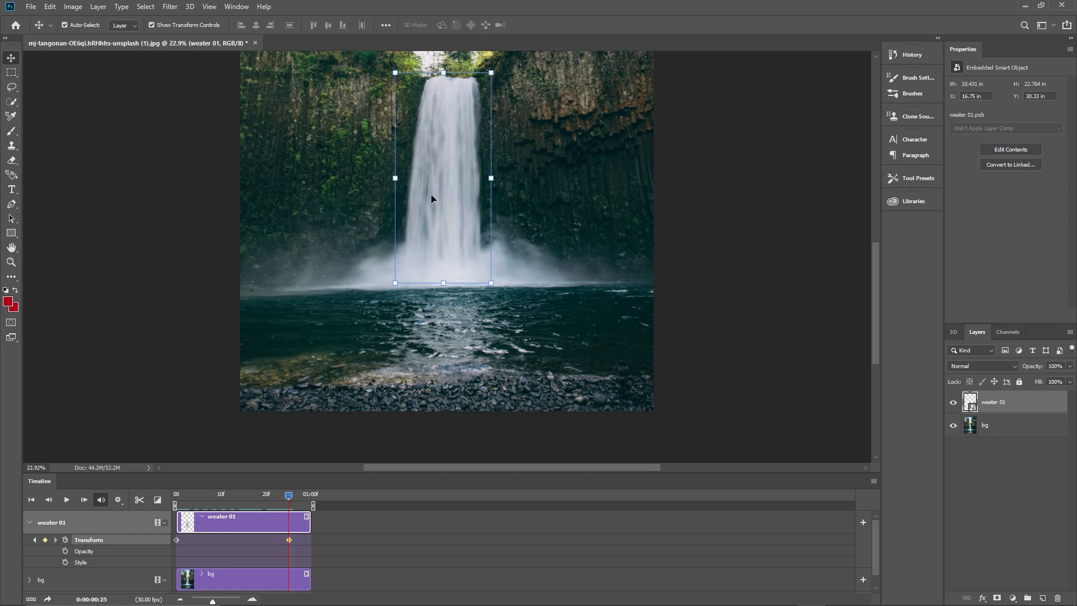
key("ctrl")
key("ctrl+t")
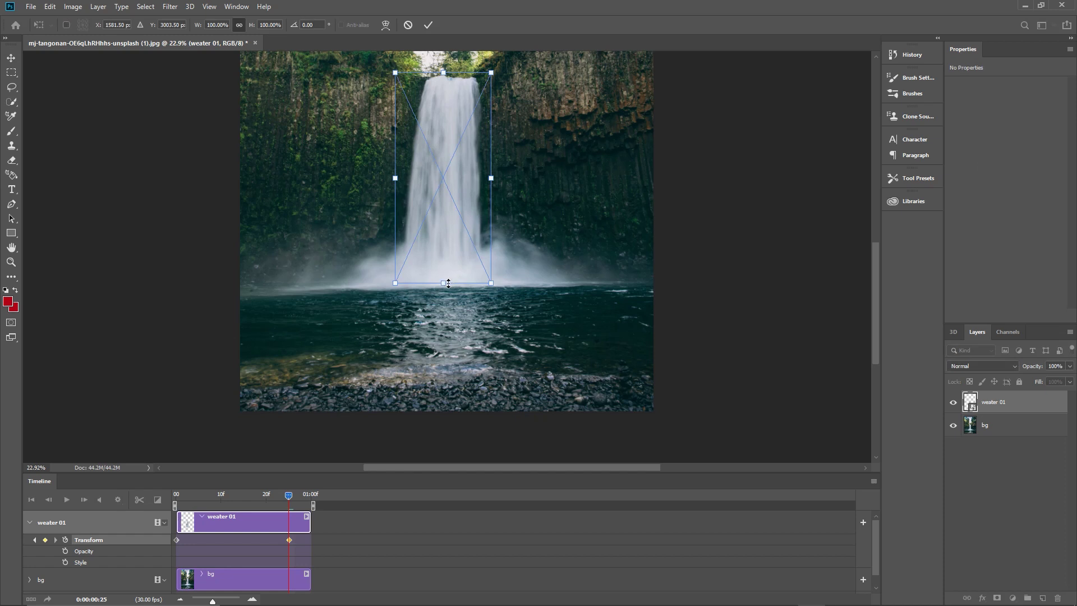
left_click_drag(443, 283, 453, 402)
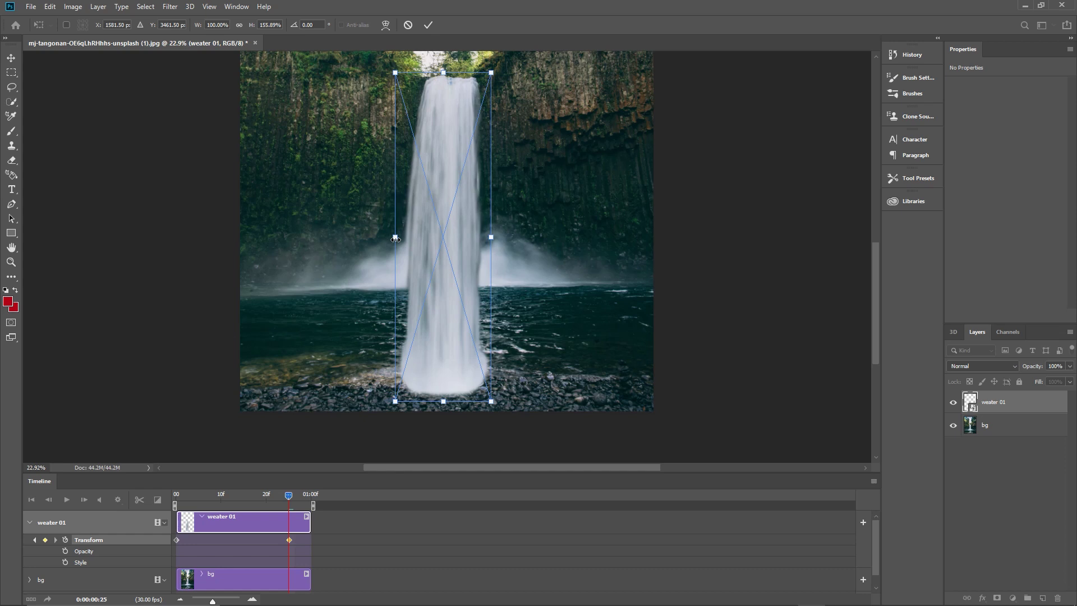
left_click_drag(395, 238, 393, 240)
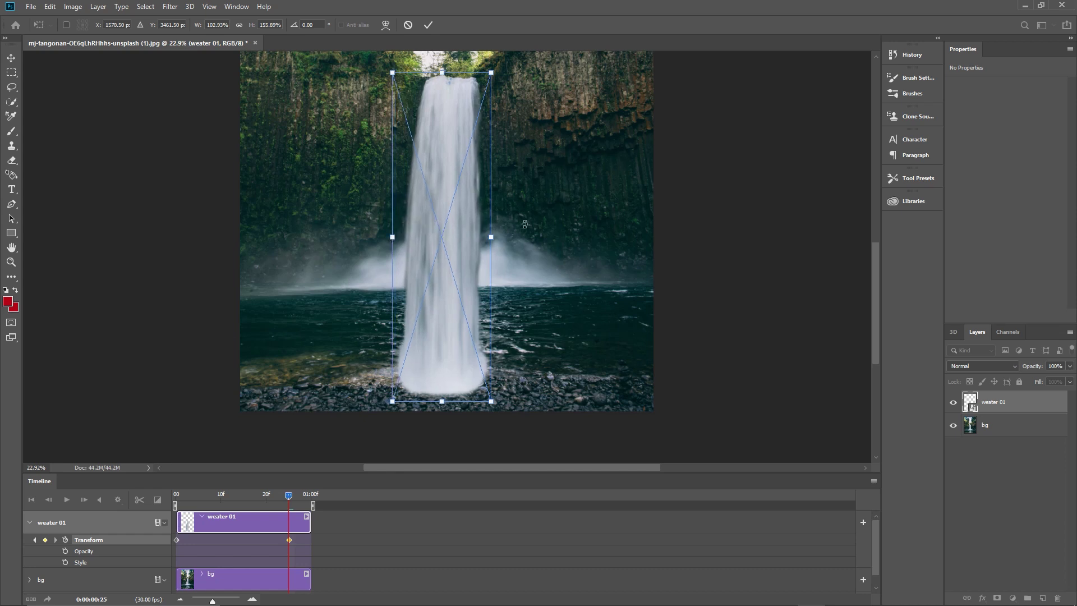
left_click(12, 58)
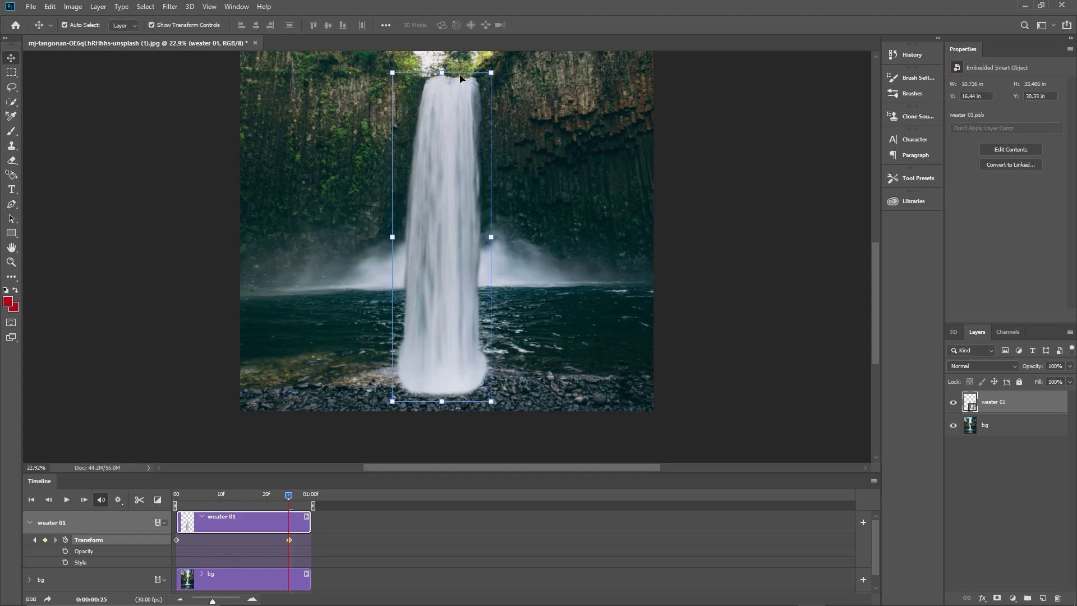
key("z")
left_click_drag(459, 76, 460, 76)
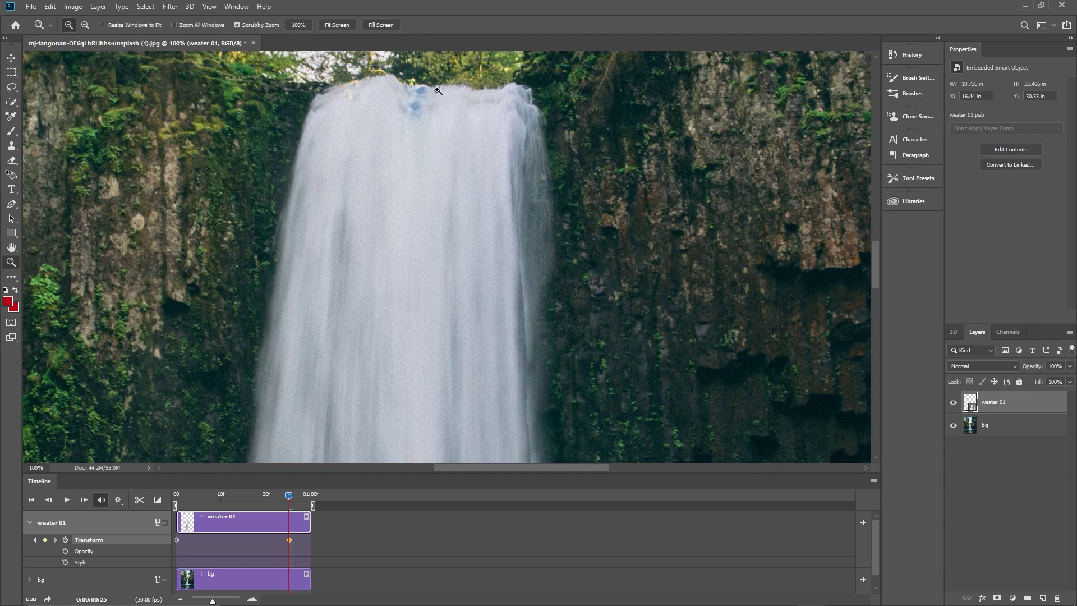
Drag weater 01 slightly up to X 16.54 in, Y 30.01 in, aligning its top with the cliff lip.
left_click_drag(438, 90, 438, 90)
key("v")
scroll(527, 173, "up", 2)
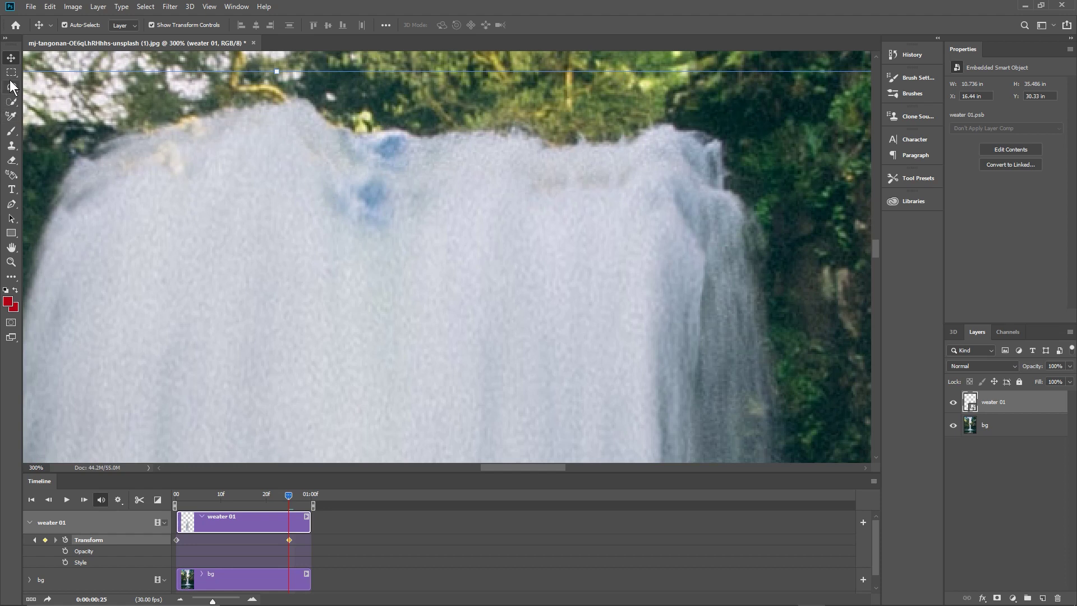
left_click_drag(382, 230, 392, 191)
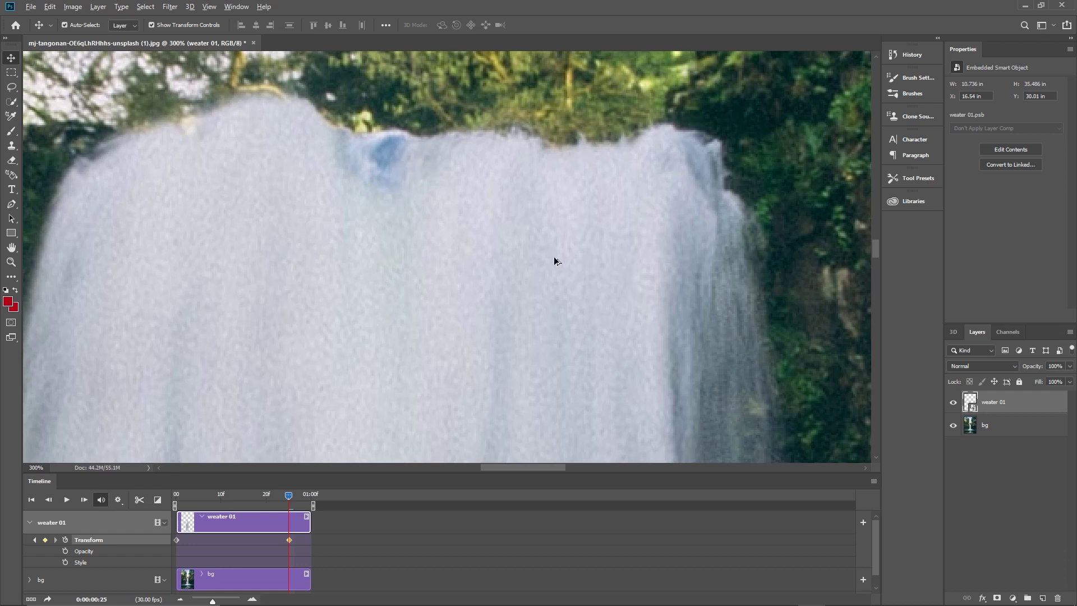
scroll(554, 257, "down", 10)
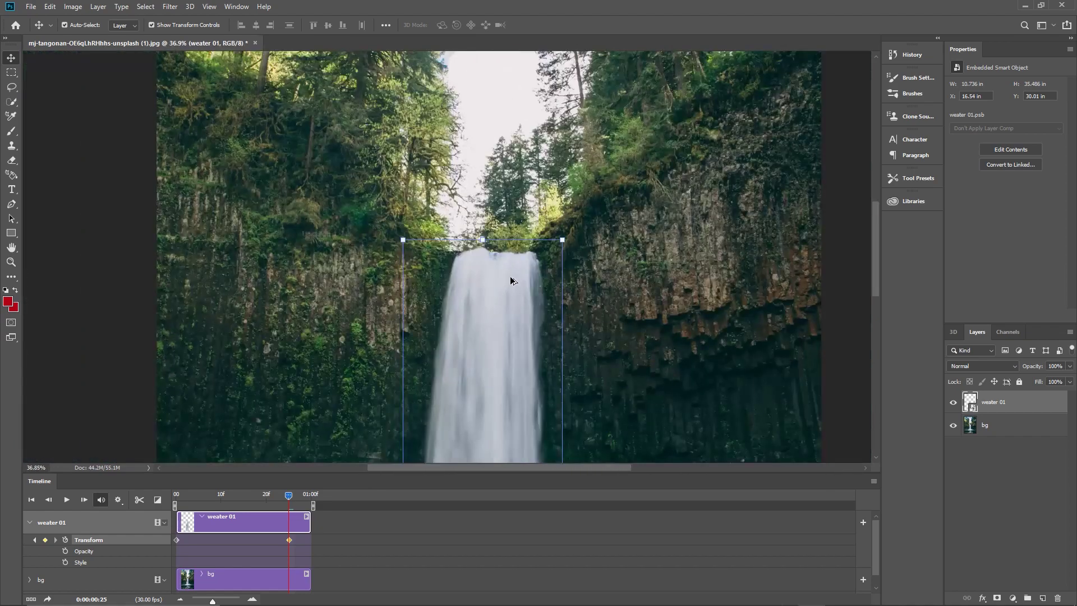
Move the second Transform keyframe to 01:00 and play back the waterfall animation to check it.
scroll(508, 314, "down", 5)
scroll(443, 403, "up", 2)
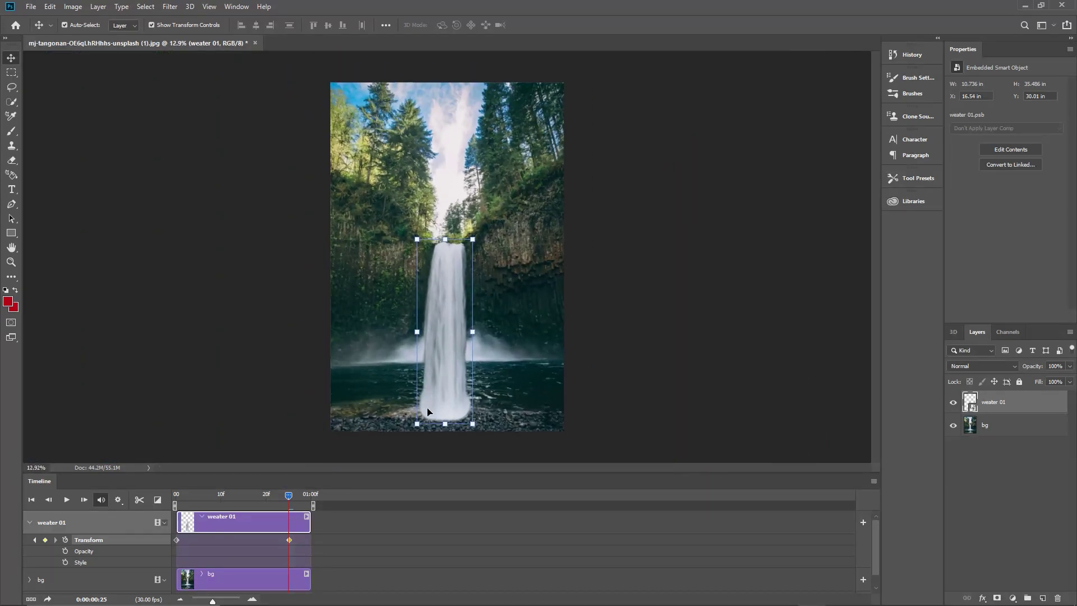
left_click_drag(288, 539, 306, 540)
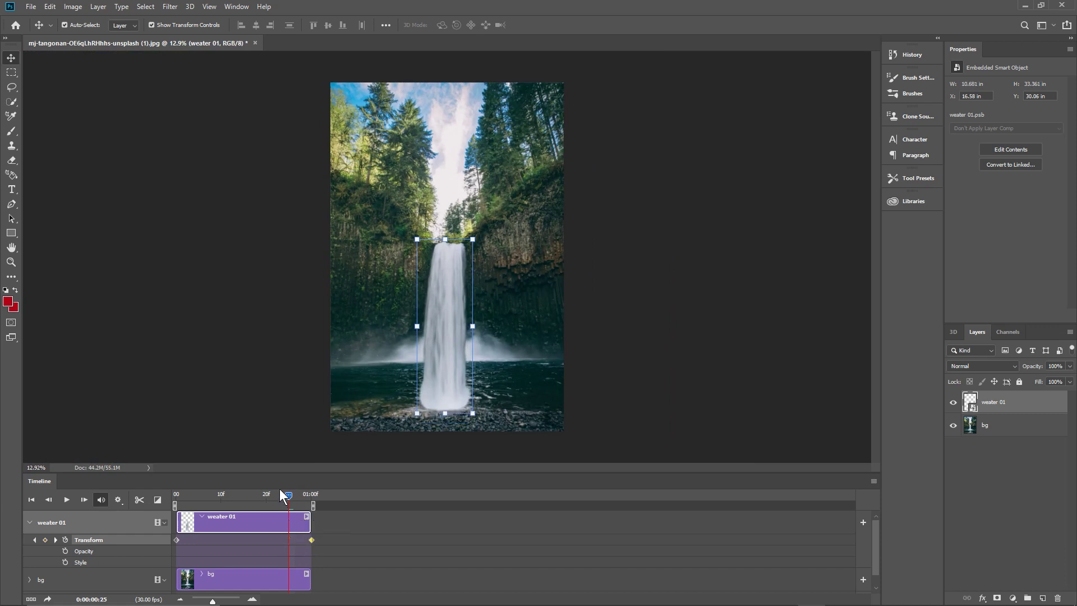
left_click(66, 499)
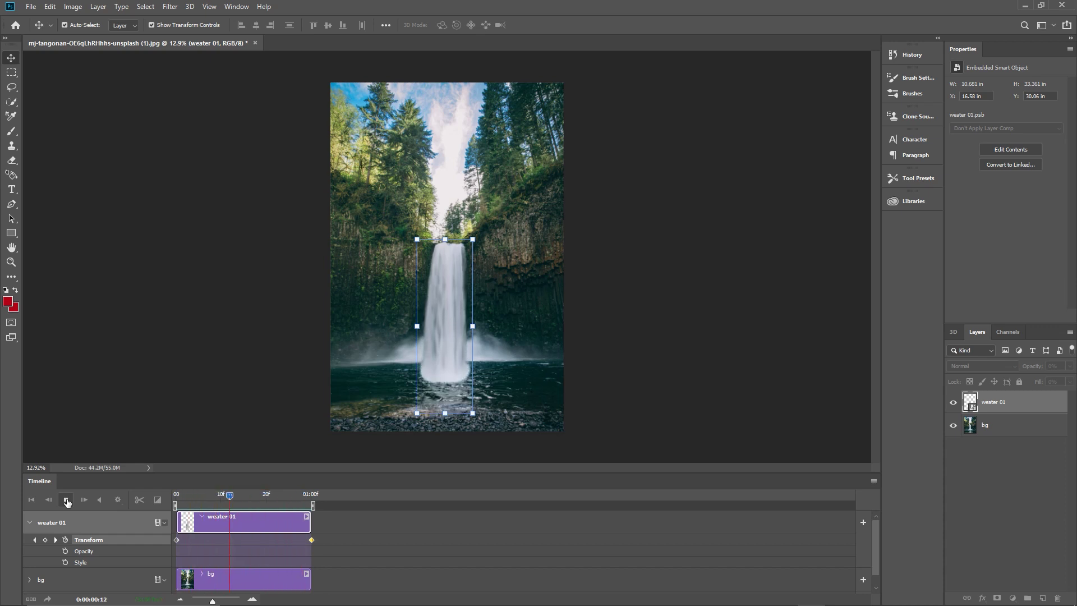
left_click(66, 499)
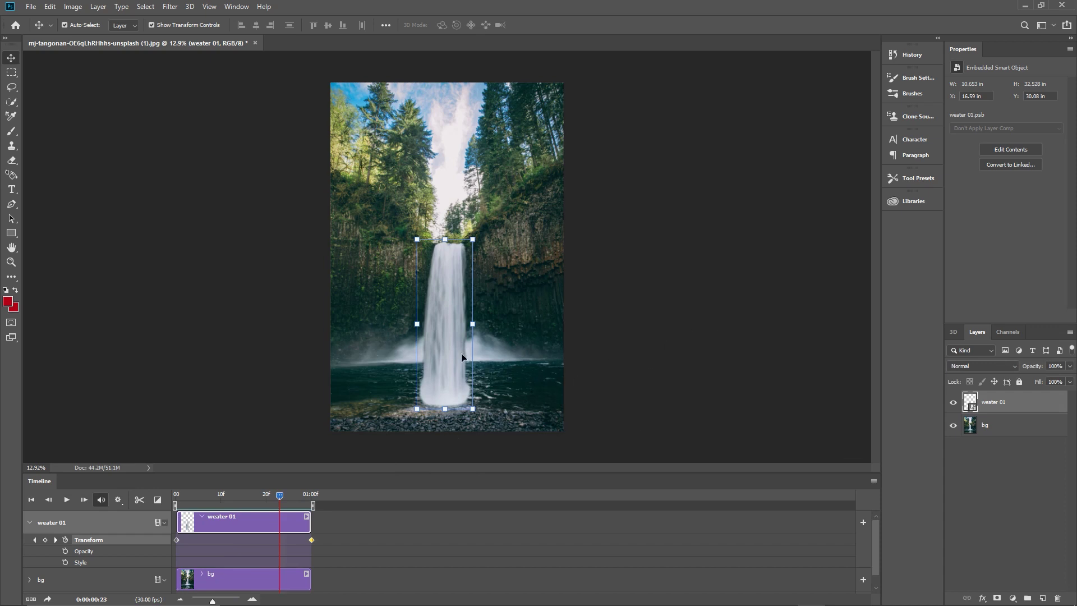
scroll(461, 357, "up", 4)
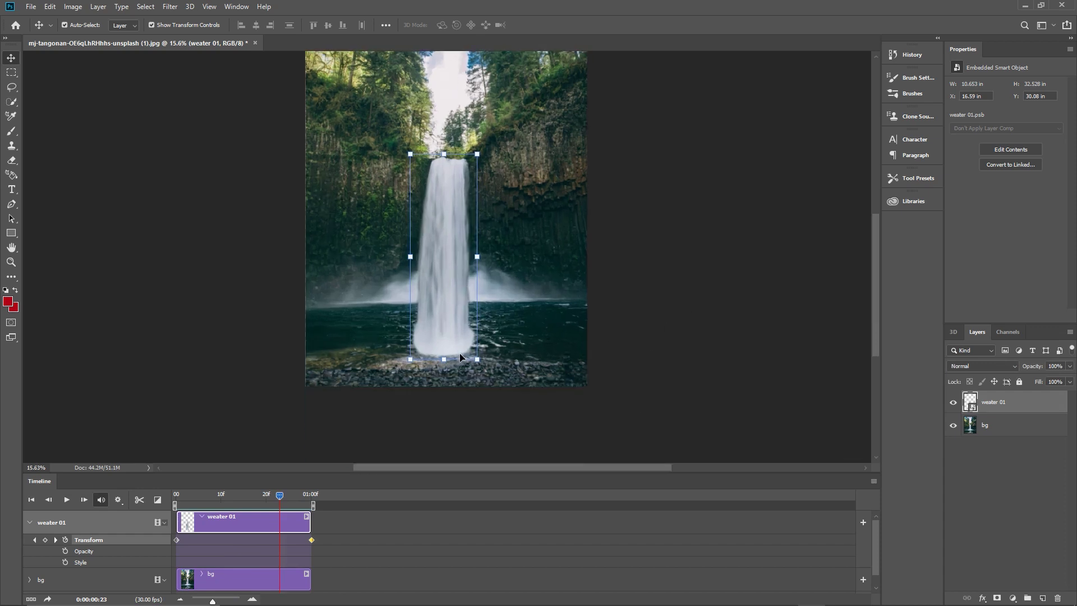
scroll(460, 357, "up", 3)
scroll(410, 349, "up", 2)
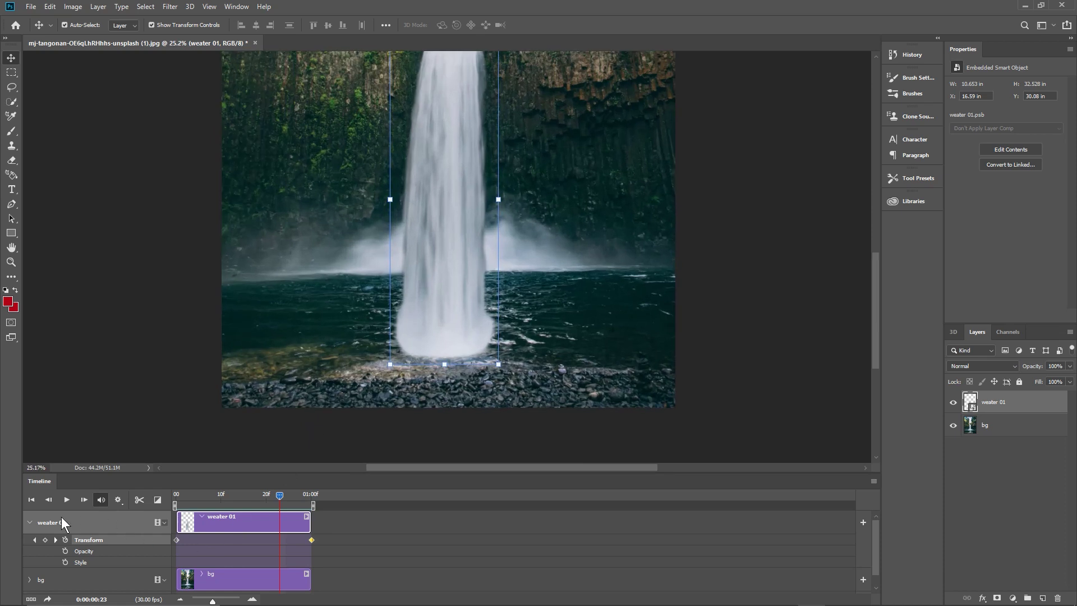
Duplicate bg, move the copy to the top of the stack, and rename it 'bg mask'.
left_click(29, 522)
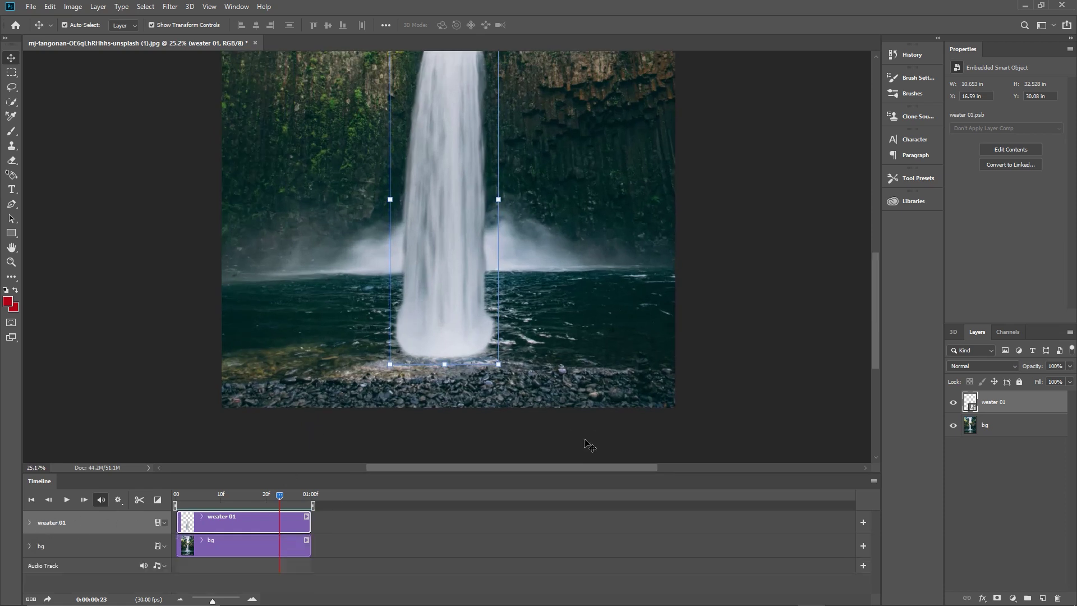
left_click(1004, 426)
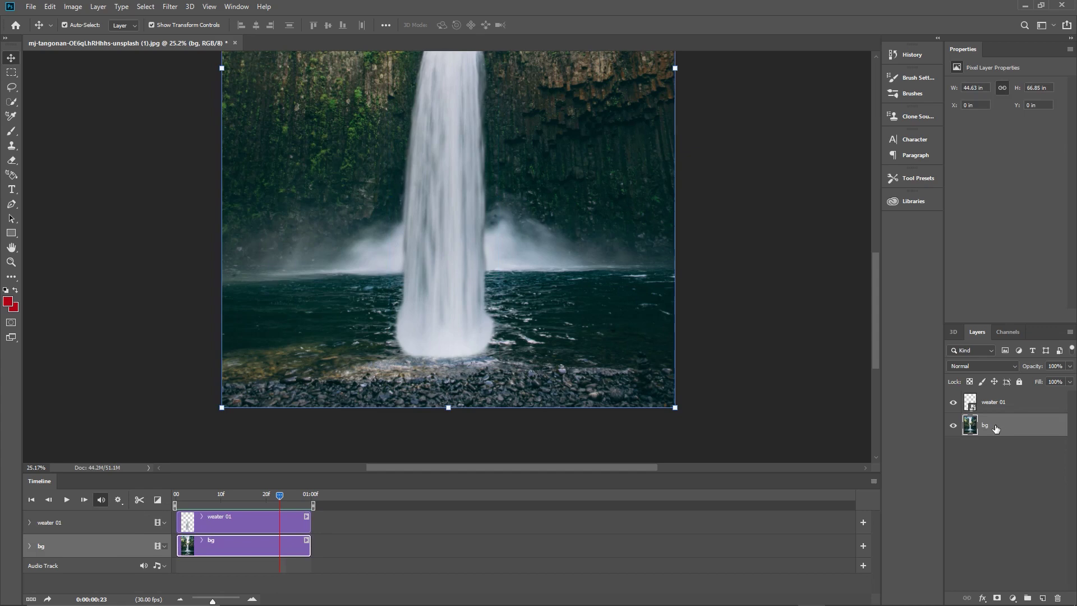
right_click(995, 427)
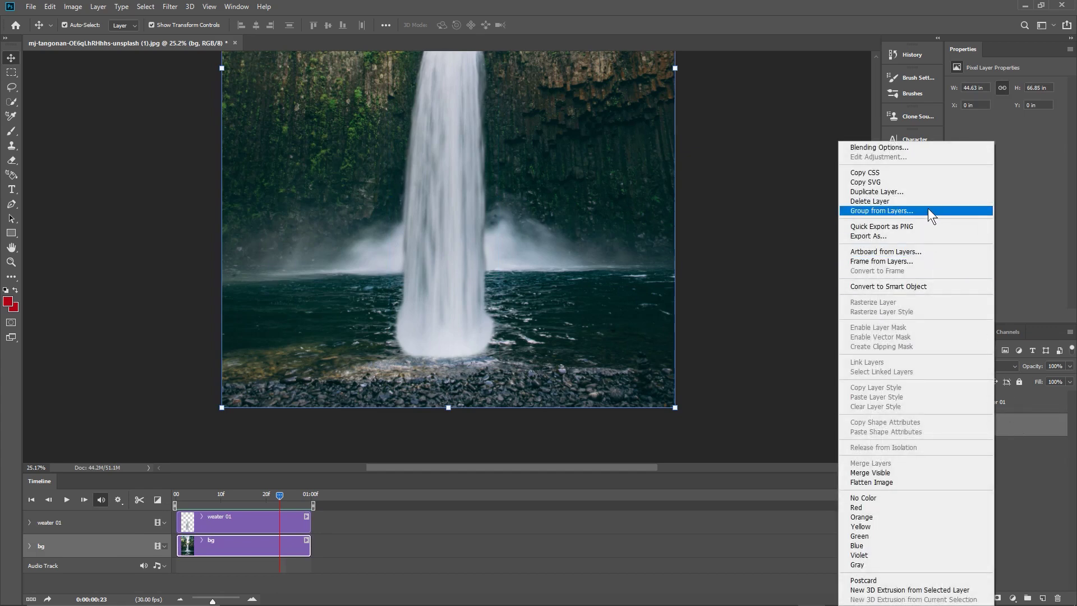
left_click(902, 191)
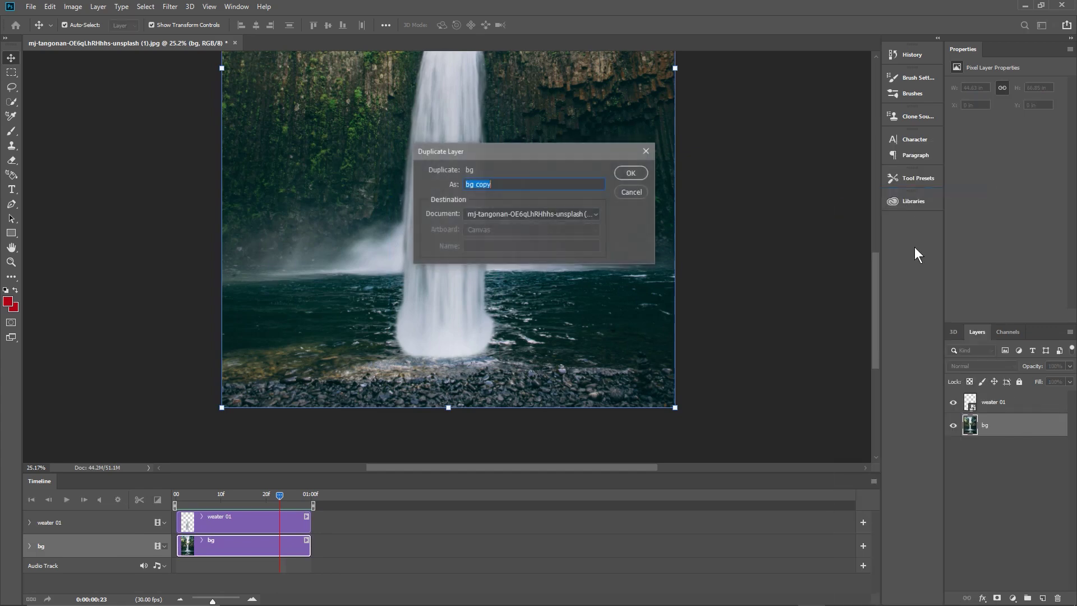
key("Return")
left_click_drag(998, 429, 997, 399)
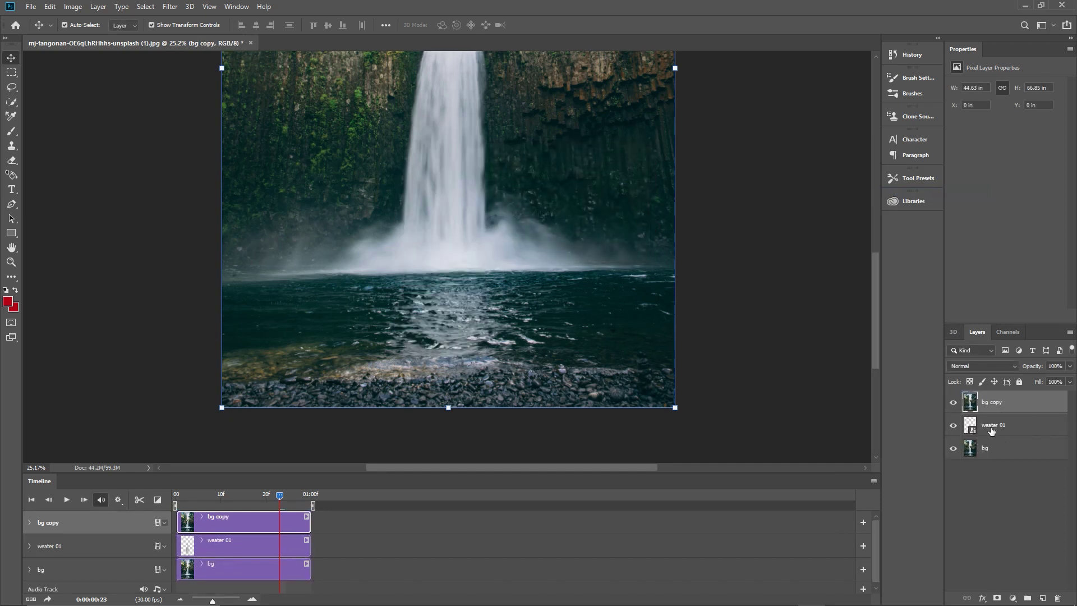
double_click(992, 402)
left_click_drag(991, 402, 1048, 406)
type("mask")
key("Return")
Add a Reveal All layer mask to bg mask, target the mask, and make black the foreground colour.
left_click(98, 6)
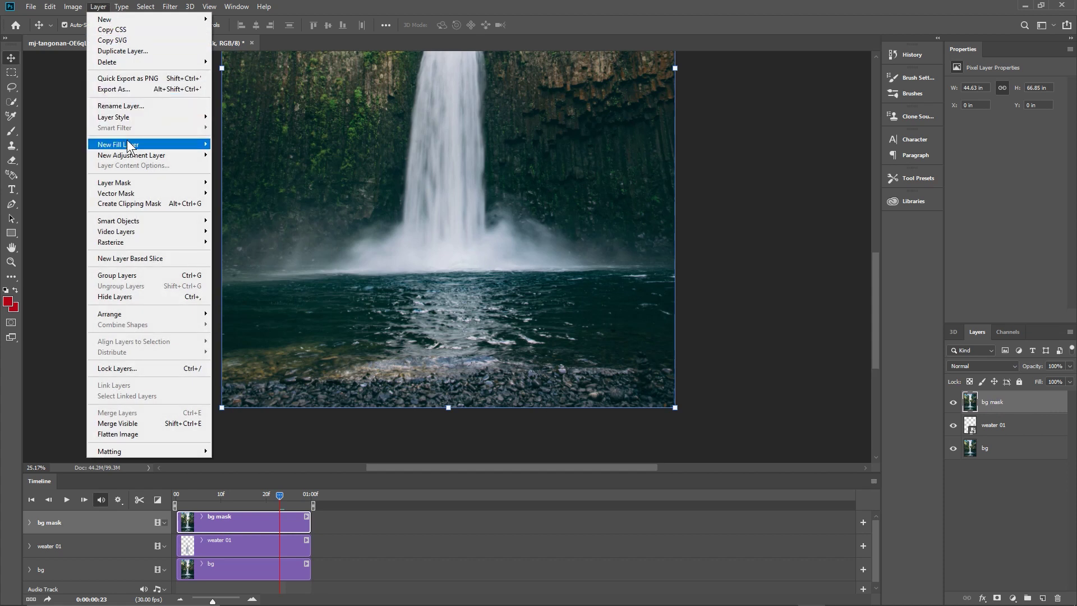
mouse_move(133, 146)
mouse_move(141, 184)
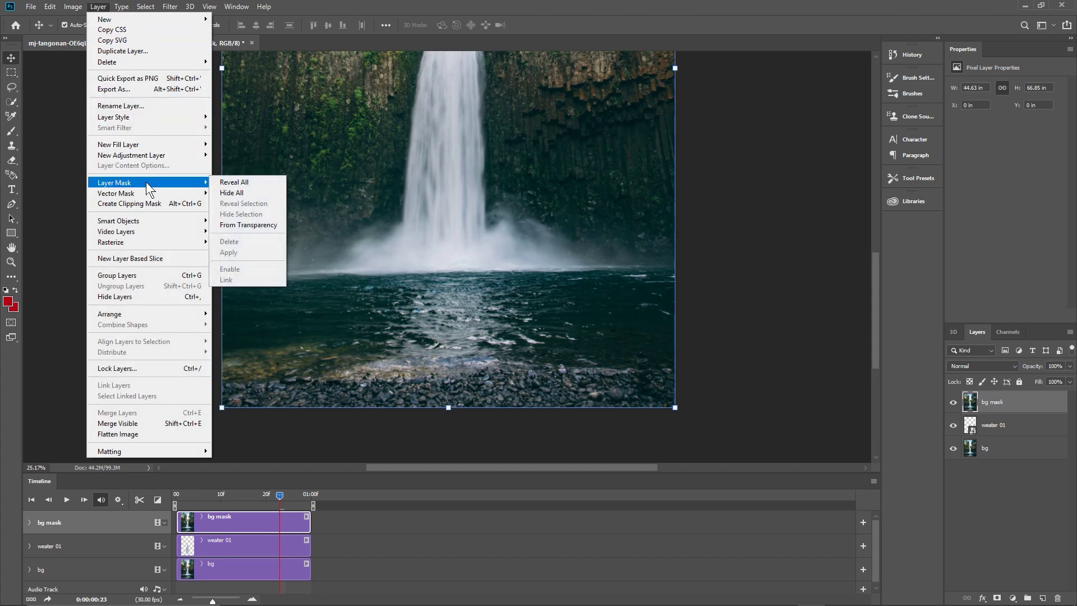
left_click(245, 181)
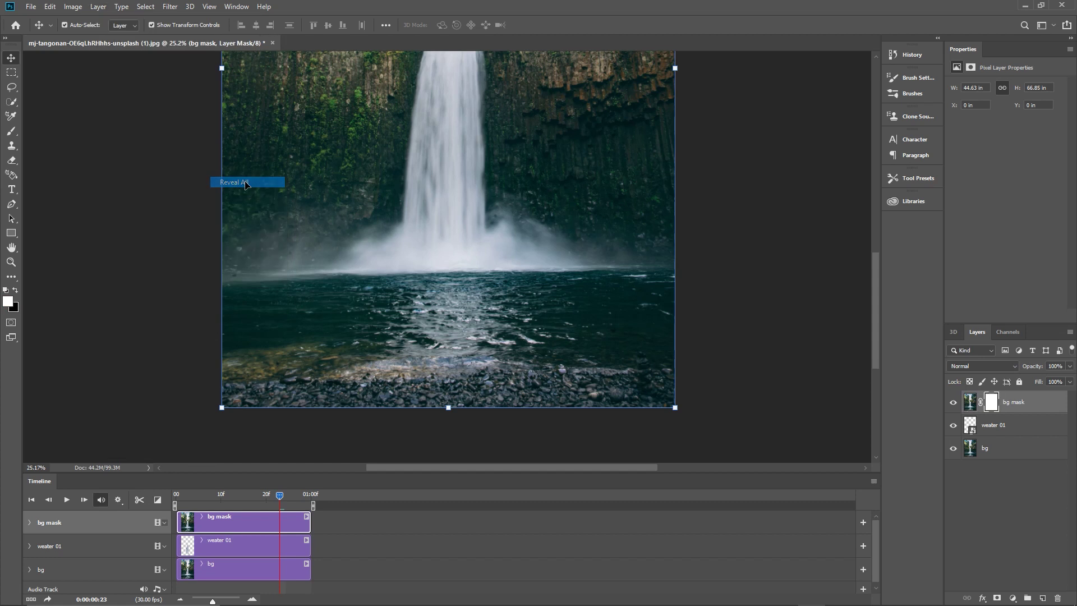
left_click(993, 403)
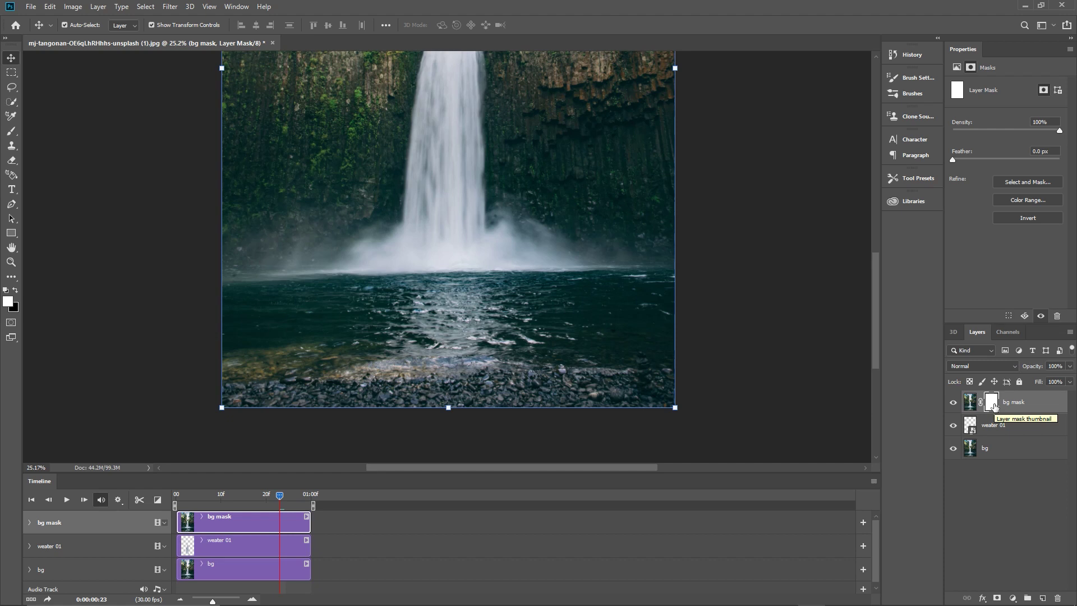
left_click(16, 291)
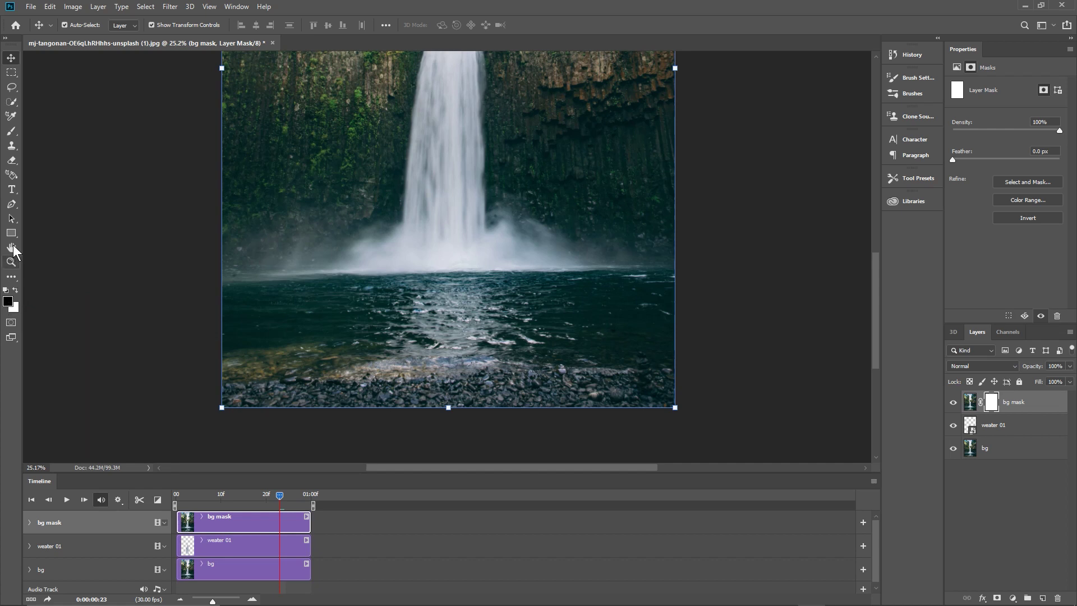
Fill the bg mask layer's mask with solid black using the Paint Bucket tool.
left_click(11, 276)
right_click(12, 280)
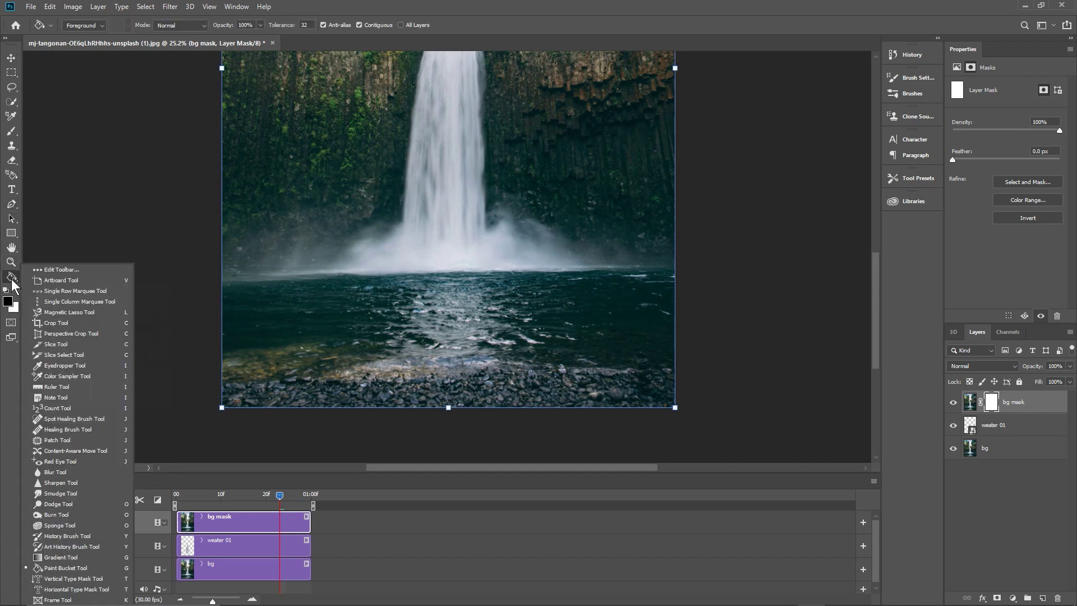
left_click(78, 568)
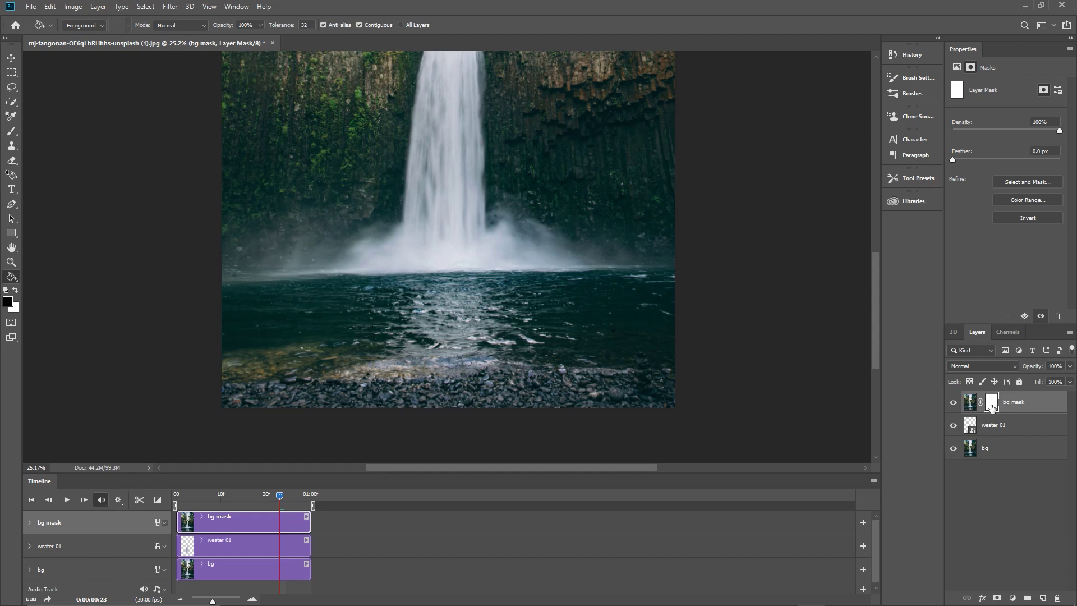
left_click(421, 186)
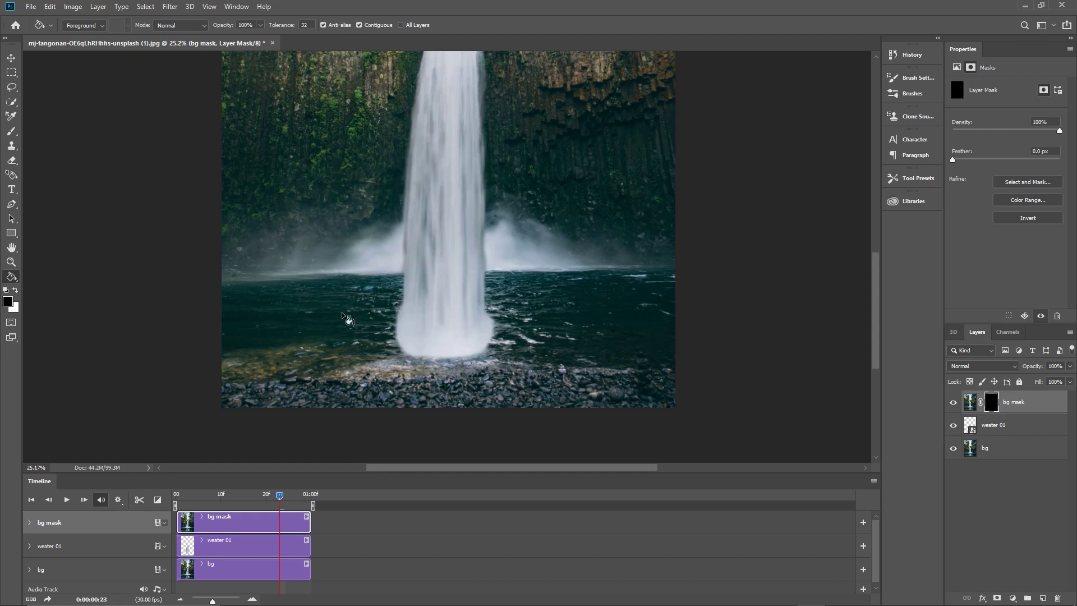
left_click(8, 132)
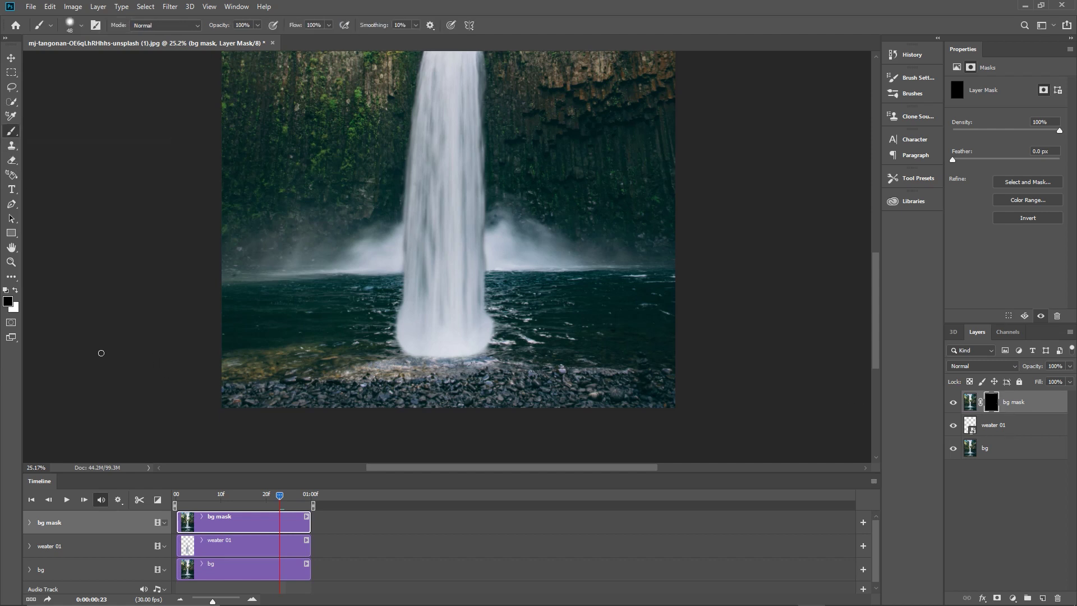
Paint white on the mask with a soft round brush at 9% hardness over the pool and waterfall base.
left_click(16, 290)
left_click(81, 26)
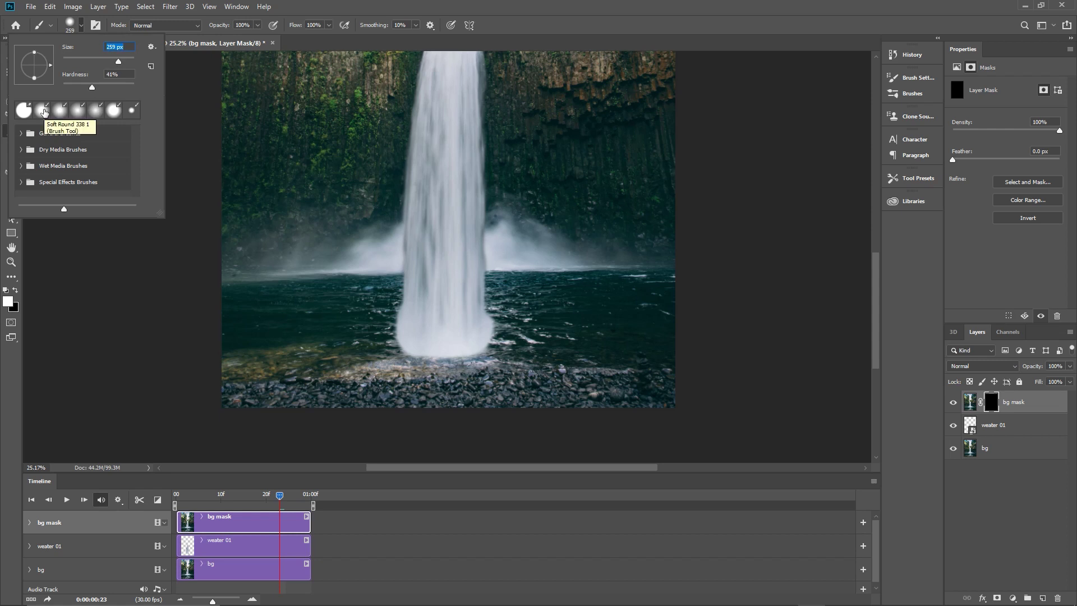
left_click(77, 110)
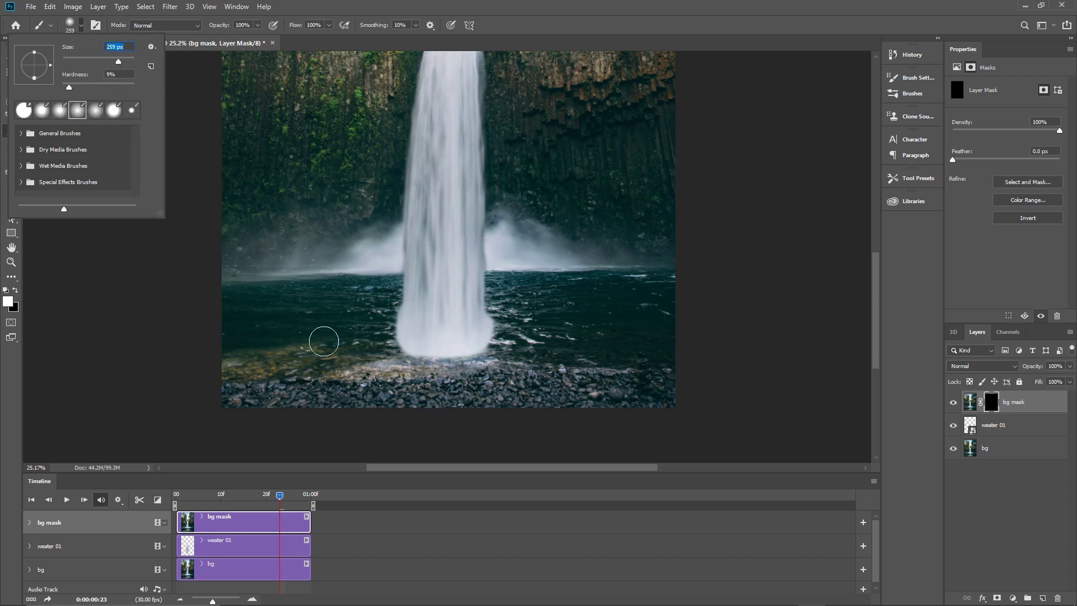
left_click(380, 351)
mouse_move(504, 351)
left_mouse_down()
mouse_move(370, 331)
mouse_move(519, 321)
mouse_move(392, 302)
mouse_move(499, 281)
mouse_move(429, 286)
mouse_move(391, 260)
mouse_move(397, 281)
mouse_move(443, 300)
mouse_move(497, 264)
mouse_move(482, 275)
mouse_move(499, 251)
mouse_move(476, 274)
mouse_move(502, 236)
mouse_move(483, 267)
mouse_move(401, 271)
mouse_move(488, 259)
mouse_move(500, 298)
mouse_move(403, 265)
mouse_move(500, 287)
left_mouse_up()
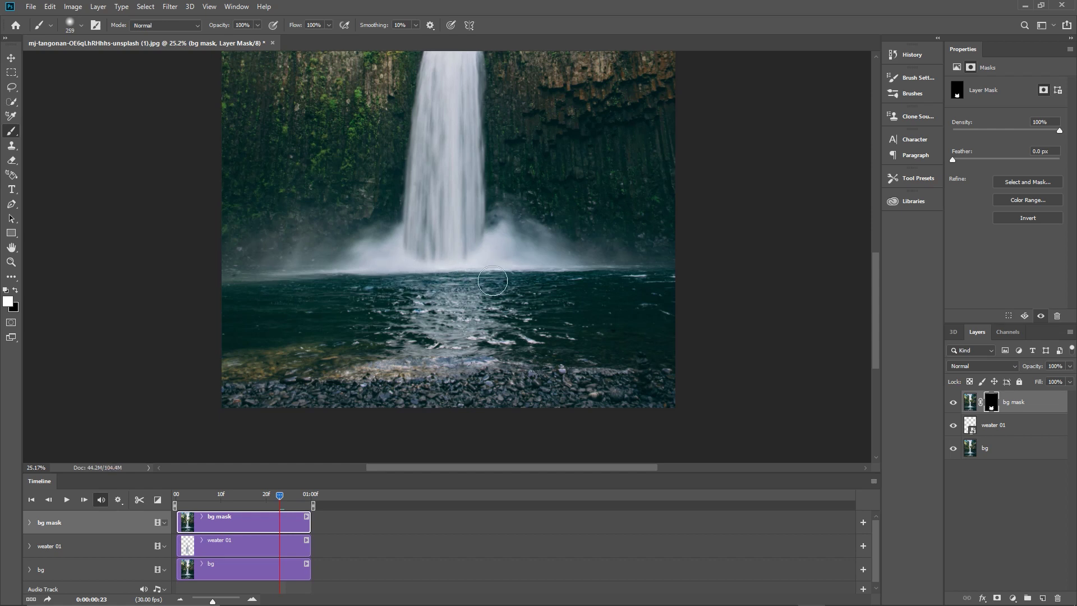
Play the timeline to preview the masked waterfall animation.
left_click(66, 499)
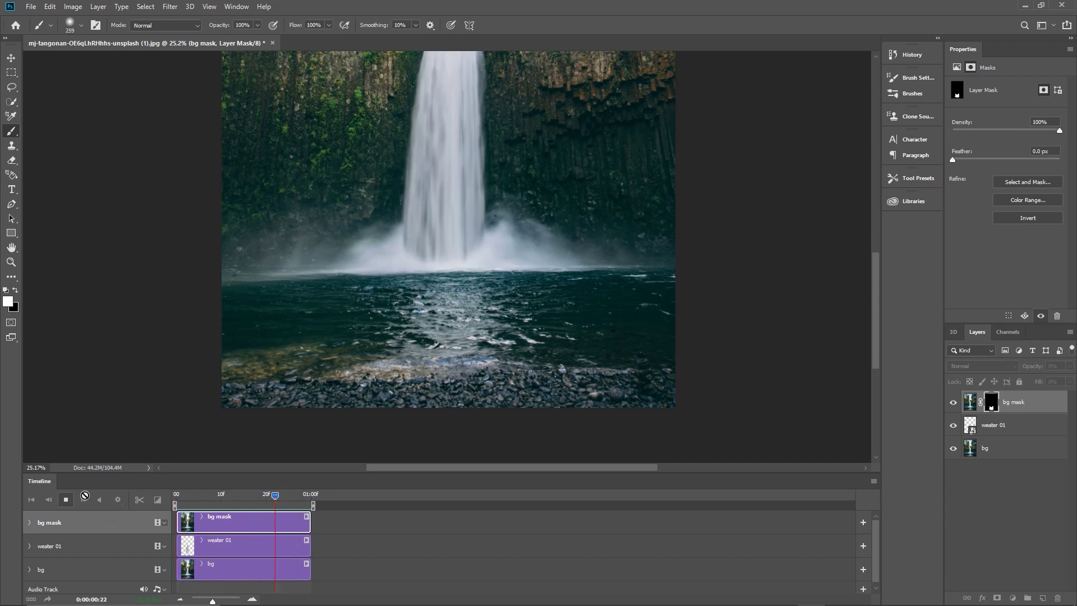
left_click(66, 500)
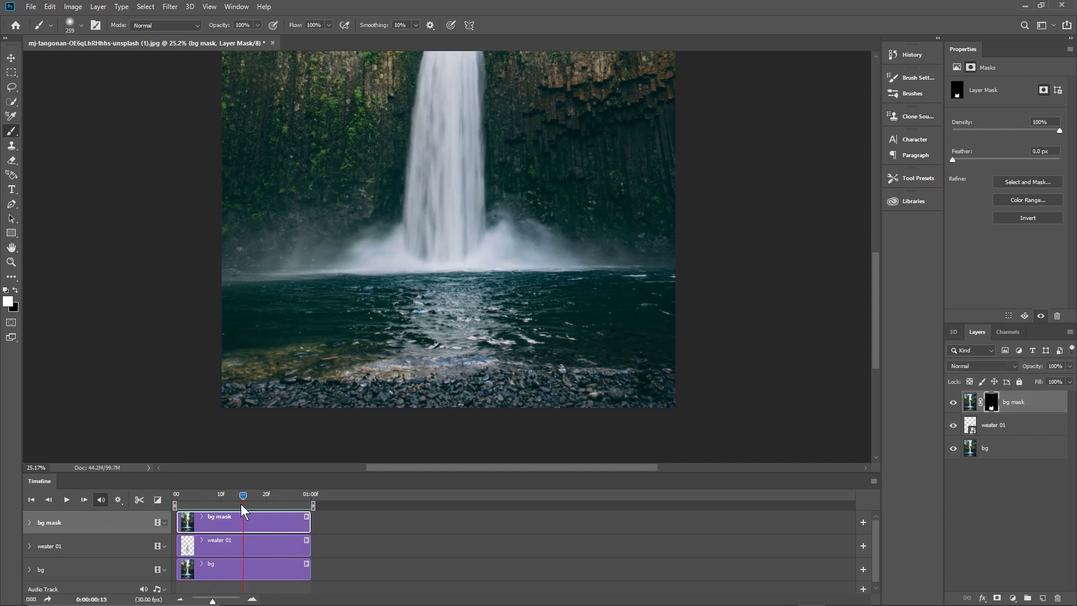
left_click_drag(244, 496, 308, 507)
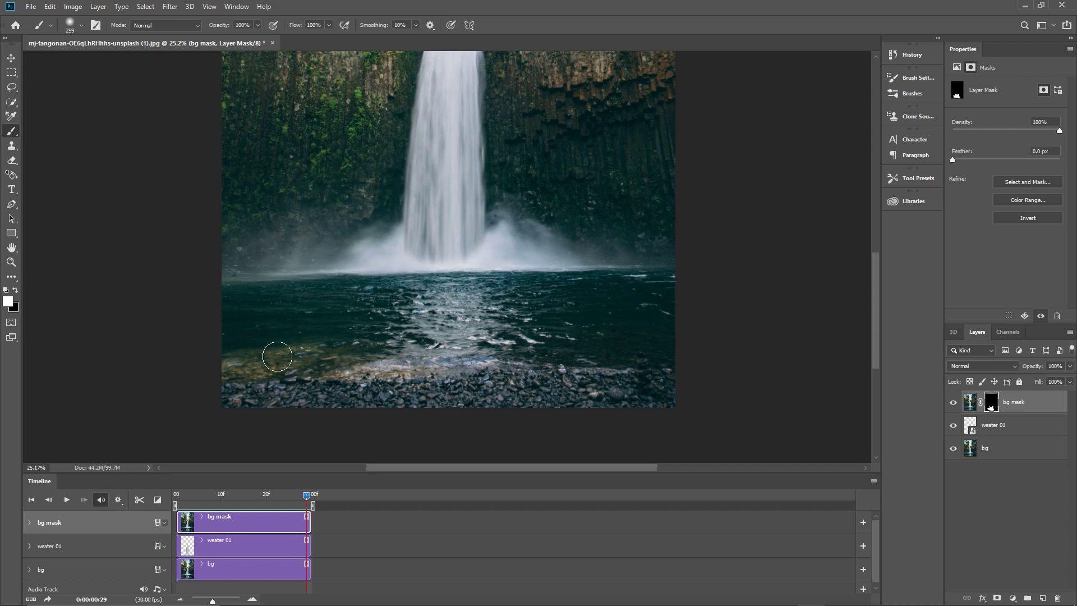
left_click(67, 499)
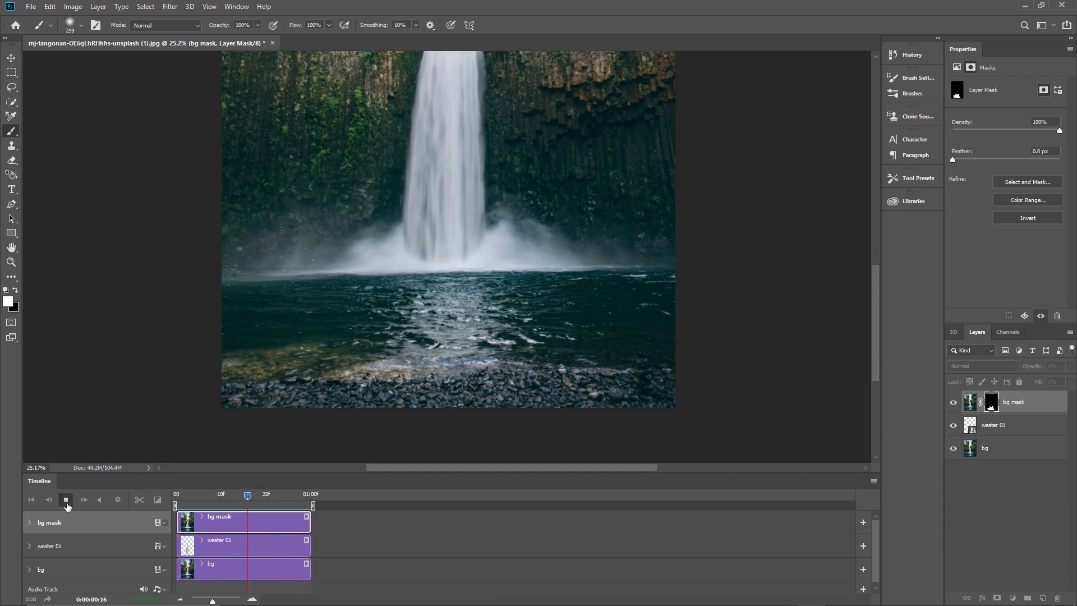
Play the timeline animation to check the result, then stop it.
scroll(470, 270, "down", 3)
scroll(469, 270, "down", 1)
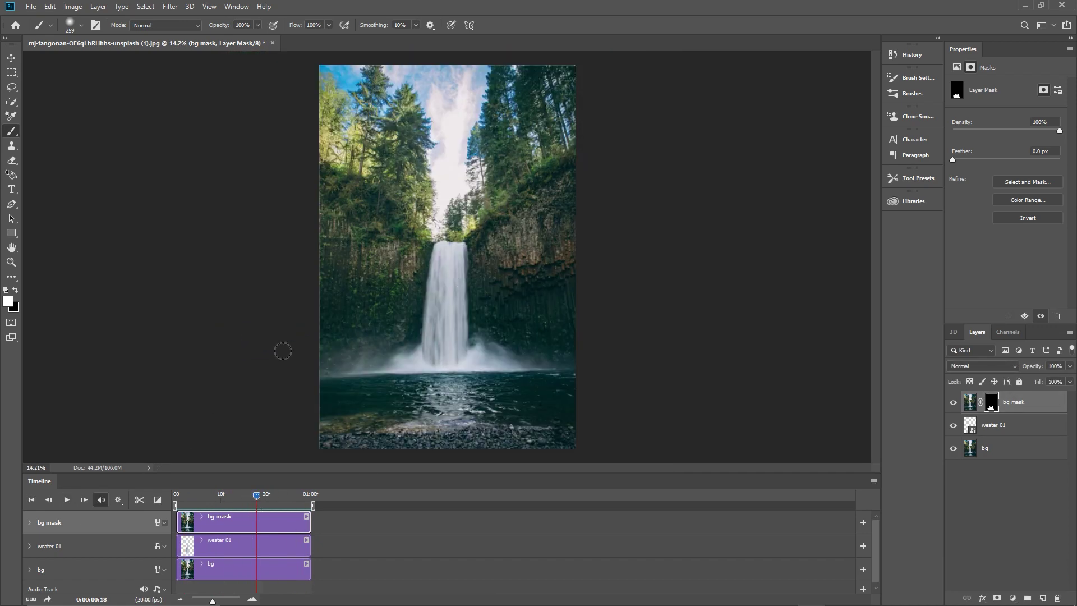
left_click(67, 499)
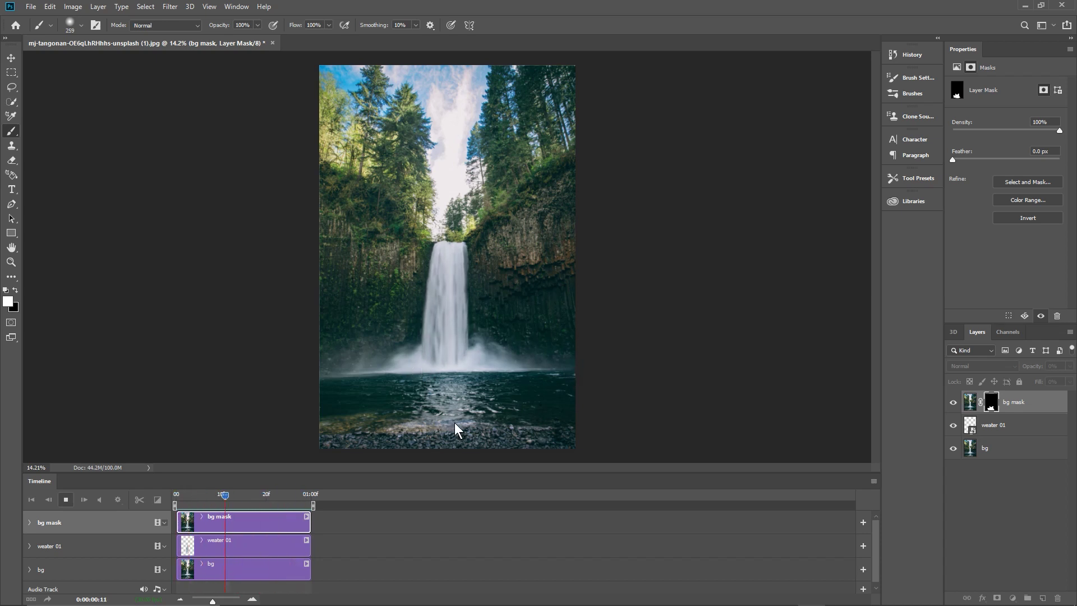
left_click(66, 499)
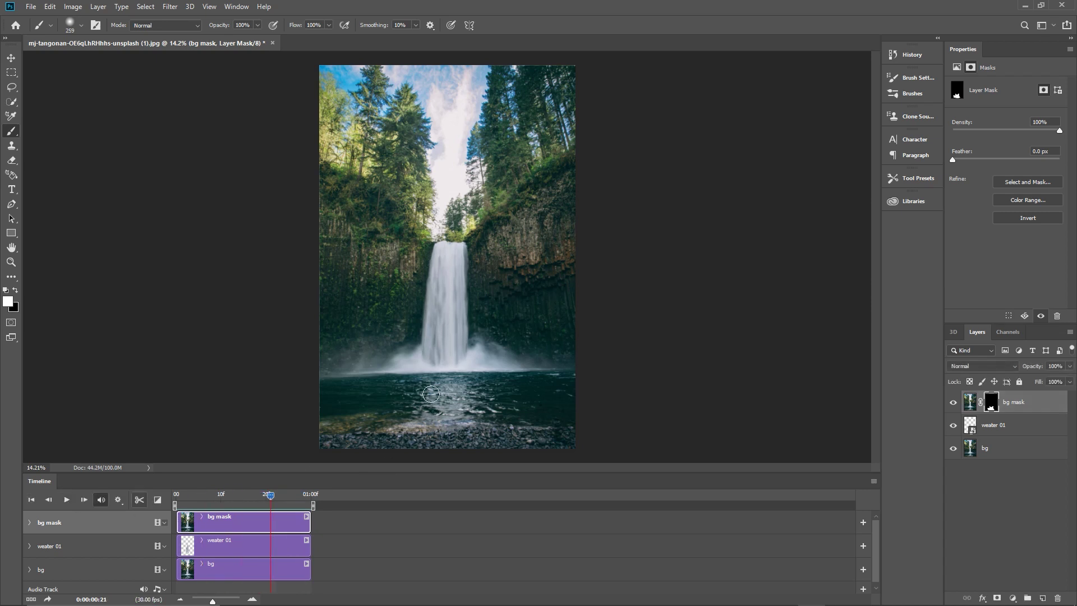
Paint the bg mask to touch it up around the waterfall mist.
mouse_move(421, 362)
left_mouse_down()
mouse_move(412, 357)
mouse_move(431, 378)
left_mouse_up()
left_click(1013, 408)
left_click(991, 406)
Try a black stroke extending the falls into the pool, undo it, and restore white.
left_click(15, 290)
mouse_move(437, 363)
left_mouse_down()
mouse_move(428, 390)
mouse_move(458, 409)
left_mouse_up()
key("ctrl+z")
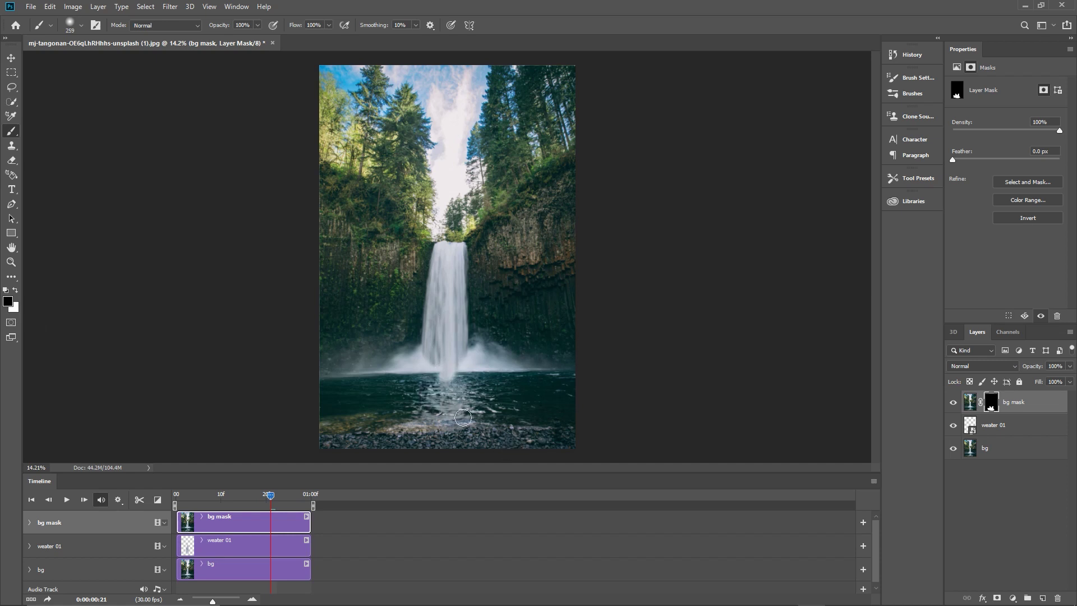
key("ctrl+z")
left_click(16, 291)
Apply a Fade transition to the start and end of the weater 01 clip.
left_click(158, 498)
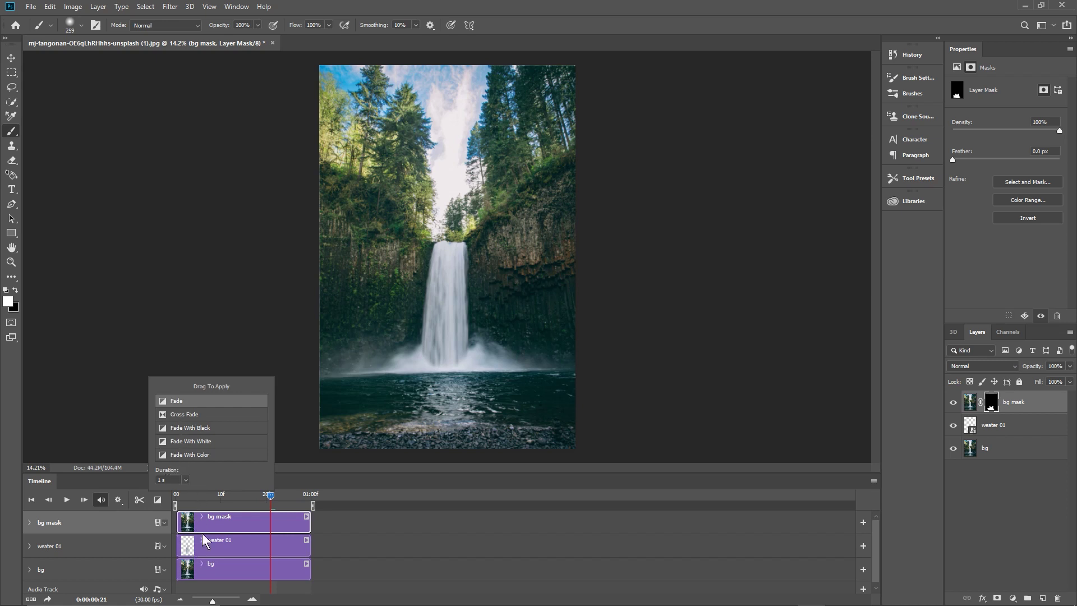
left_click_drag(170, 402, 205, 554)
left_click_drag(204, 554, 212, 556)
left_click_drag(175, 400, 282, 554)
left_click_drag(271, 503, 244, 517)
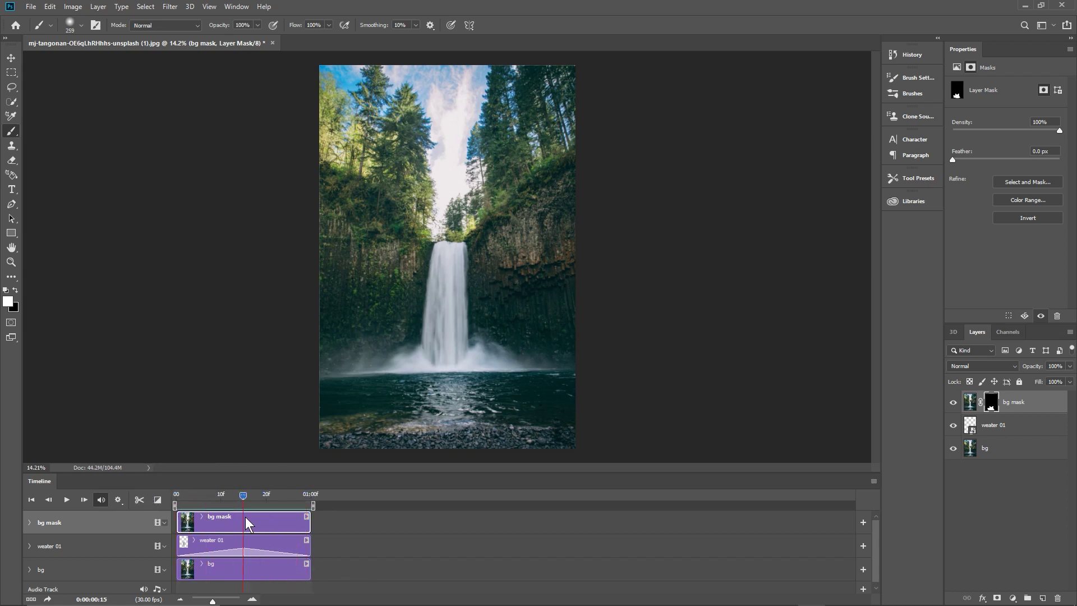
Select the bg mask and weater 01 layers together, leaving bg out.
left_click(31, 521)
left_click(29, 521)
left_click(32, 544)
left_click(31, 543)
left_click(999, 425)
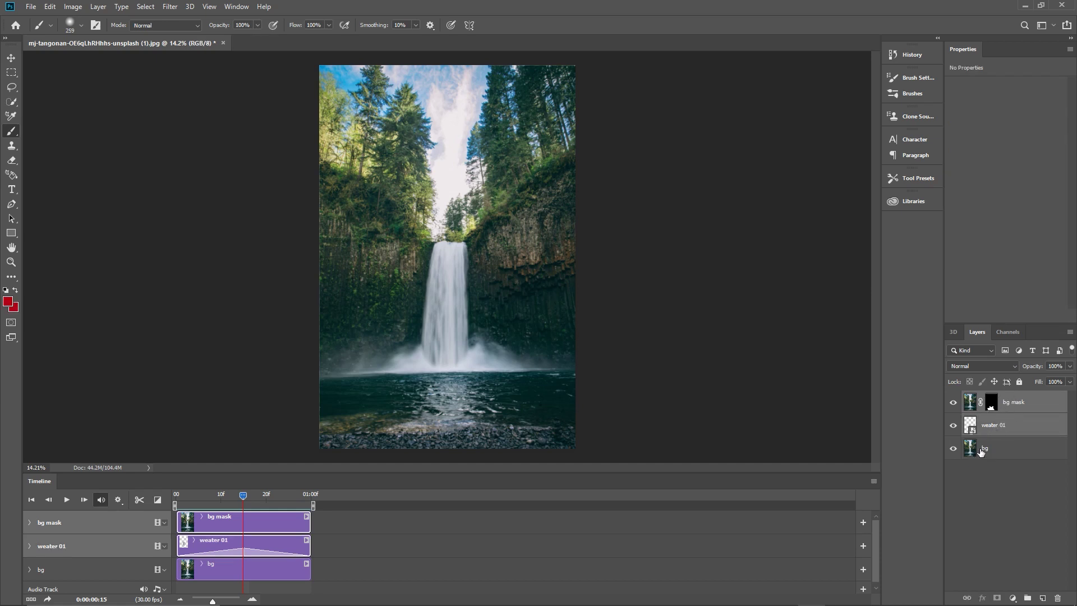
left_click(1014, 405)
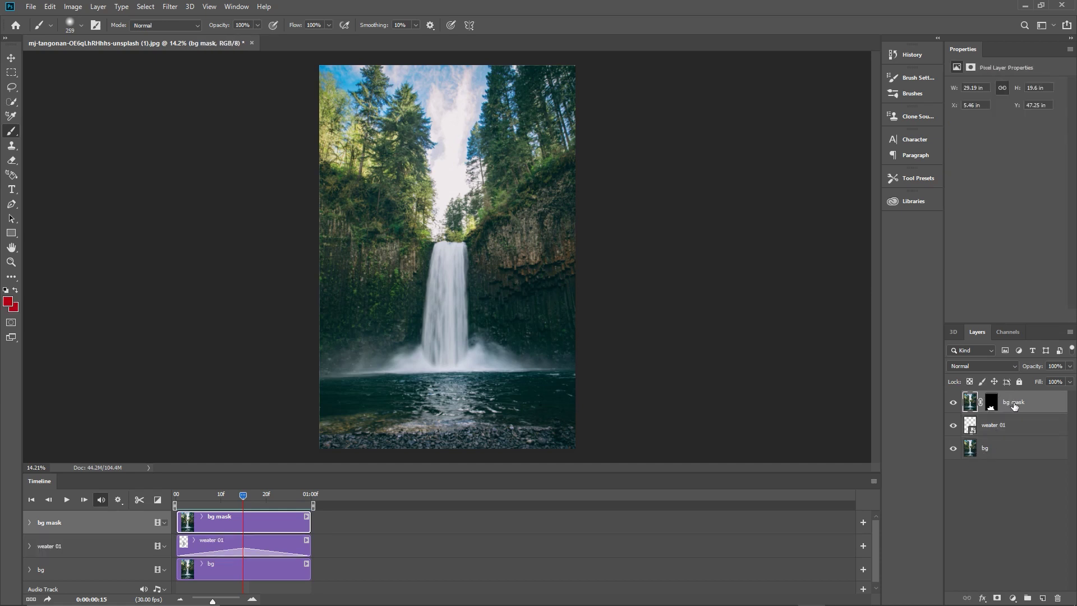
left_click(1007, 426, "shift")
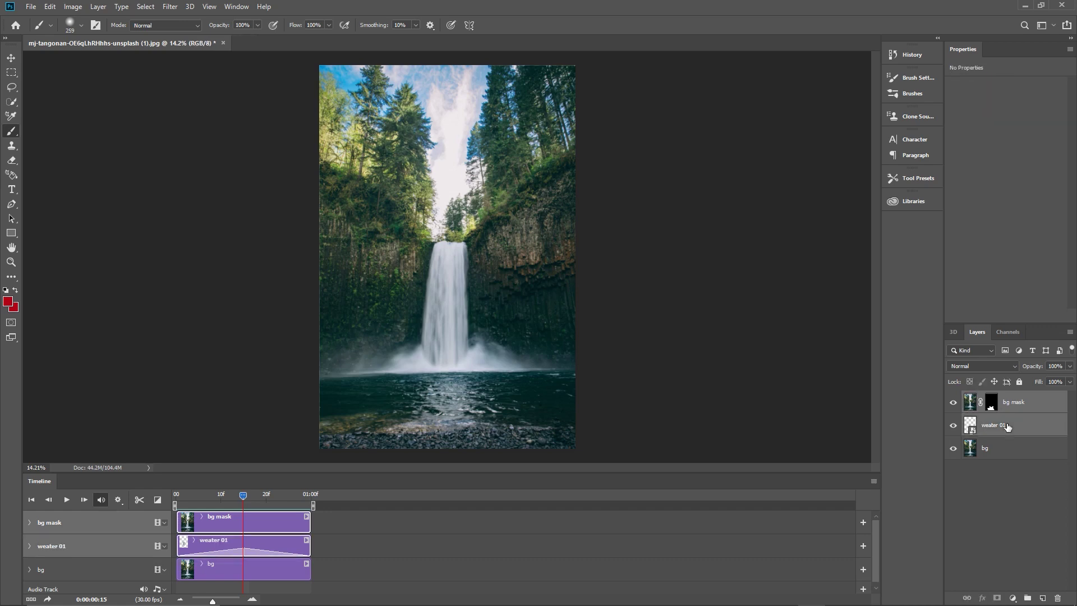
Group bg mask and weater 01 into Group 1 using Group from Layers.
right_click(1008, 401)
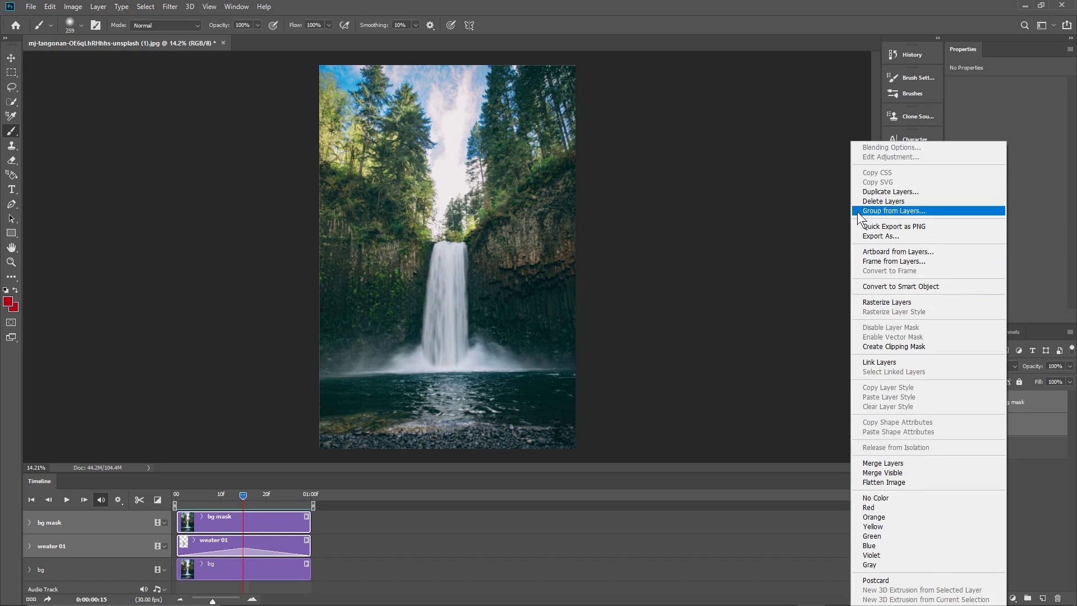
left_click(889, 211)
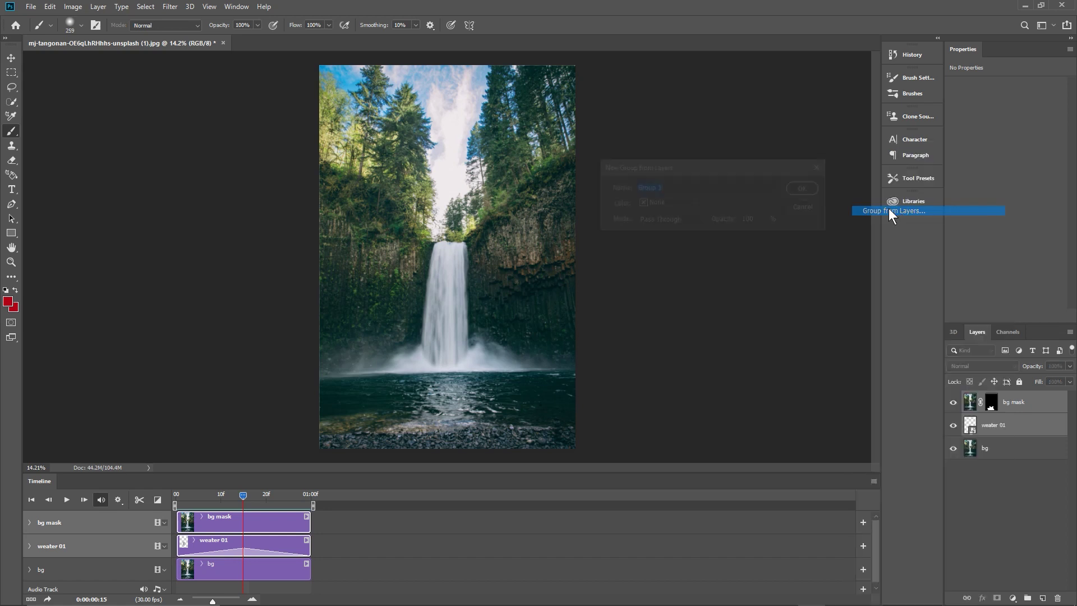
left_click(804, 189)
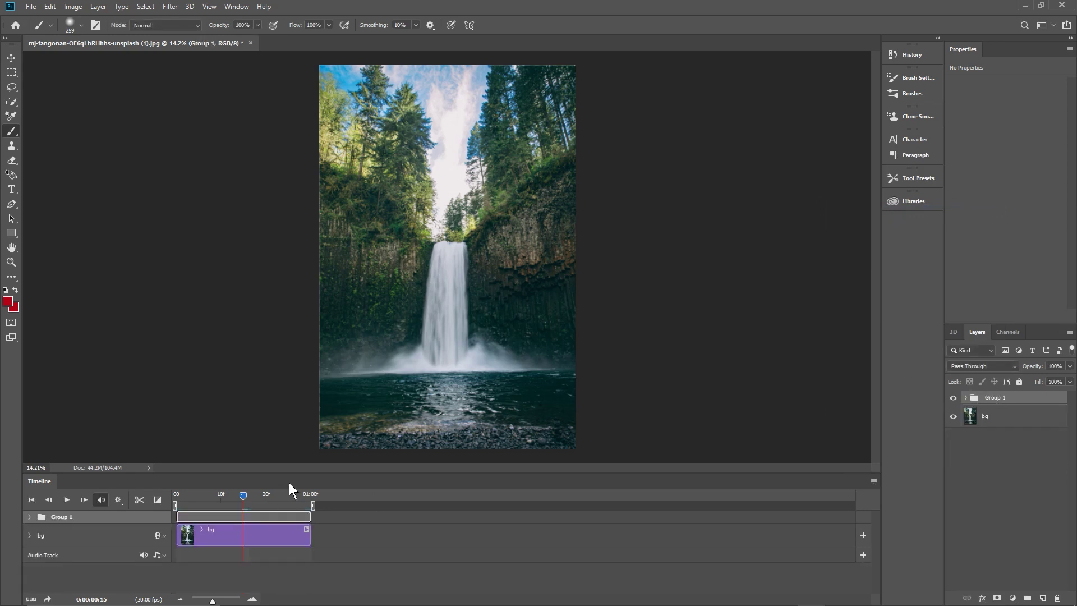
left_click(29, 517)
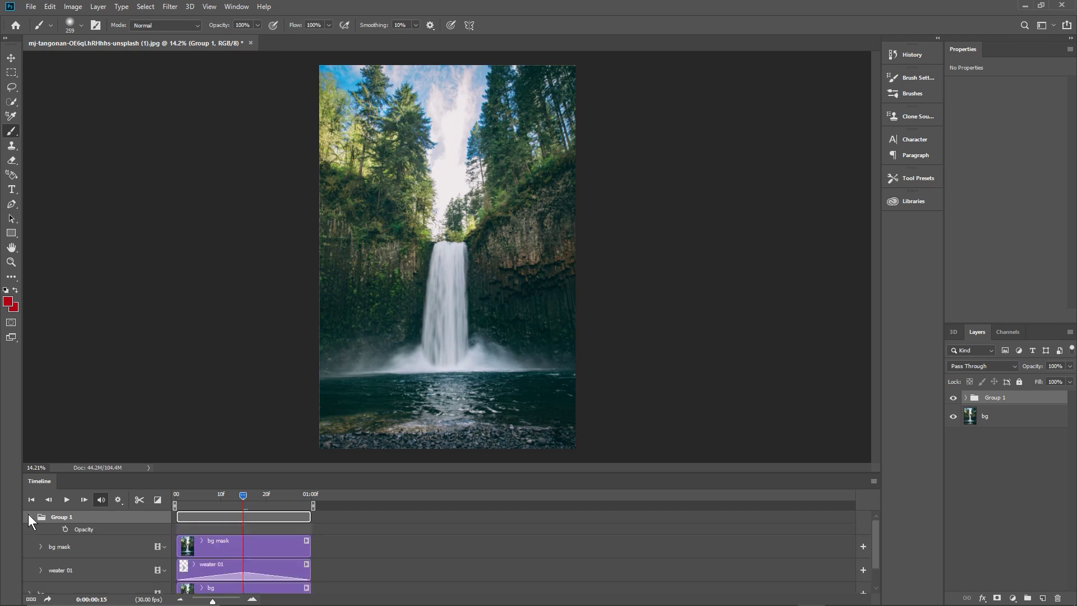
left_click(28, 516)
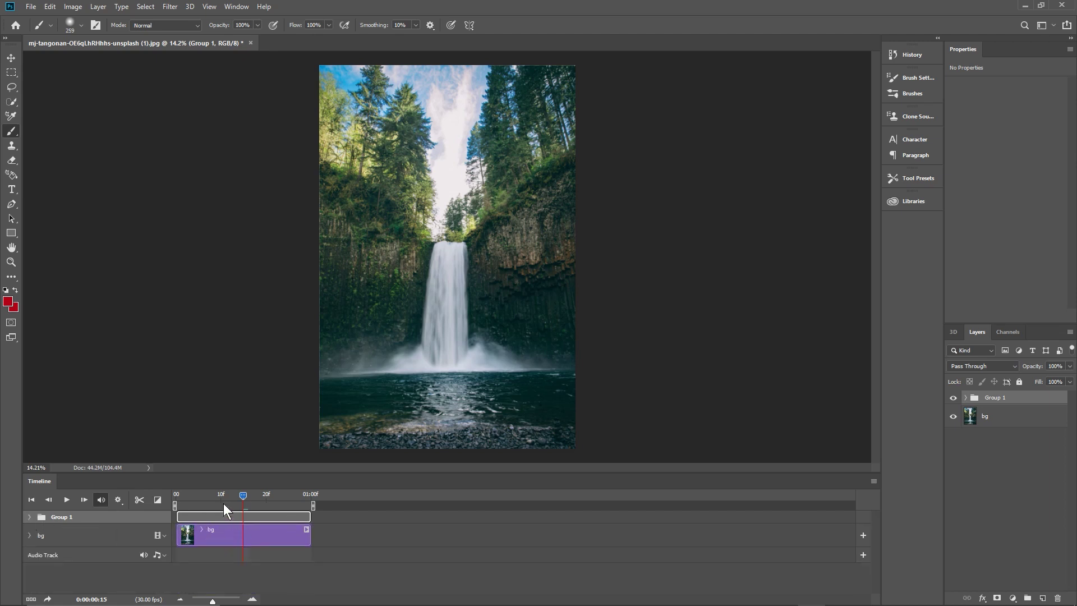
Dismiss the brush error, make the timeline taller, and select Group 1 with the Move tool.
left_click(221, 462)
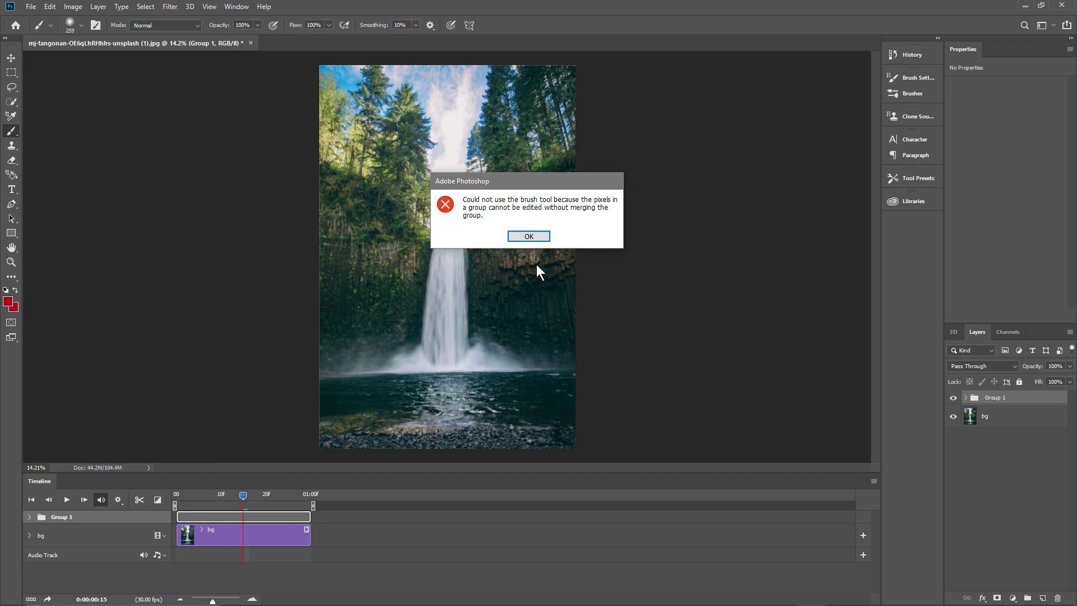
left_click(532, 234)
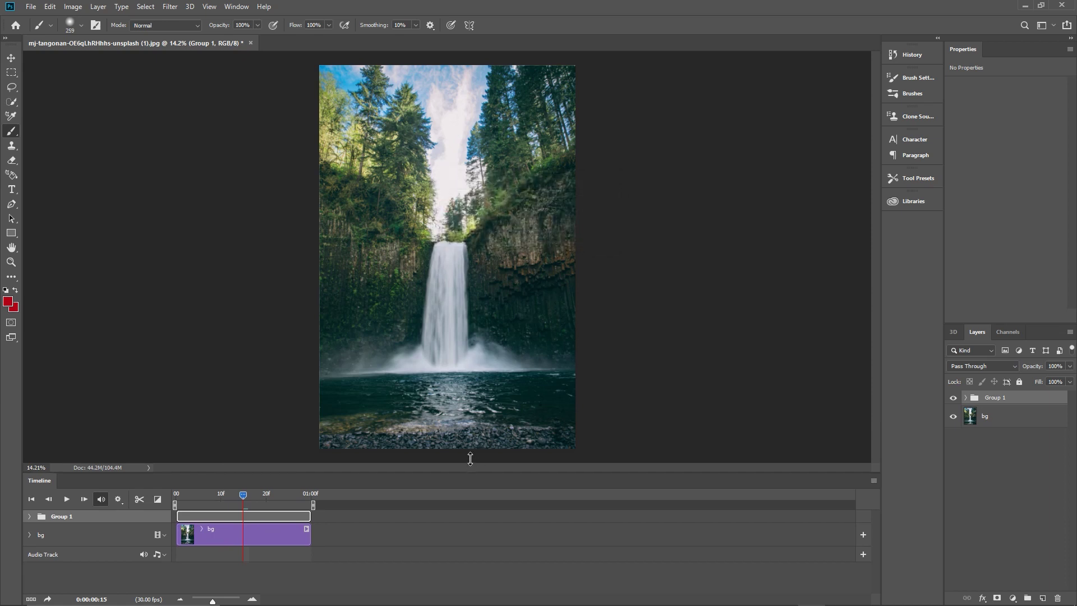
left_click_drag(470, 471, 470, 385)
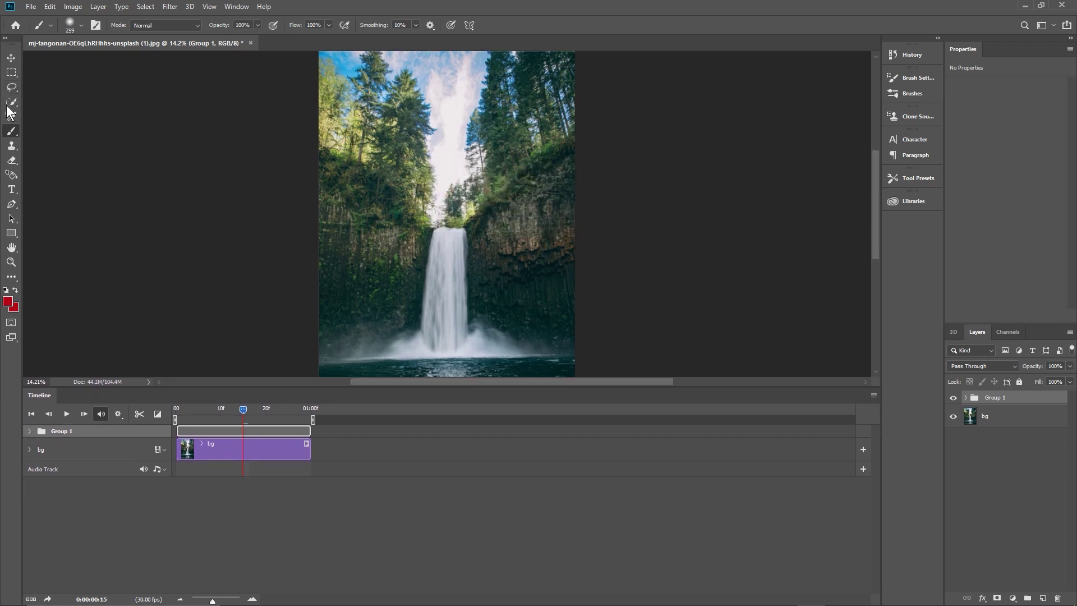
left_click(11, 59)
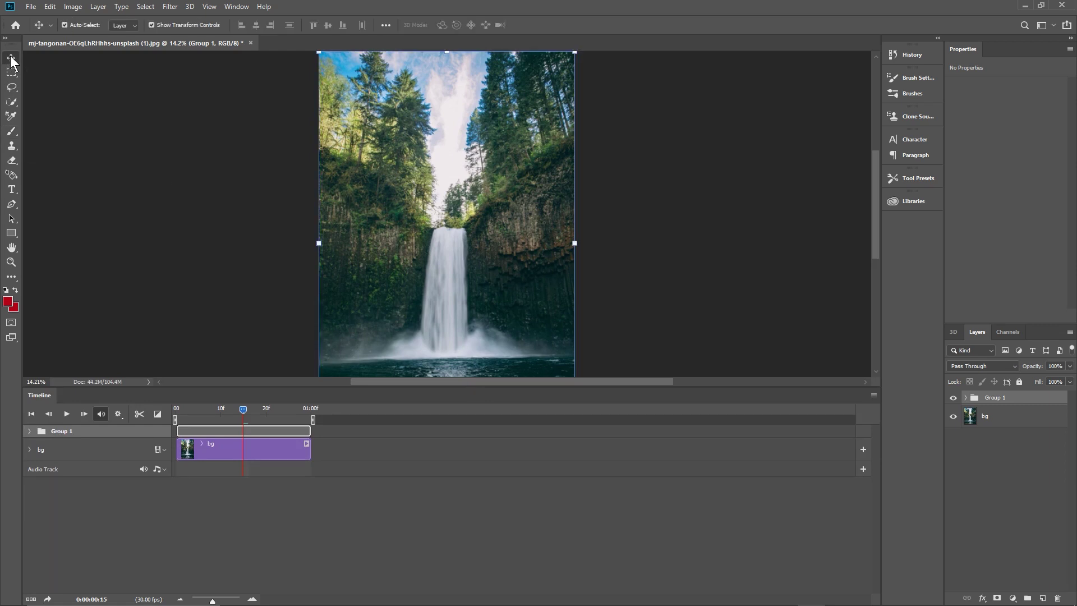
left_click(179, 246)
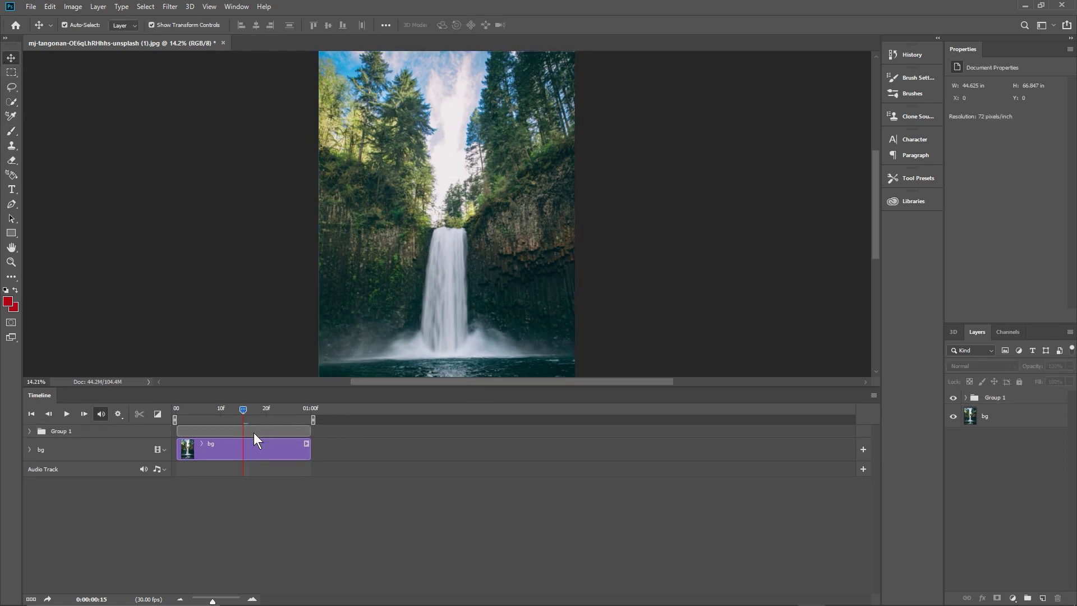
left_click(1004, 402)
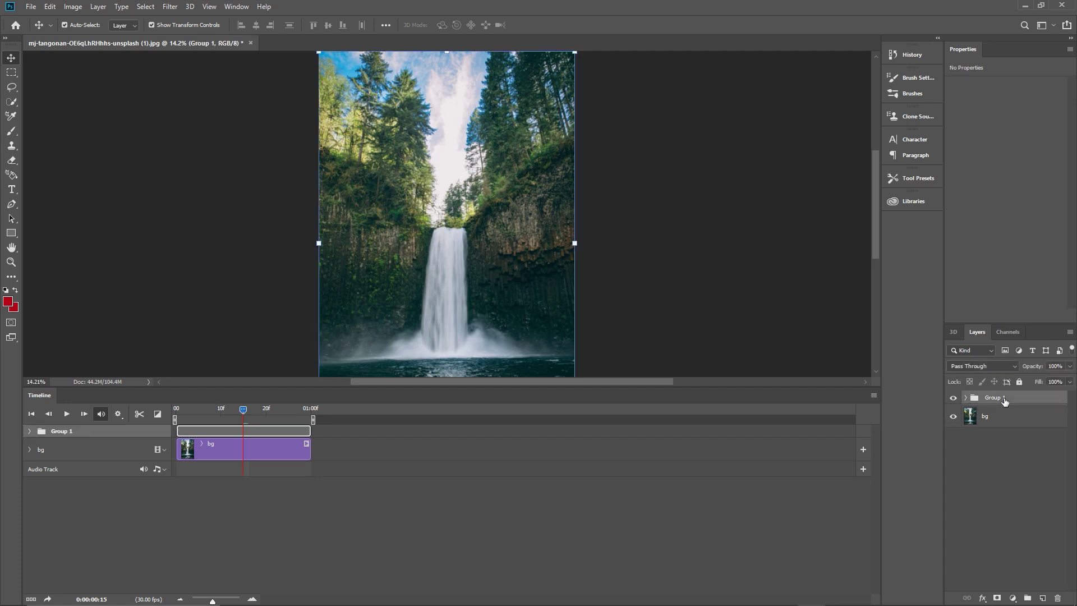
Duplicate Group 1 three times, creating Group 1 copy through Group 1 copy 3.
right_click(1004, 403)
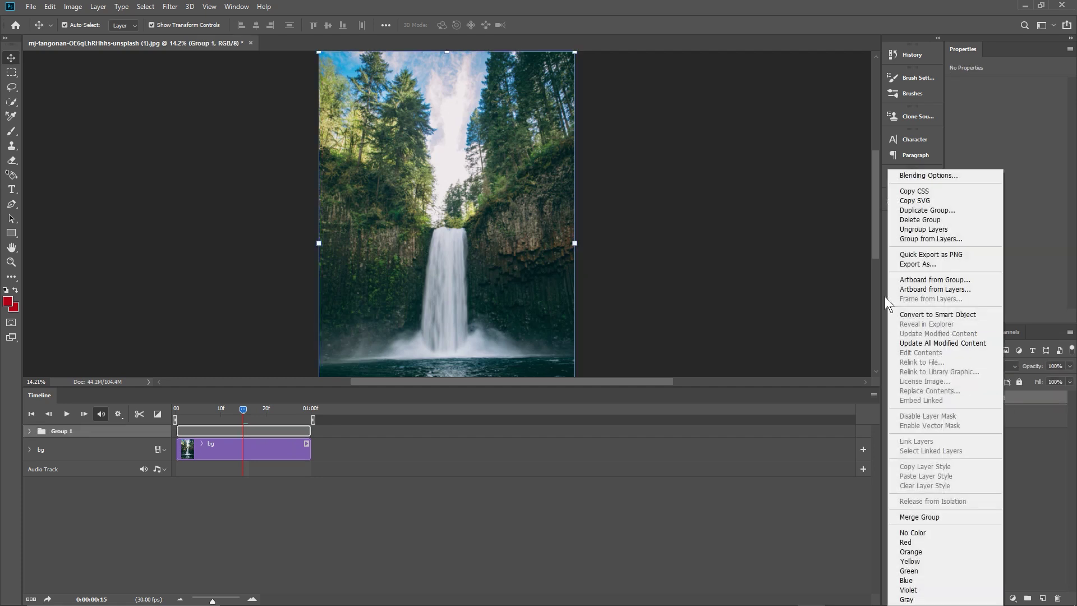
left_click(920, 212)
key("Return")
right_click(1000, 402)
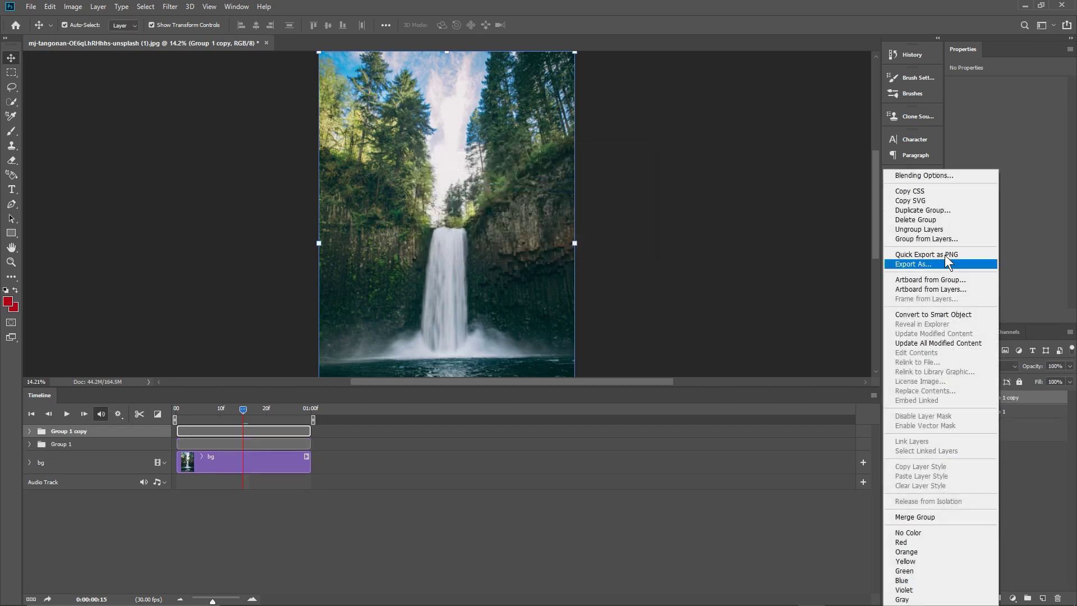
left_click(932, 211)
key("Return")
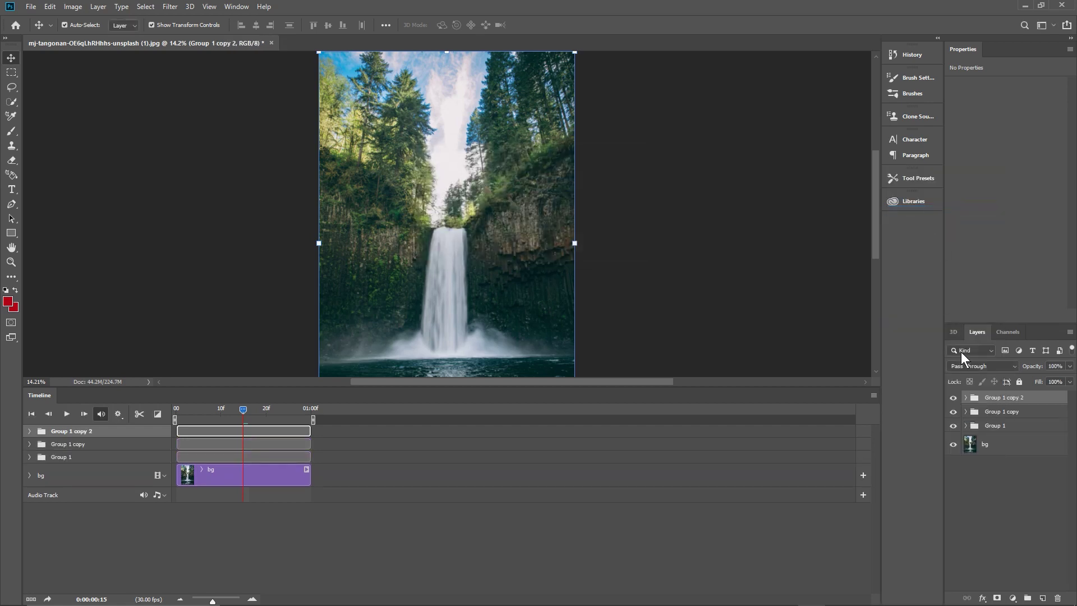
right_click(987, 399)
left_click(937, 211)
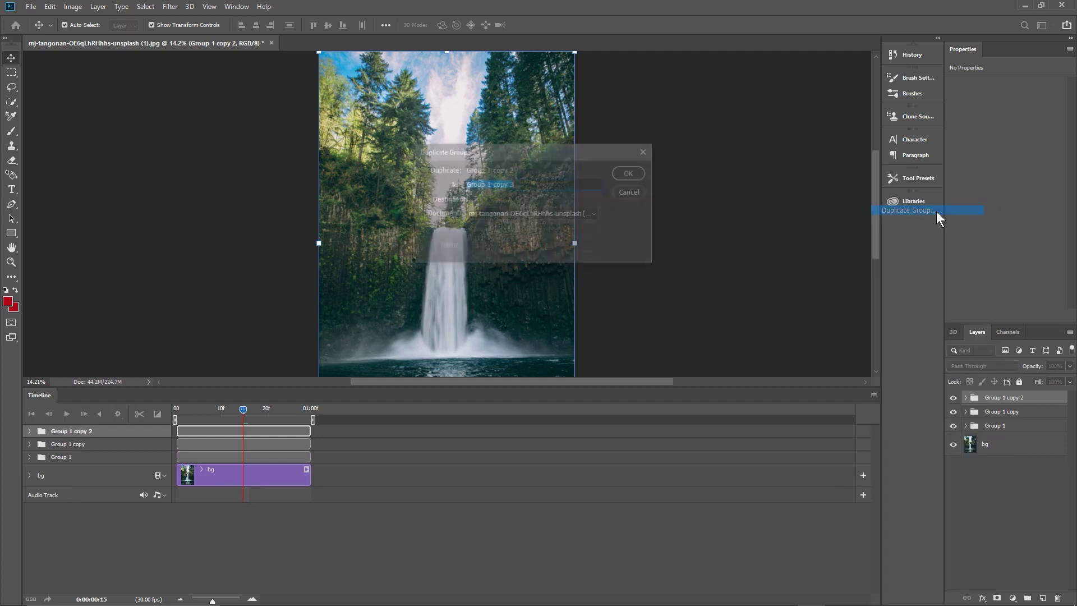
key("Return")
Make three more group duplicates, up to Group 1 copy 6.
right_click(981, 397)
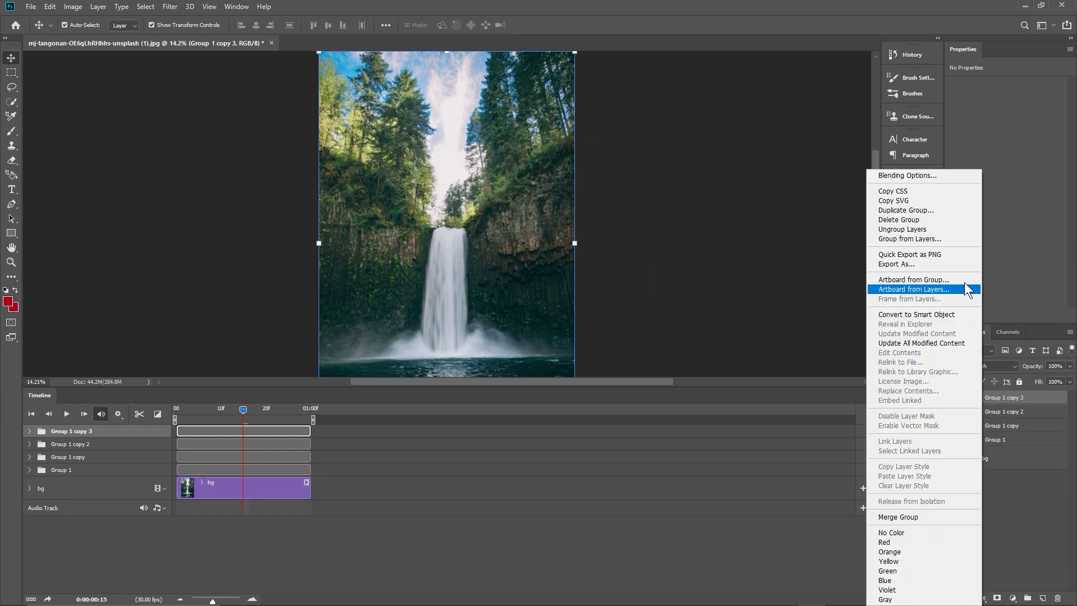
left_click(934, 212)
key("Return")
right_click(992, 401)
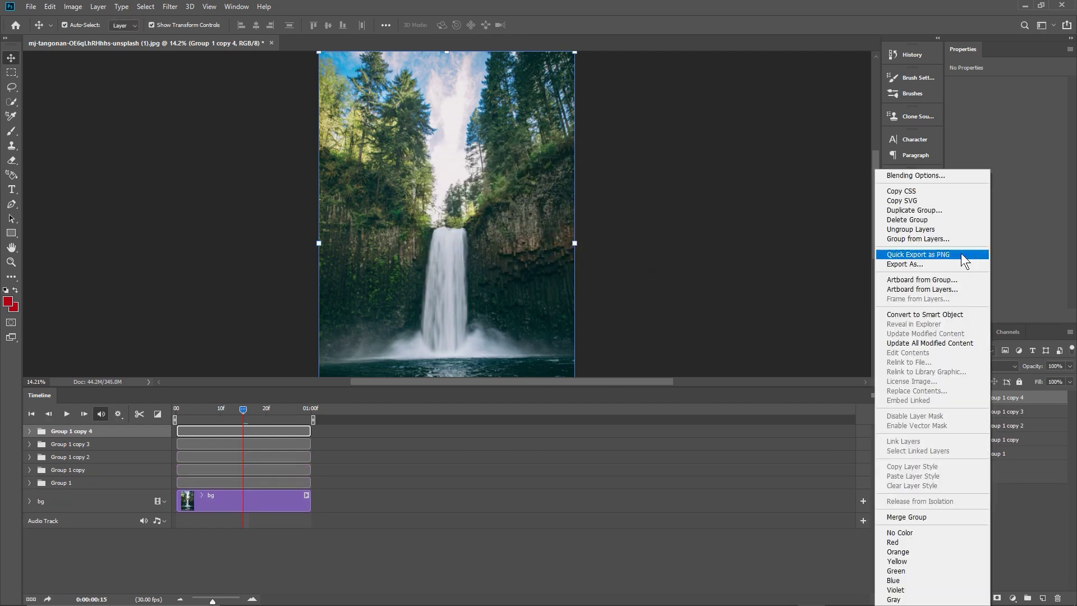
left_click(944, 217)
key("Return")
right_click(996, 399)
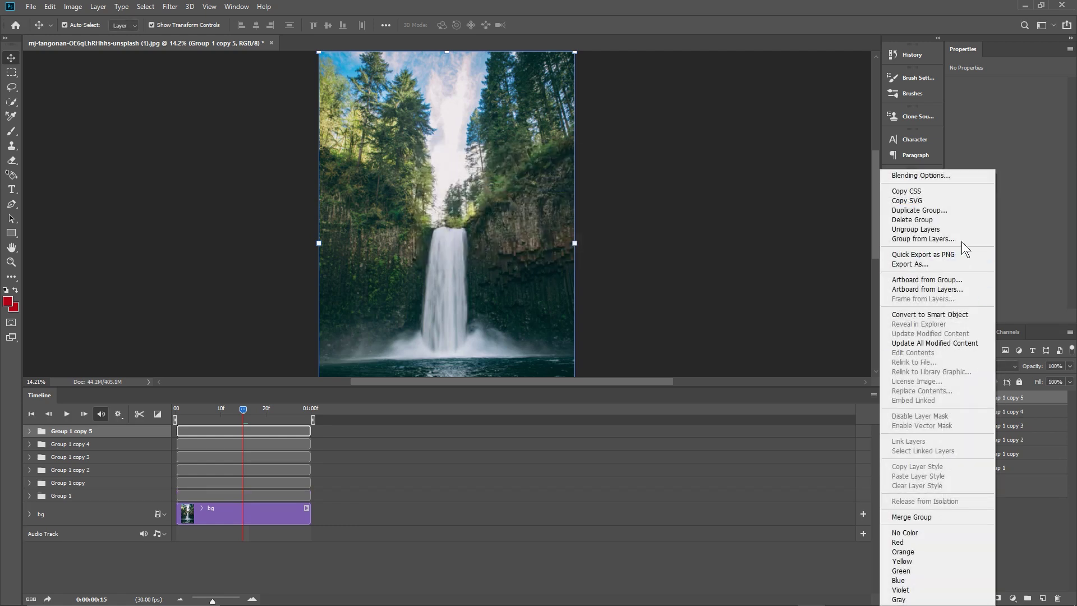
left_click(950, 212)
key("Return")
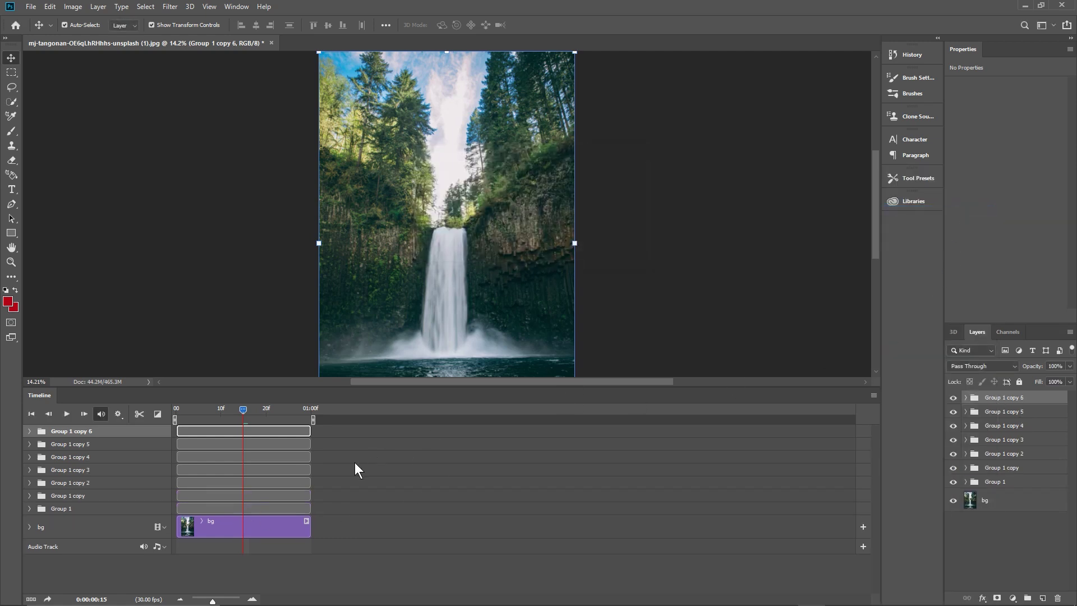
Stagger group clips to start at 15f, 01:00f, 01:15f, 02:00f and extend bg to 03:00f.
mouse_move(242, 409)
left_mouse_down()
mouse_move(224, 406)
mouse_move(245, 415)
left_mouse_up()
left_click_drag(222, 451, 281, 462)
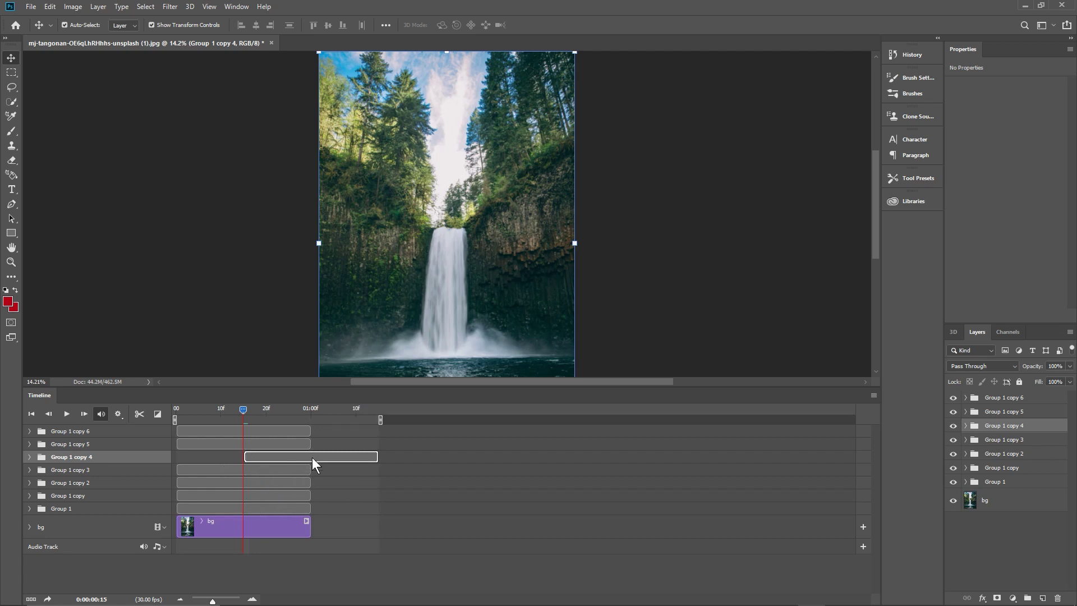
left_click_drag(232, 473, 352, 475)
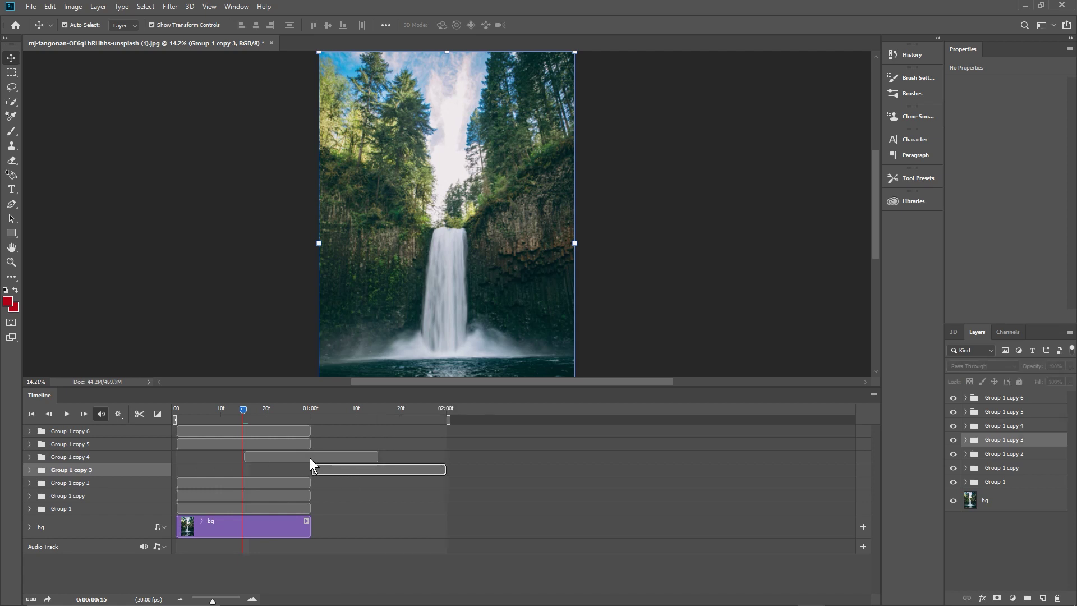
left_click_drag(219, 480, 414, 486)
left_click_drag(237, 496, 568, 508)
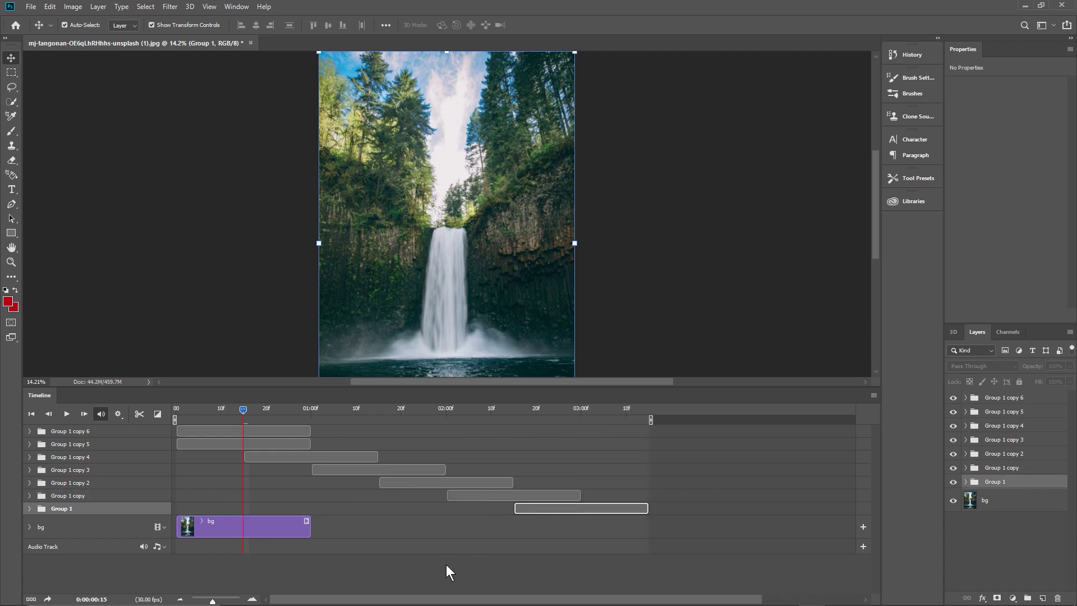
left_click_drag(308, 527, 572, 530)
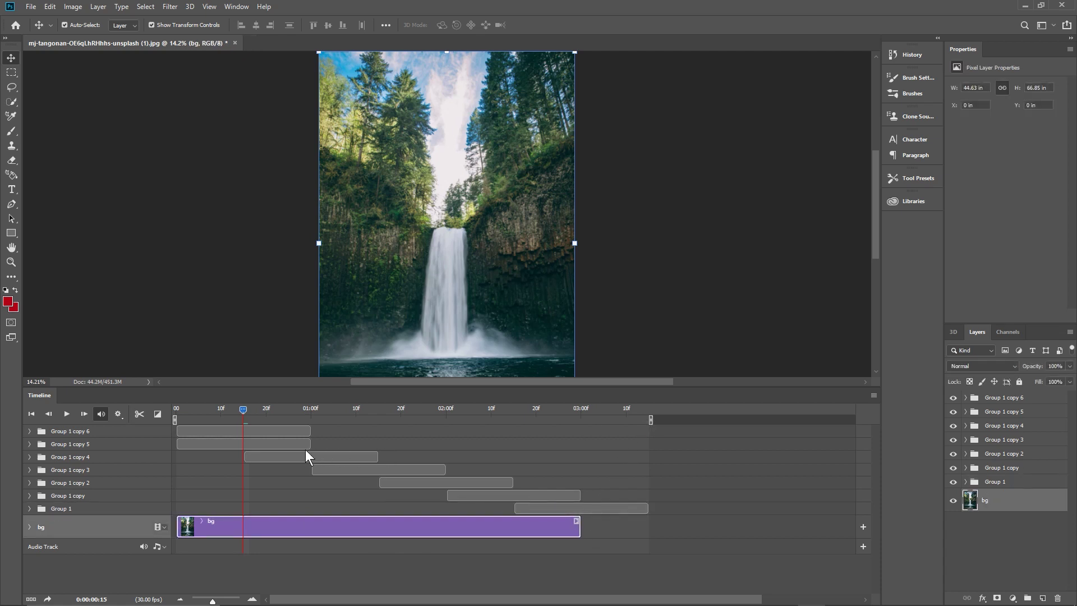
Move Group 1 copy 5 to start before zero and end the work area at 03:00f.
left_click(257, 442)
left_click_drag(270, 440, 203, 440)
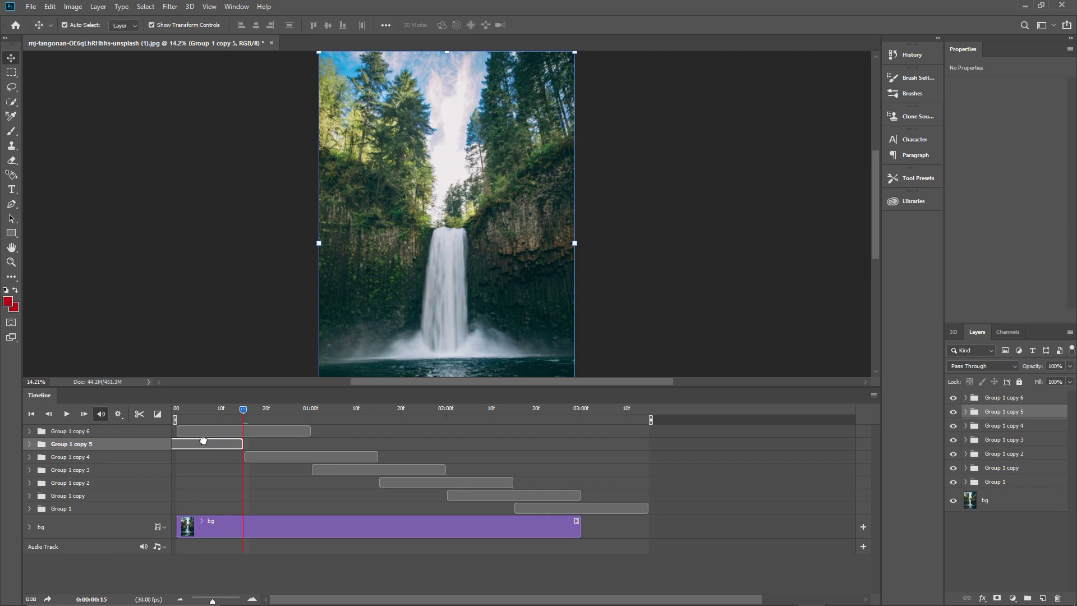
left_click_drag(204, 441, 204, 440)
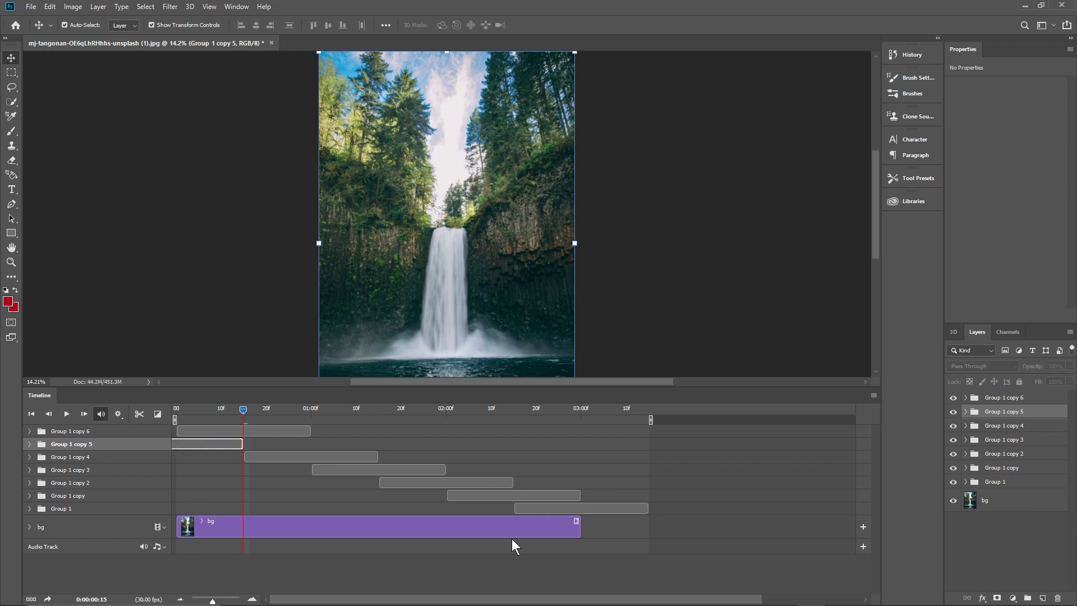
left_click_drag(649, 421, 583, 421)
Save the document as a Photoshop PSD file and play the animation.
left_click(31, 7)
left_click(53, 121)
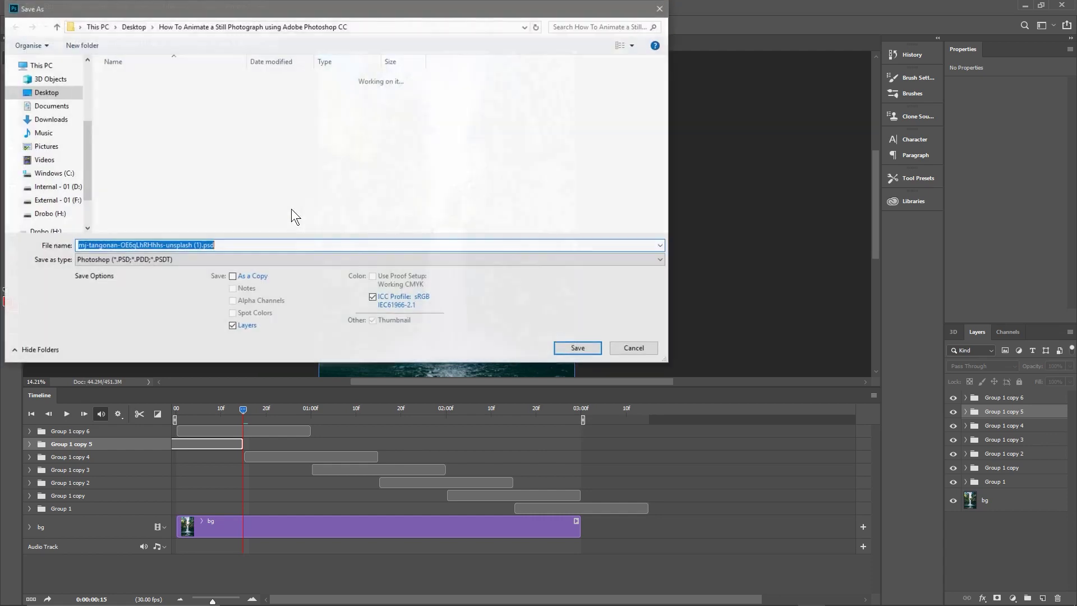
left_click(581, 350)
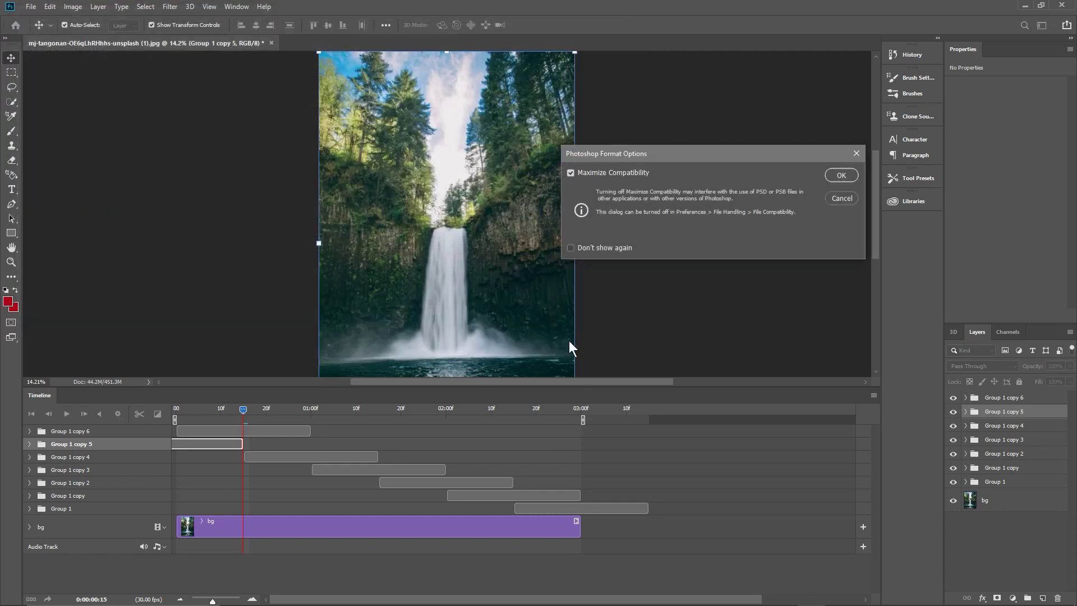
left_click(839, 176)
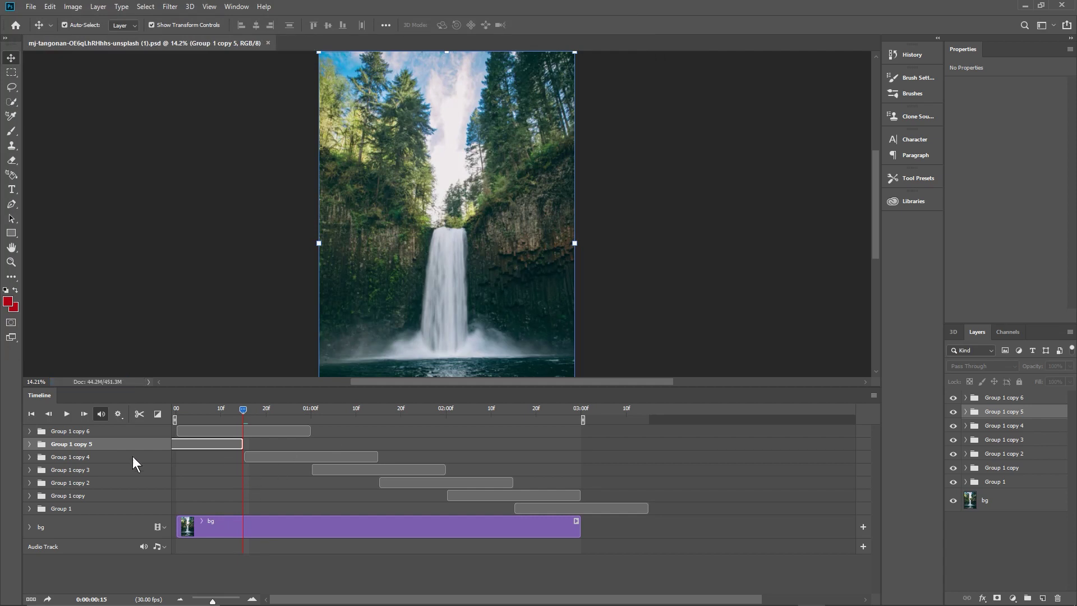
left_click(67, 414)
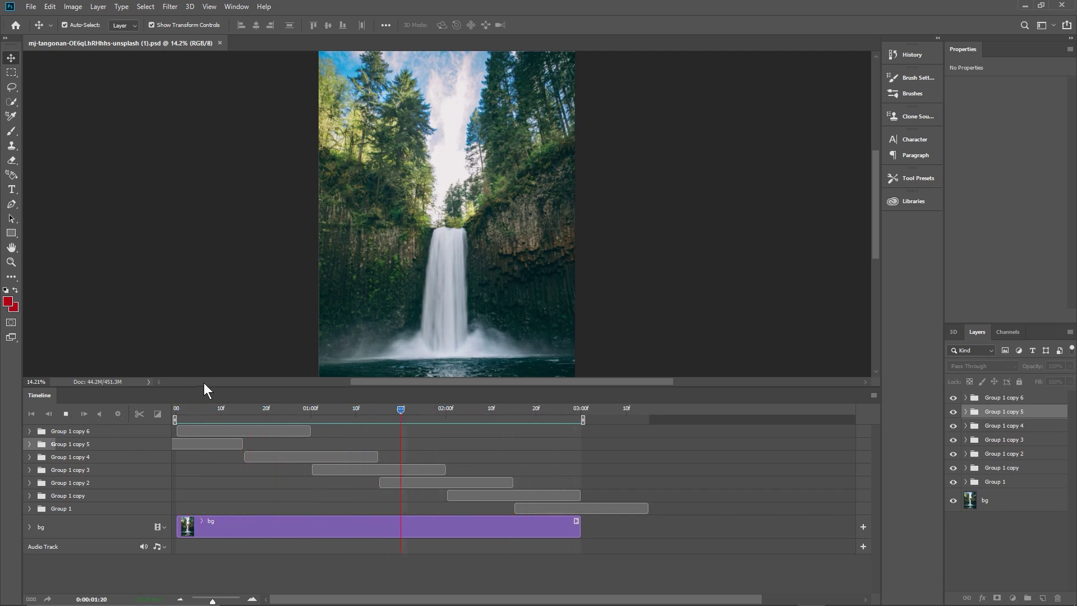
Shrink the timeline to enlarge the canvas, then preview the animation and stop it.
left_click(67, 414)
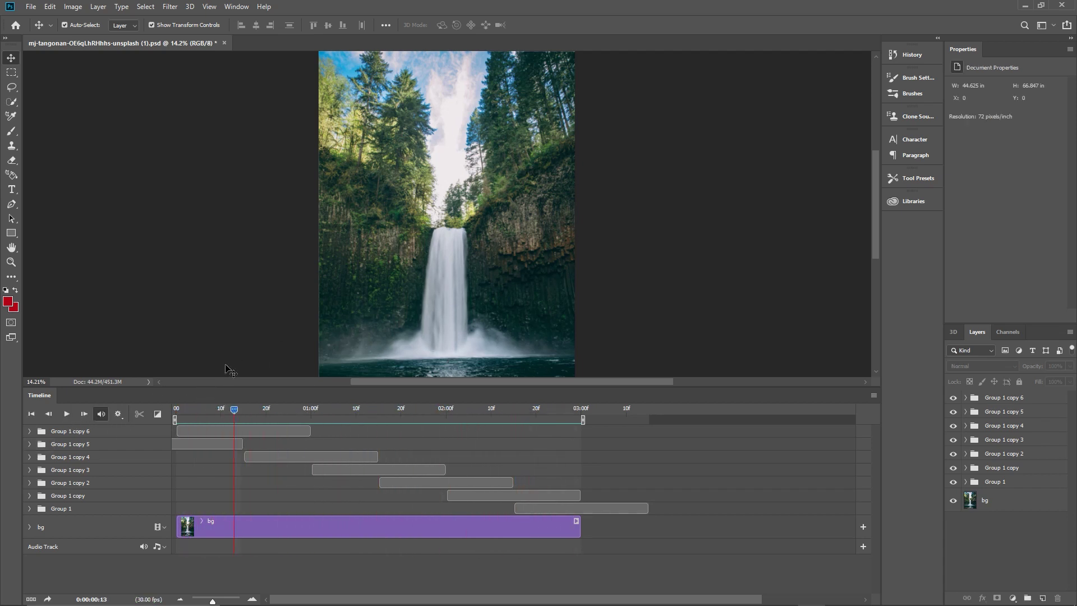
left_click_drag(464, 286, 492, 286)
scroll(492, 288, "up", 5)
scroll(491, 287, "down", 2)
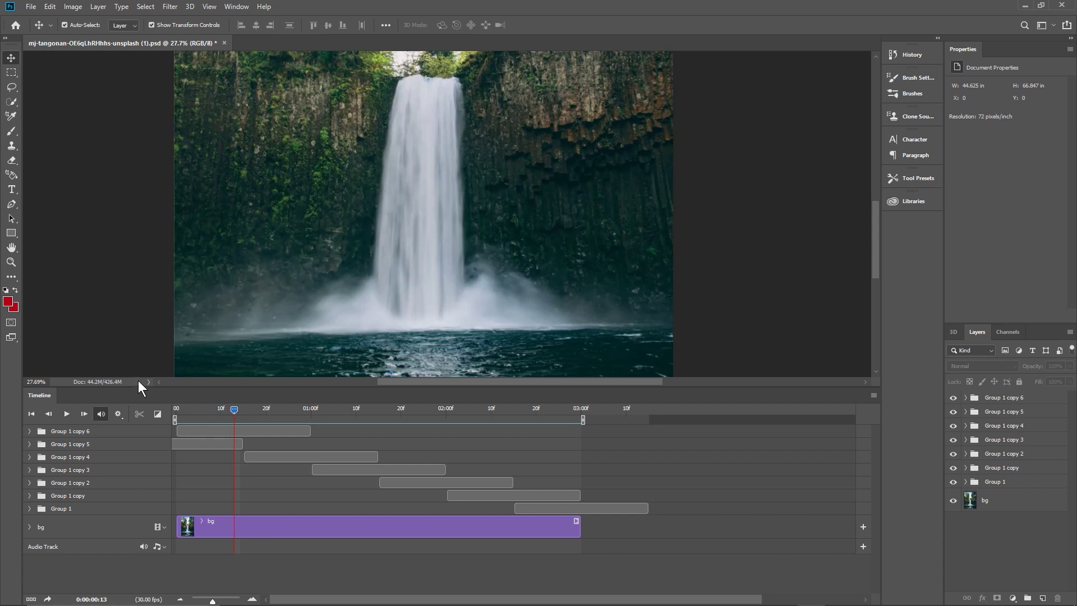
left_click_drag(186, 387, 181, 553)
scroll(221, 396, "up", 4)
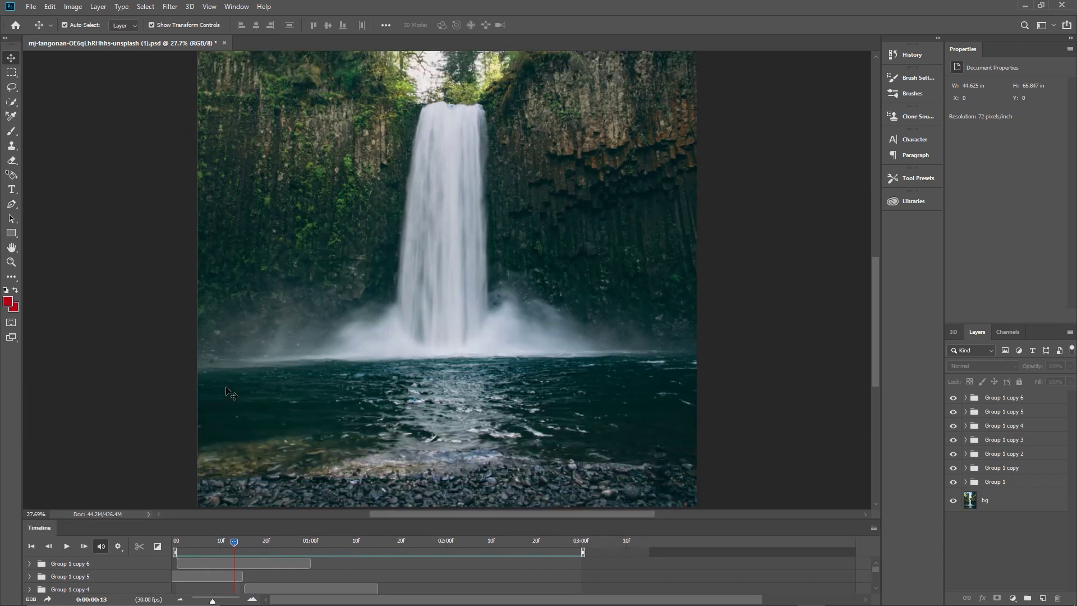
left_click(66, 546)
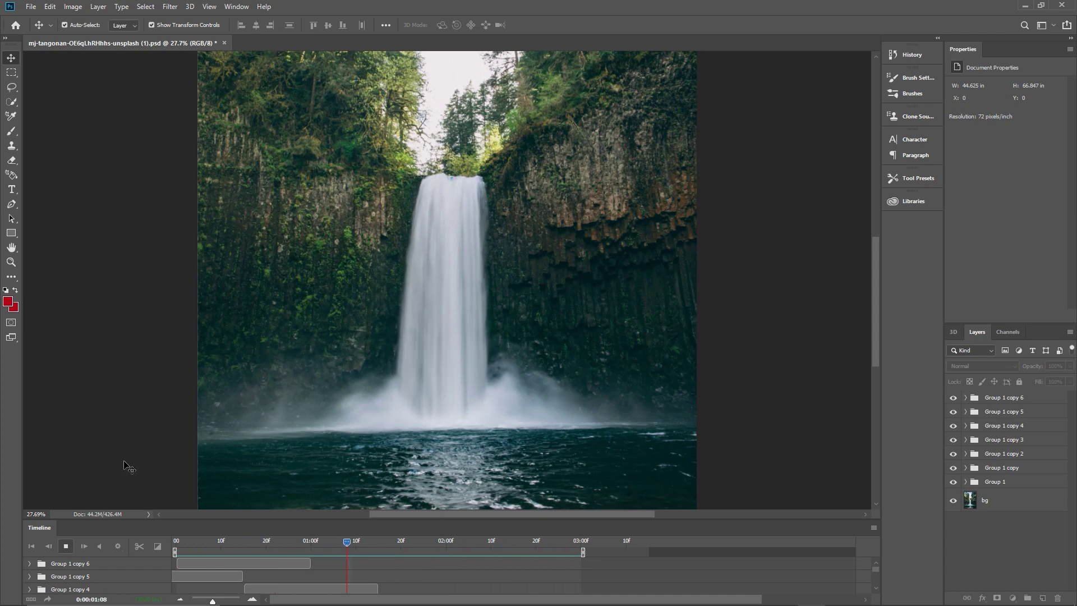
key("space")
Render the animation as an H.264 High Quality MP4 video at 30 fps.
left_click(7, 53)
left_click(31, 6)
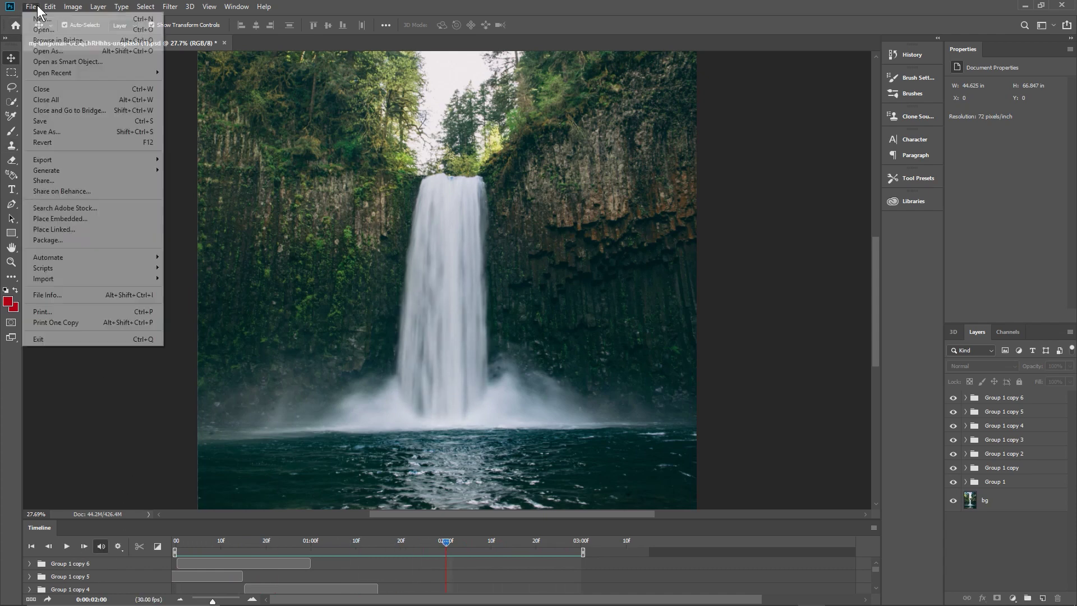
mouse_move(65, 162)
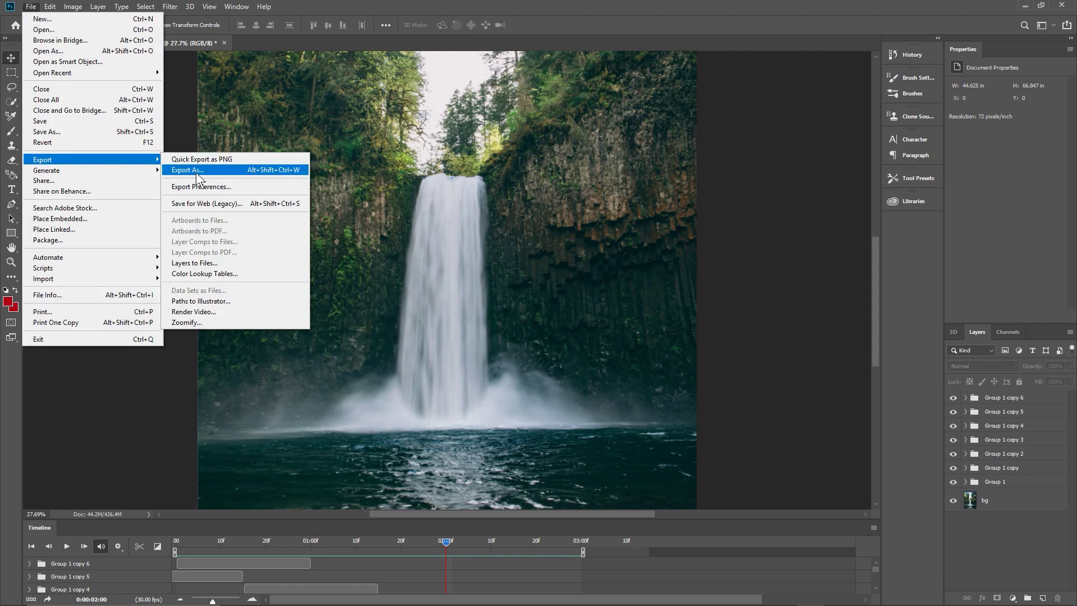
left_click(195, 312)
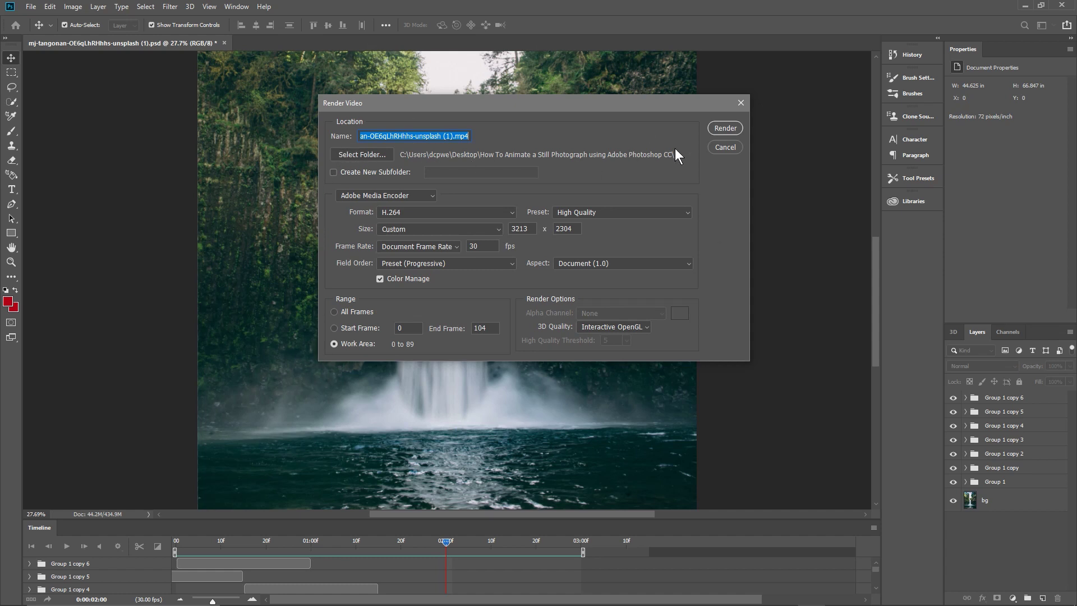
left_click(726, 129)
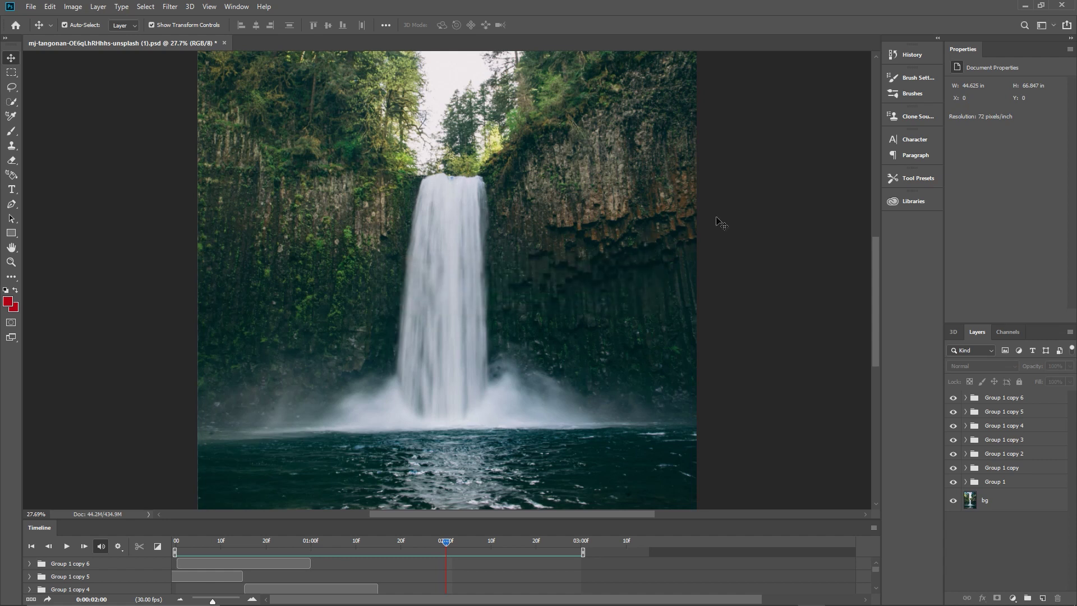
Open the rendered MP4 in Movies & TV and turn on repeat playback.
key("alt+Tab")
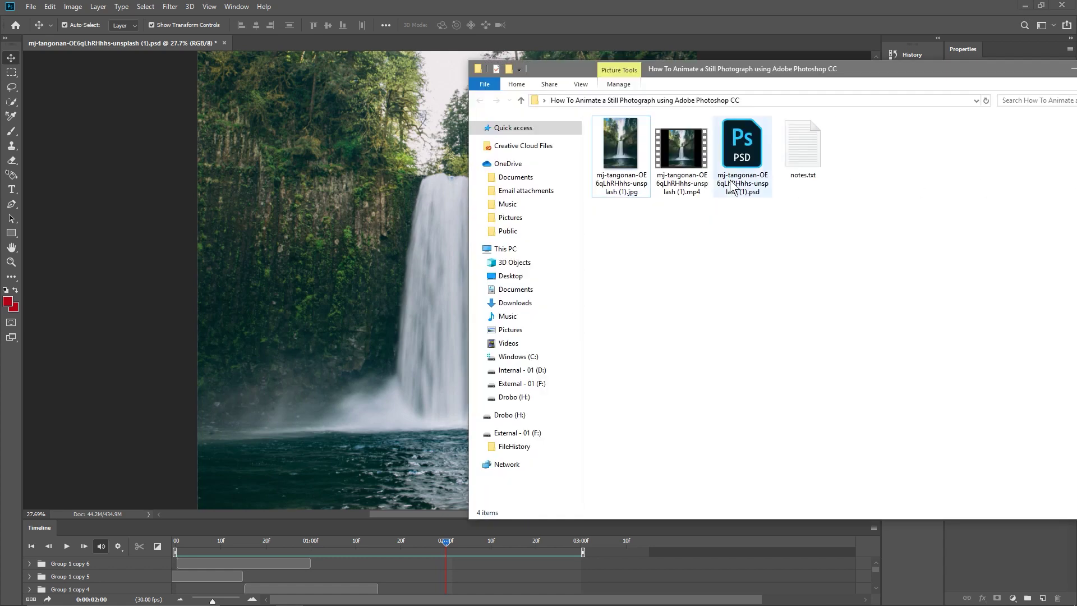
double_click(681, 147)
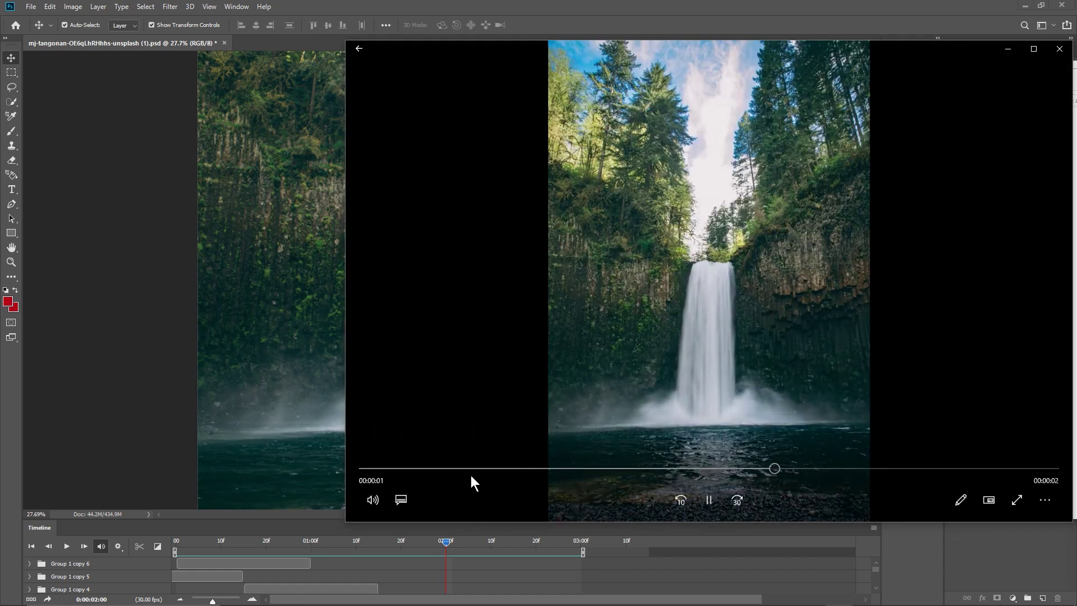
left_click(1040, 501)
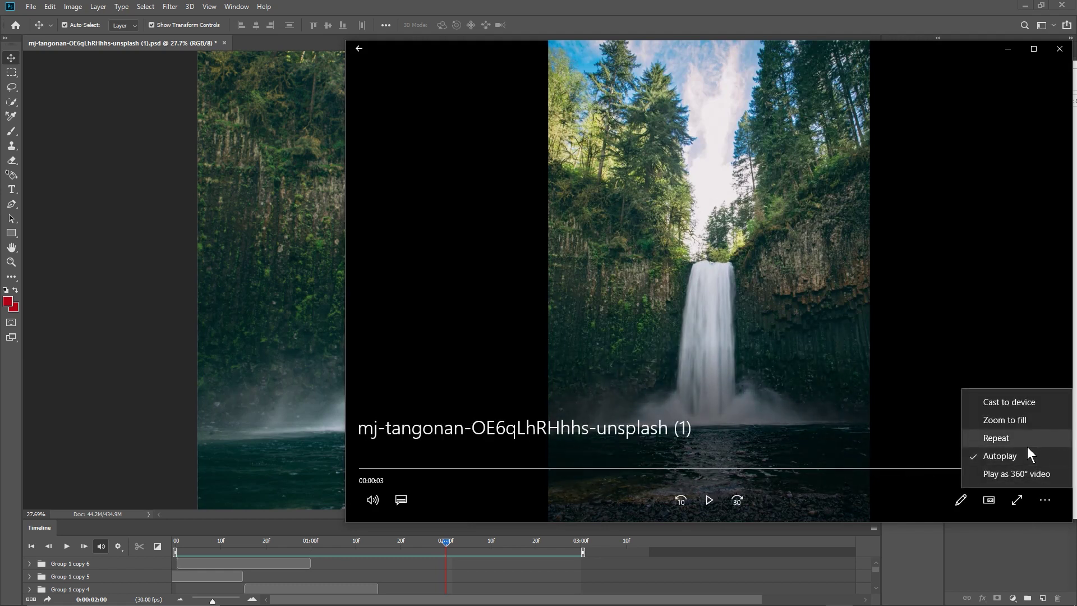
left_click(1004, 438)
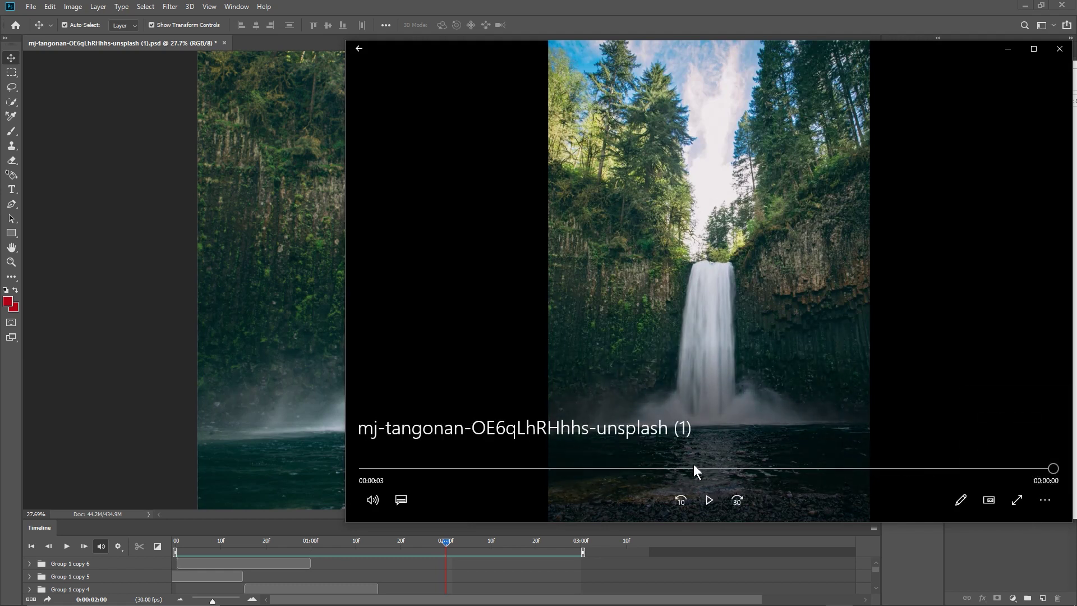
Play the waterfall video full screen, then exit full-screen playback.
left_click(708, 495)
double_click(719, 311)
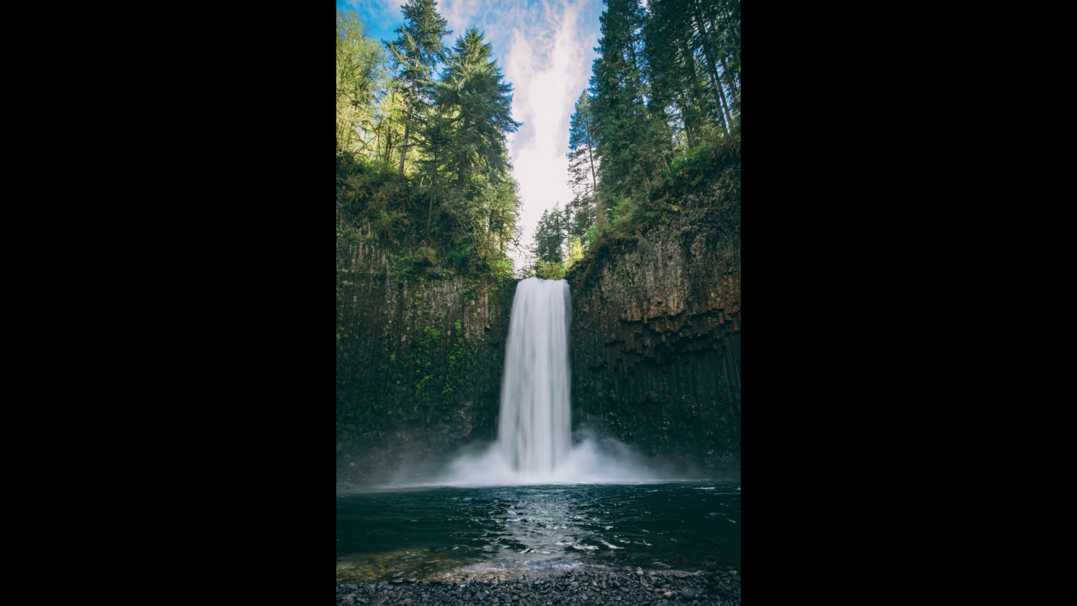
mouse_move(977, 340)
mouse_move(727, 472)
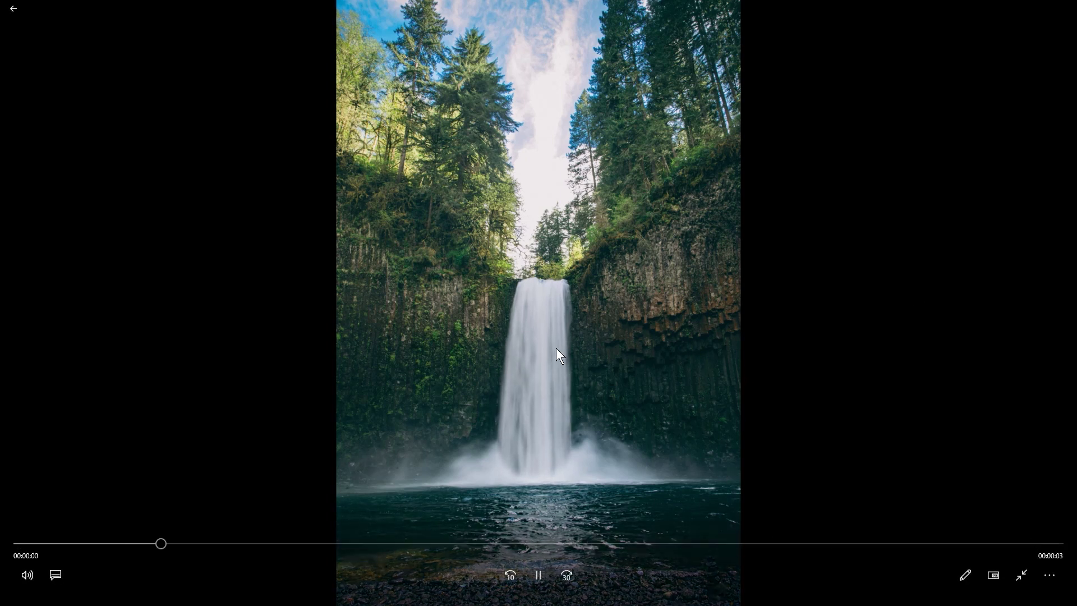
key("Escape")
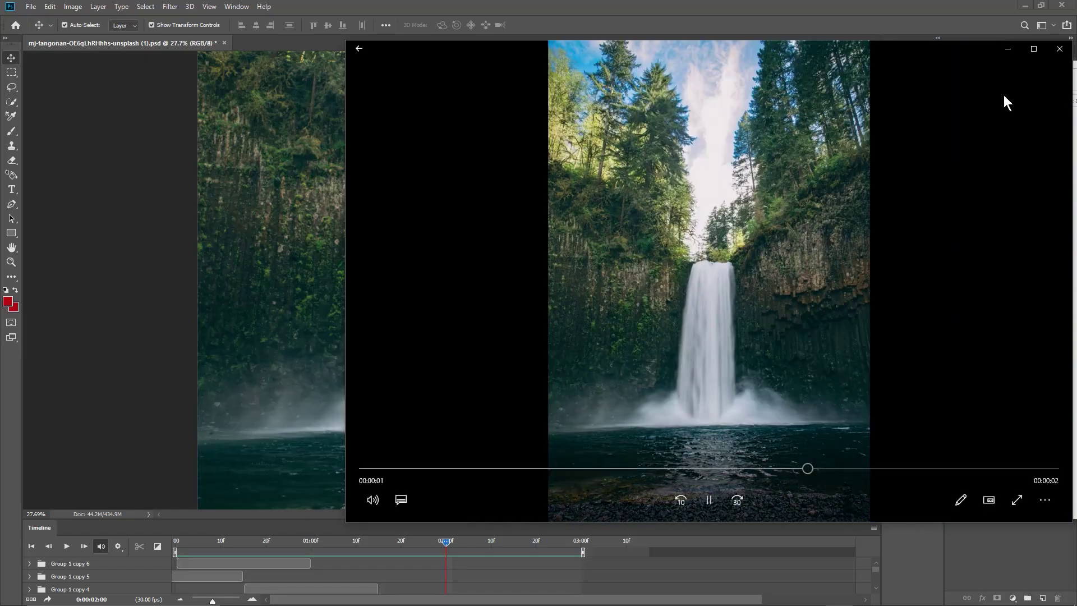
Close the Movies & TV player, then minimize Photoshop and the folder holding the waterfall MP4.
left_click(1059, 49)
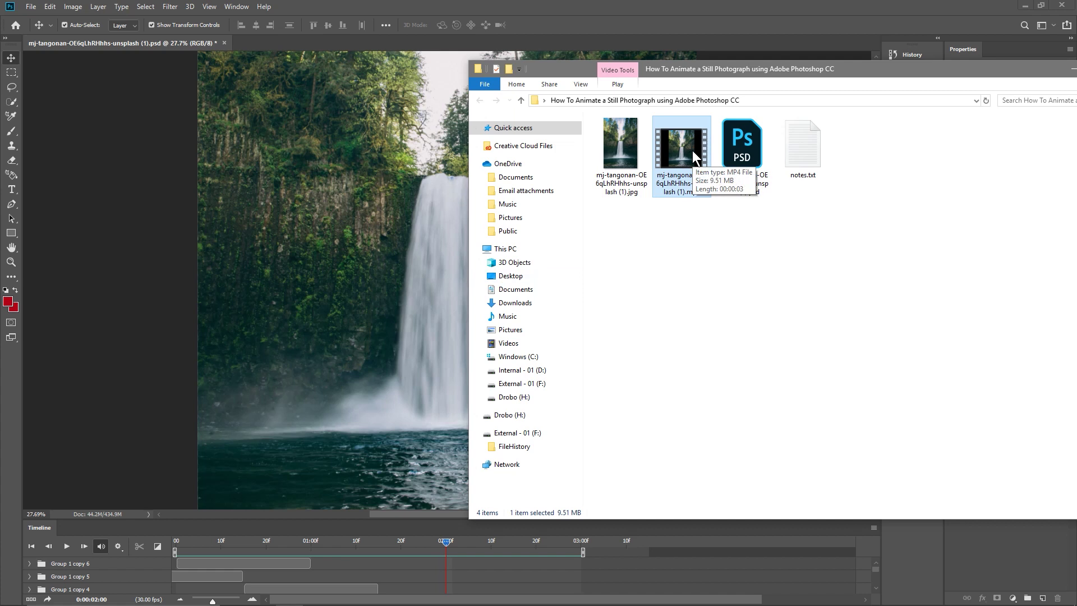
left_click(660, 245)
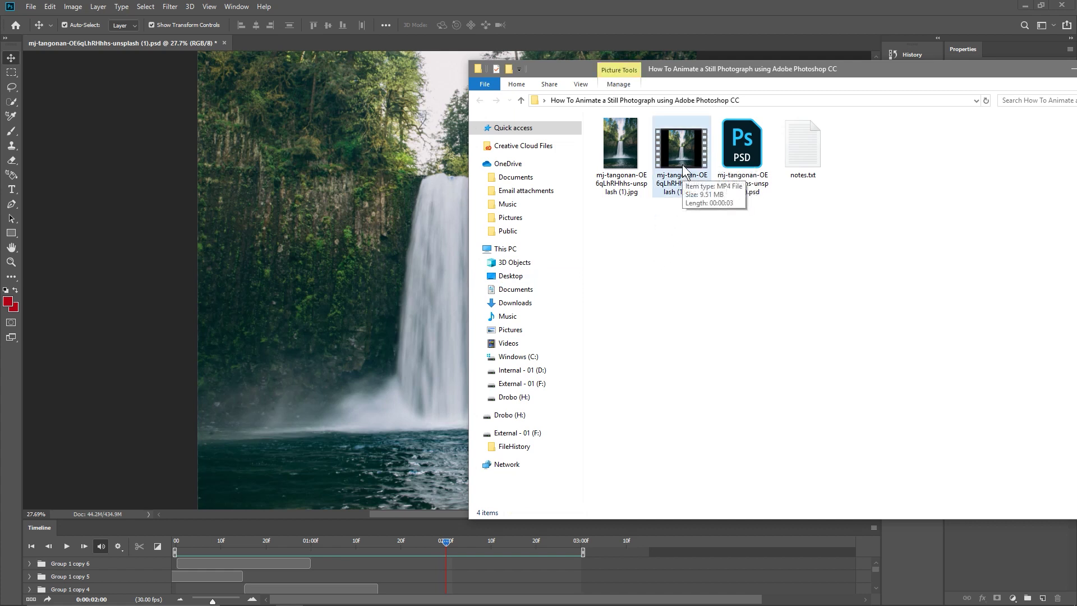
left_click(1023, 6)
left_click(1072, 68)
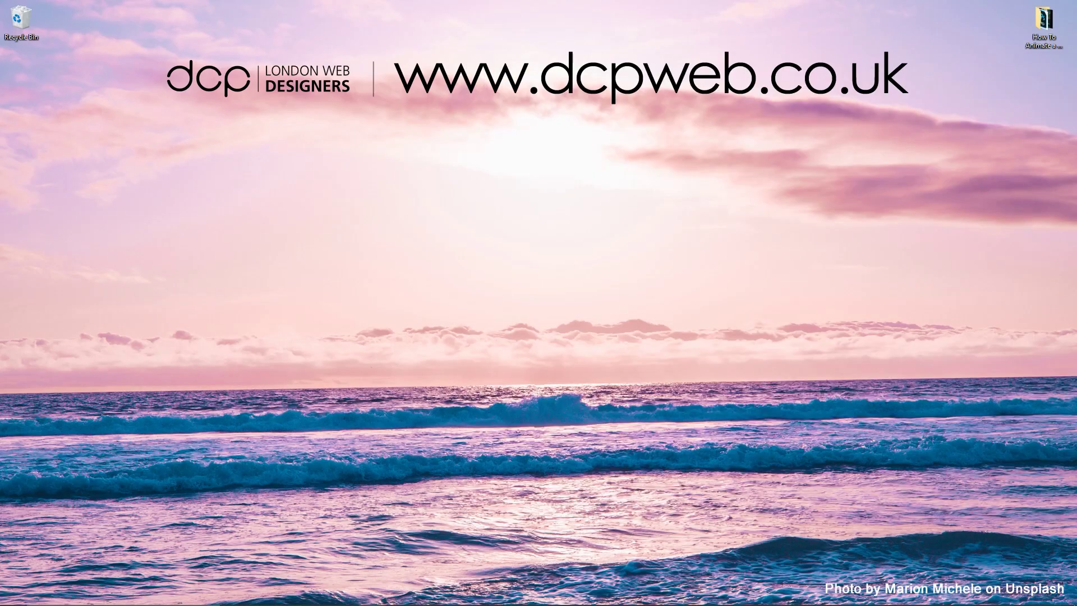
Attach the waterfall MP4 from the Explorer folder to a new Facebook page post.
left_click(783, 594)
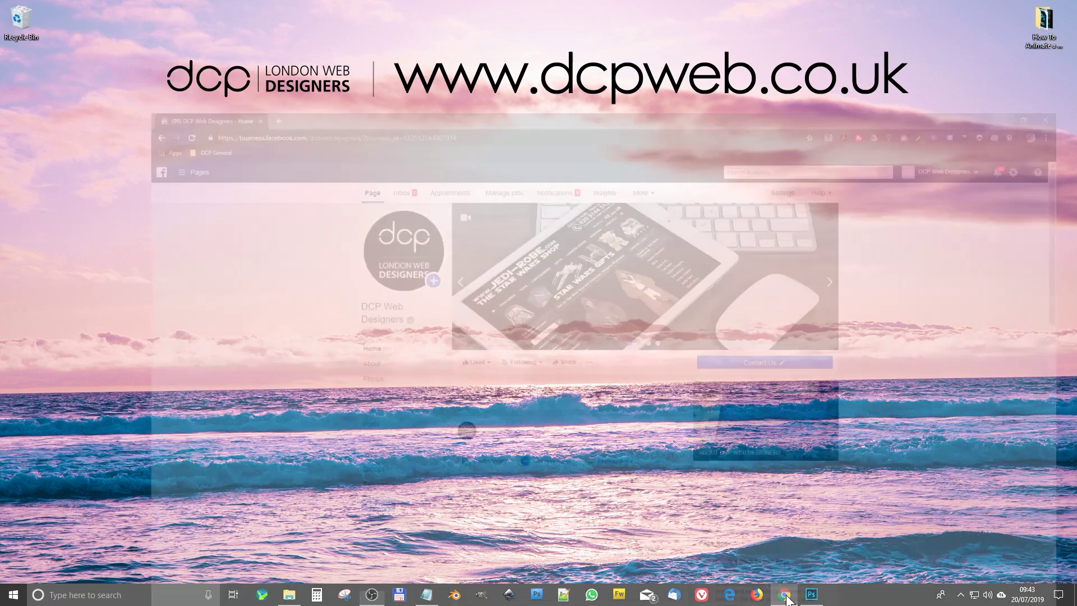
key("alt+Tab")
key("alt+Tab")
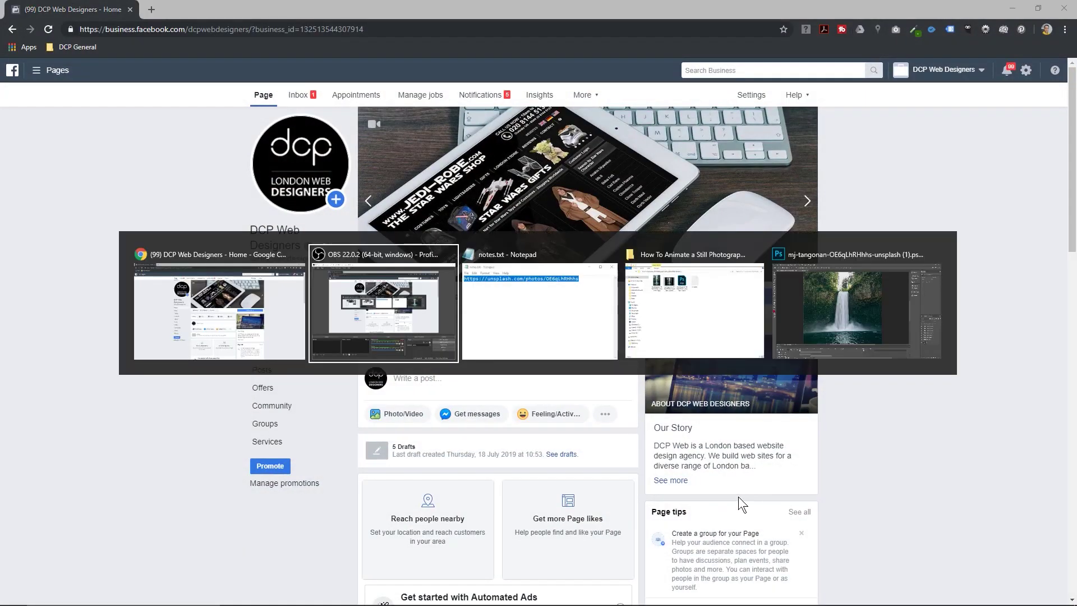
key("alt+Tab")
left_click_drag(674, 149, 440, 393)
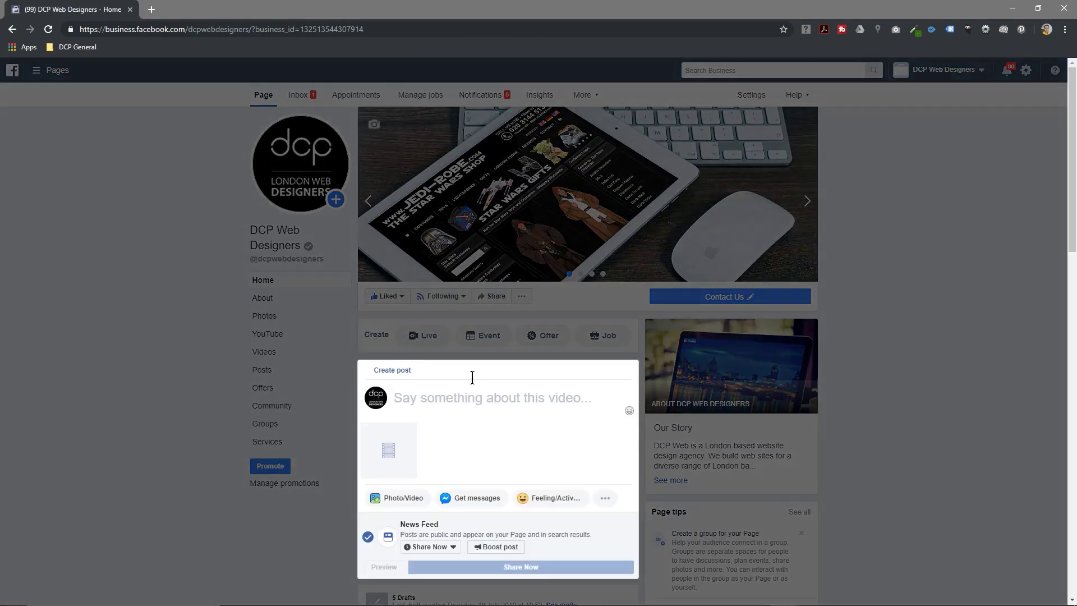
Caption the post 'Still image animated in Photoshop CC - Example 1' and share it.
type("S")
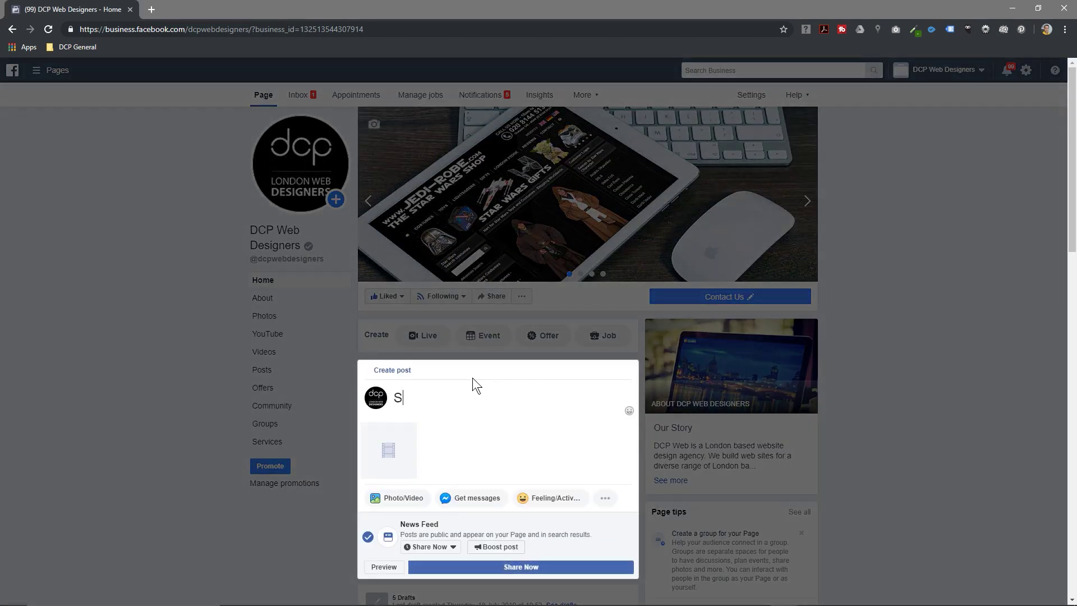
type("till image animated in")
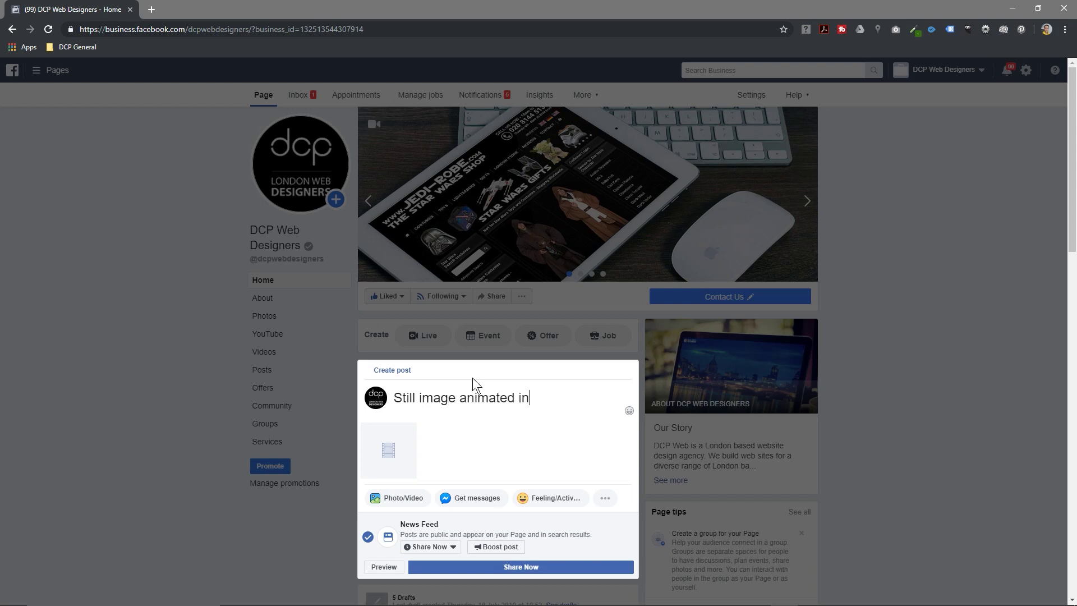
type(" Photoshop CC - E")
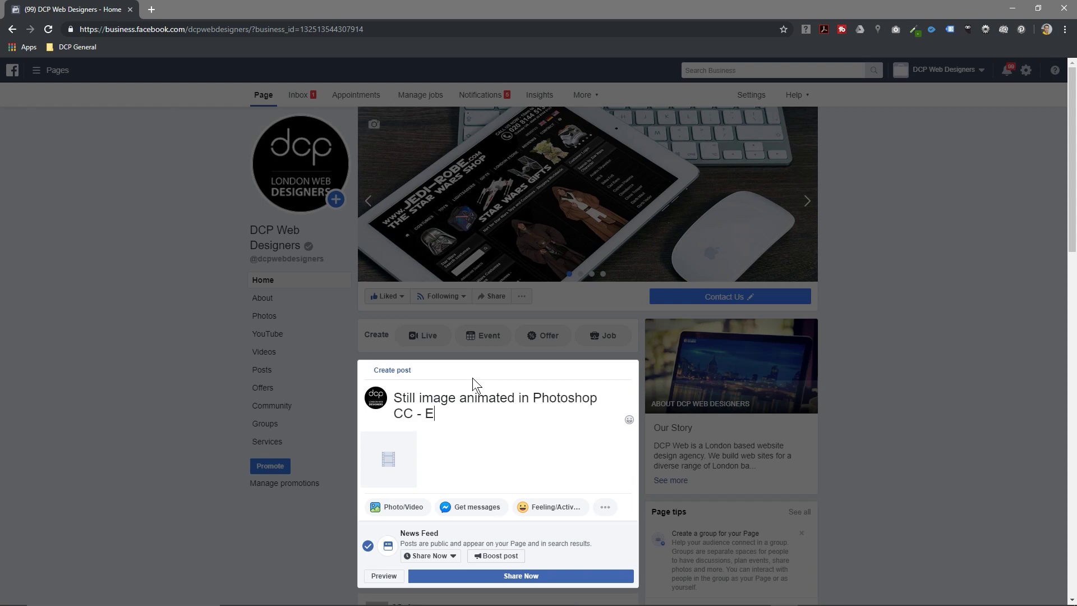
type("xample 1")
left_click(517, 577)
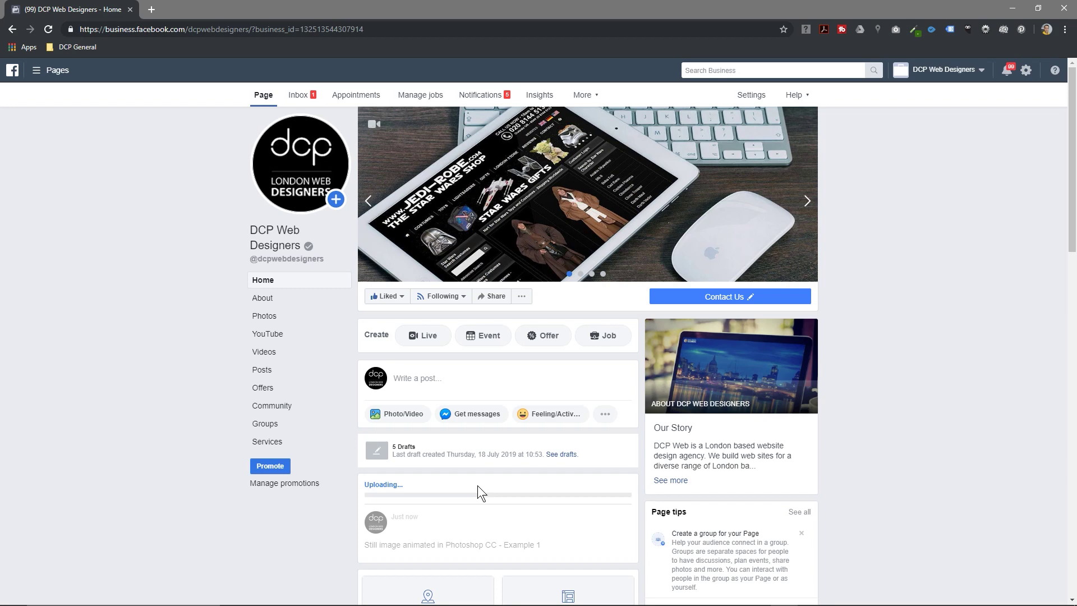
Play the waterfall video in the newly published Facebook post.
scroll(491, 417, "down", 2)
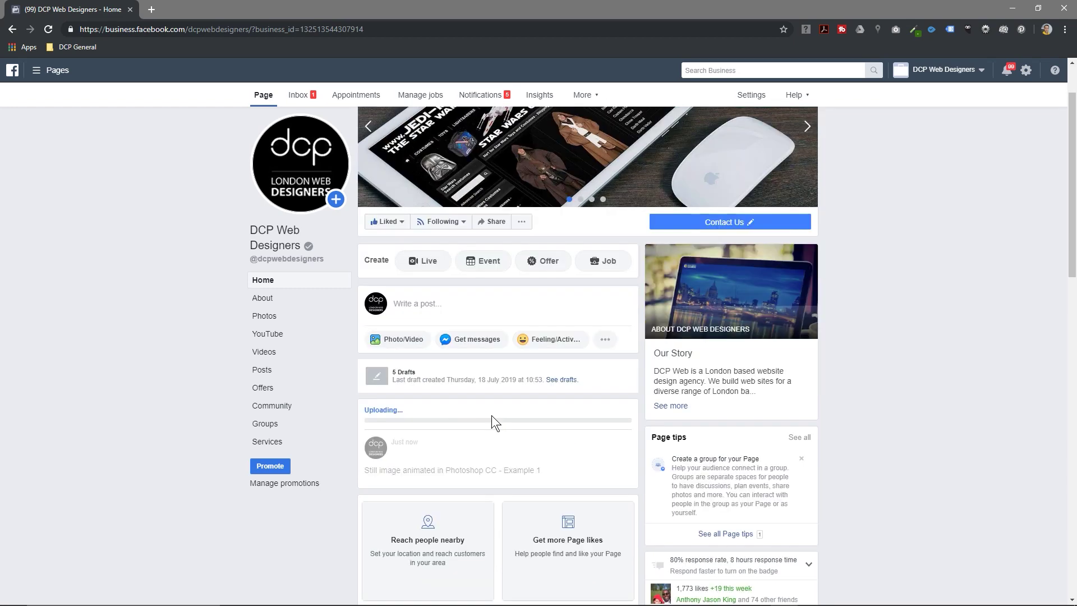
scroll(491, 416, "down", 1)
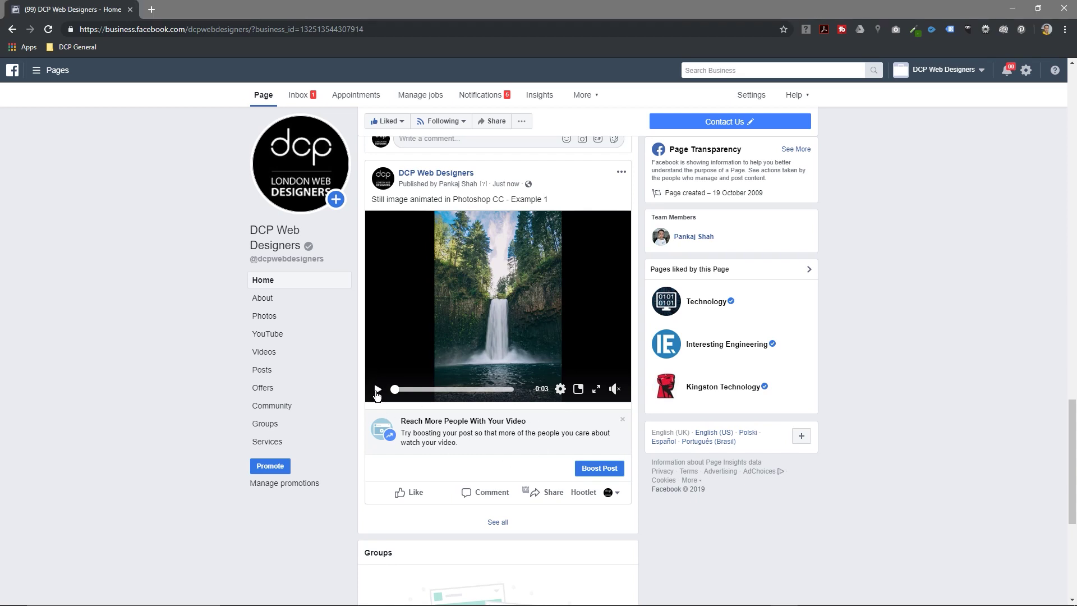
left_click(377, 390)
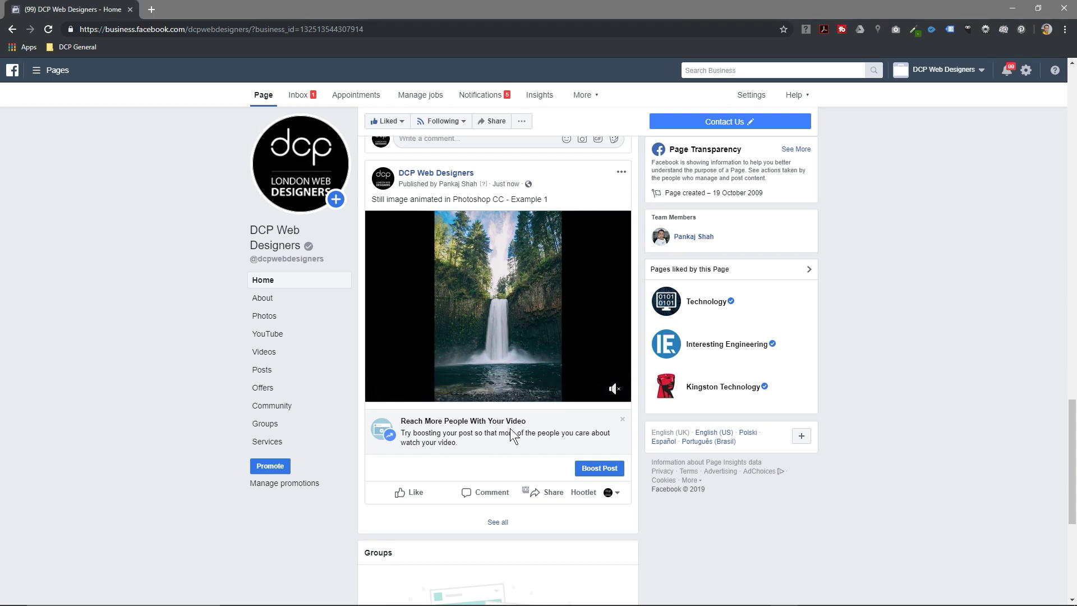
Review the post, then clear away the Explorer folder window to leave the desktop.
mouse_move(508, 359)
scroll(508, 429, "down", 1)
scroll(509, 430, "up", 1)
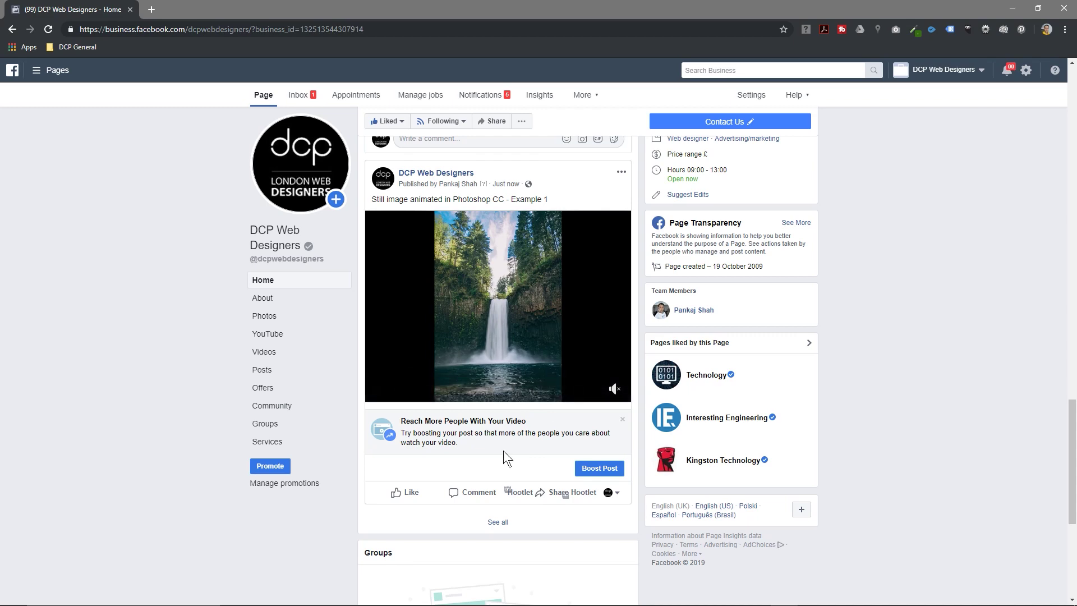
scroll(510, 434, "up", 7)
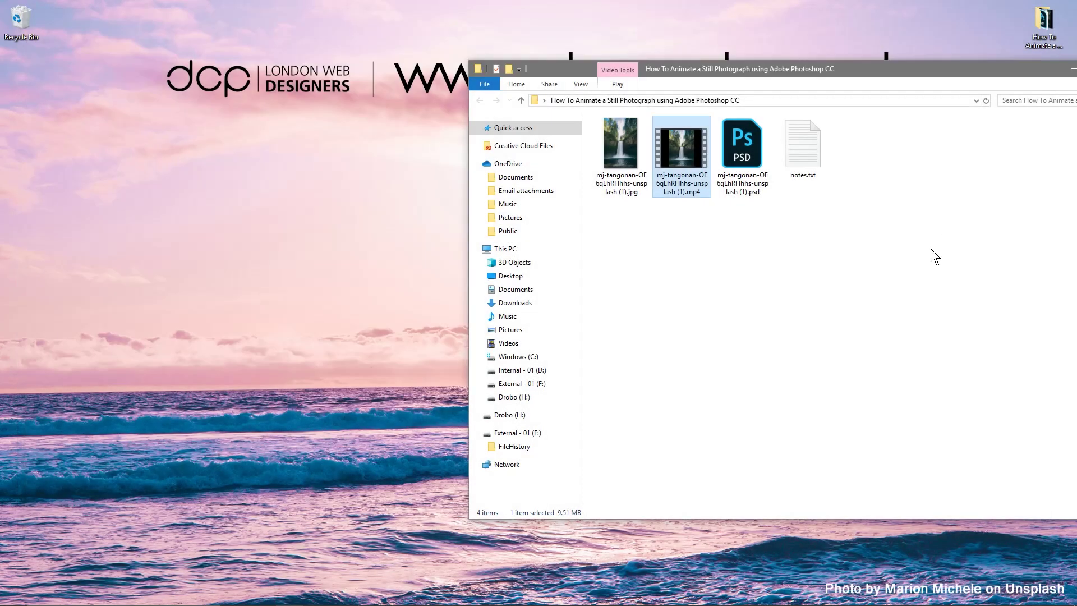
left_click(930, 249)
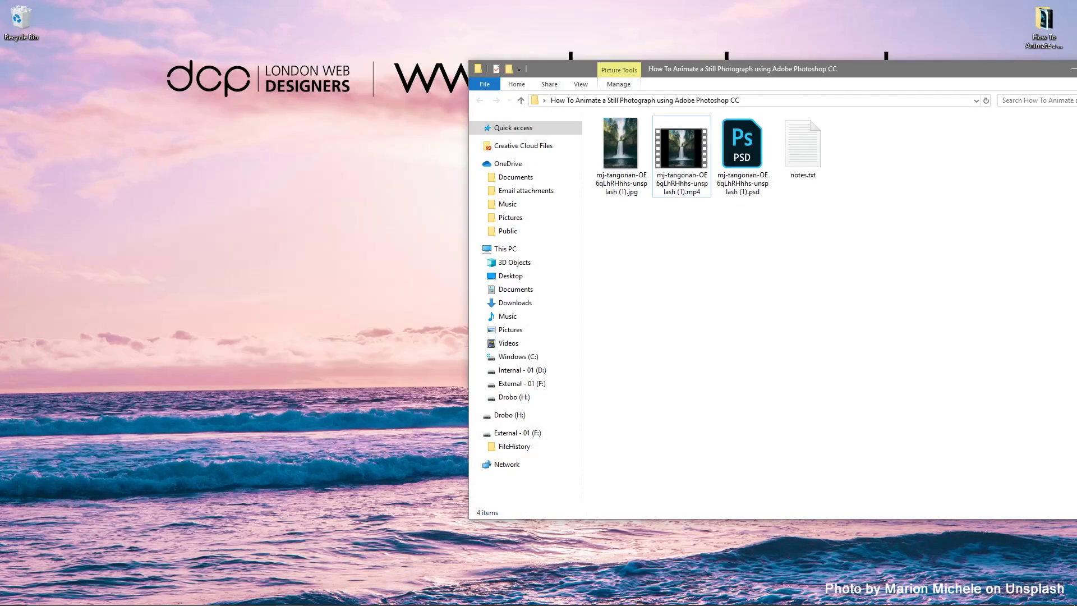
key("alt+F4")
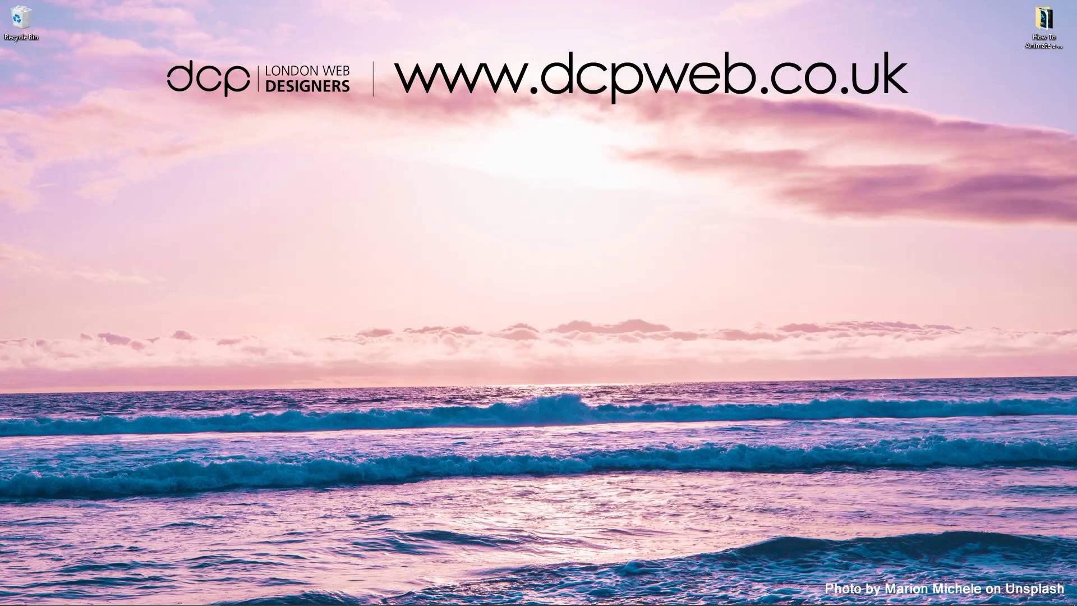